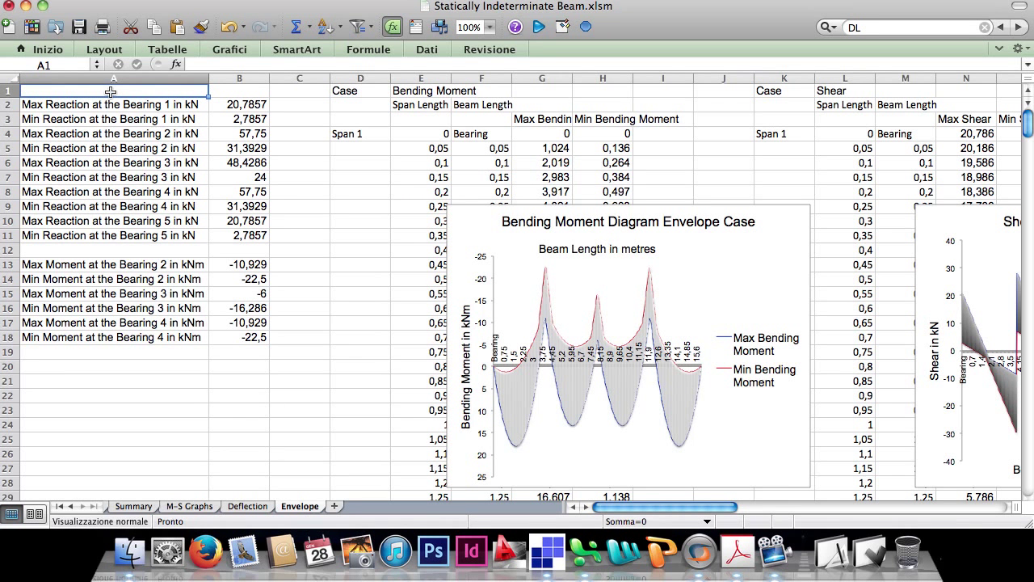
Review the max and min bearing reactions in A2:B11 and bearing moments in A13:B18 on the Envelope sheet.
{"action": "mouse_move", "coordinate": [627, 509]}
{"action": "left_mouse_down"}
{"action": "mouse_move", "coordinate": [724, 510]}
{"action": "mouse_move", "coordinate": [617, 510]}
{"action": "left_mouse_up"}
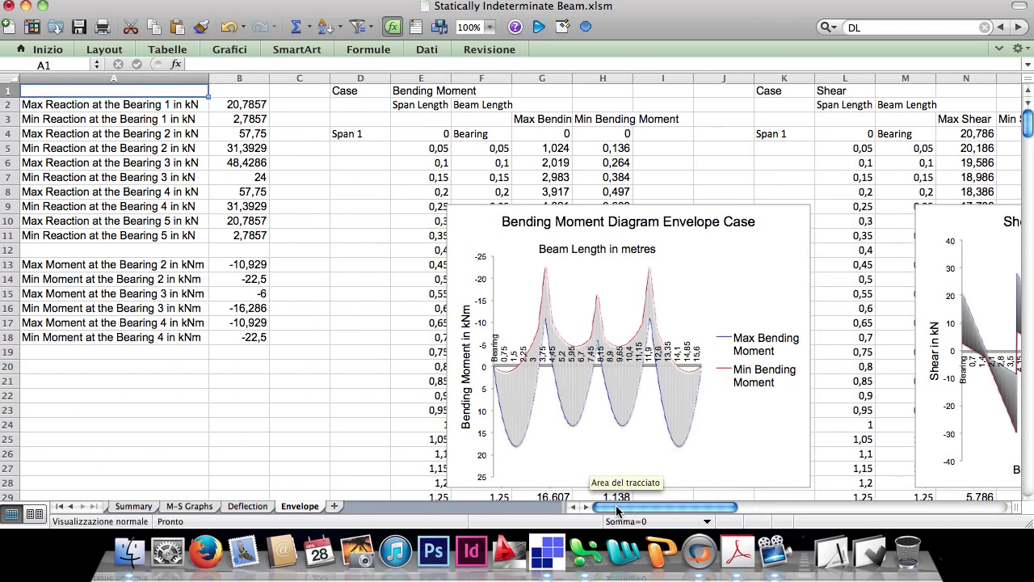
{"action": "left_click", "coordinate": [114, 103]}
{"action": "left_click_drag", "start_coordinate": [114, 103], "coordinate": [117, 117]}
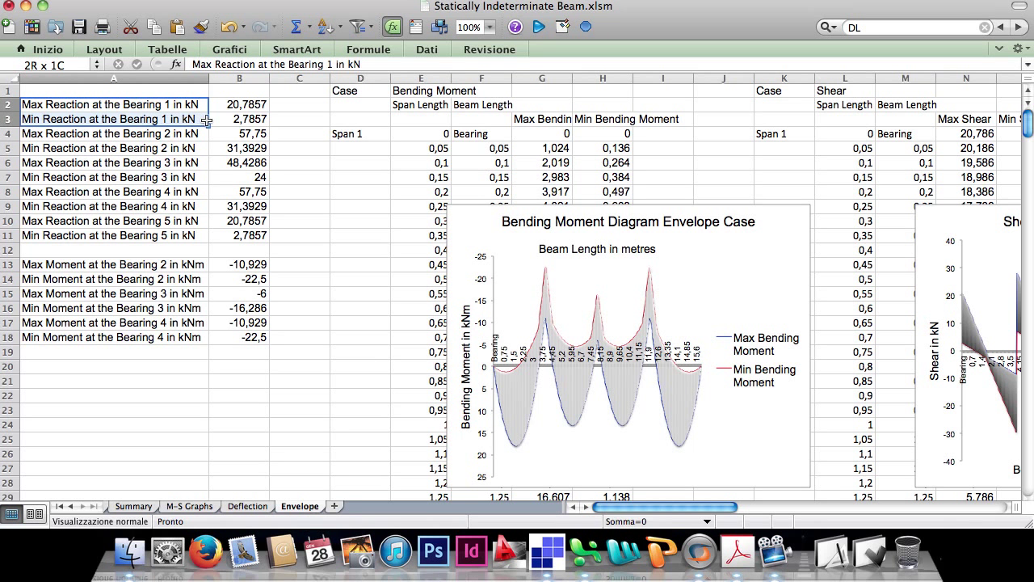
{"action": "left_click_drag", "start_coordinate": [207, 119], "coordinate": [224, 119]}
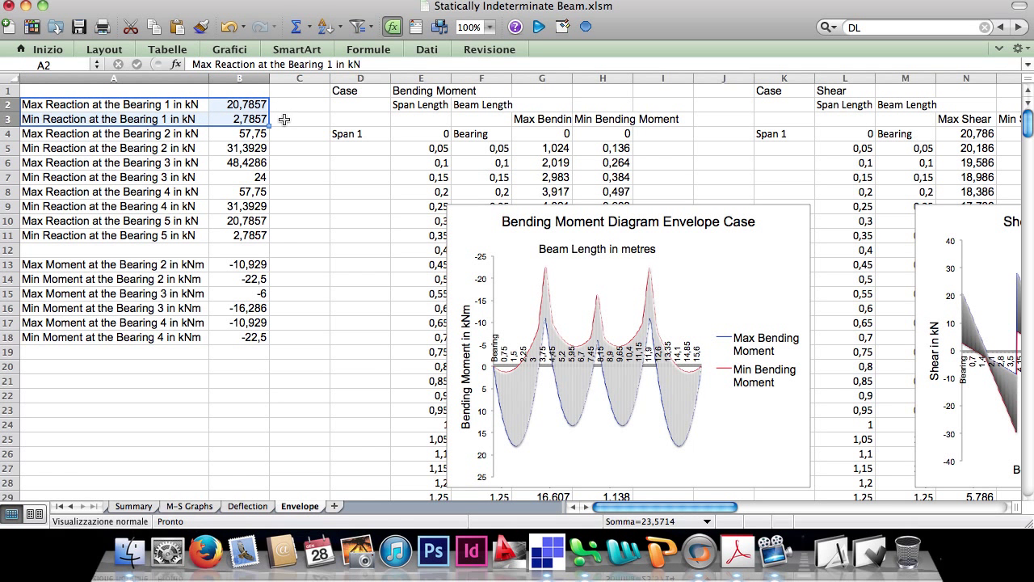
{"action": "left_click_drag", "start_coordinate": [142, 105], "coordinate": [215, 235]}
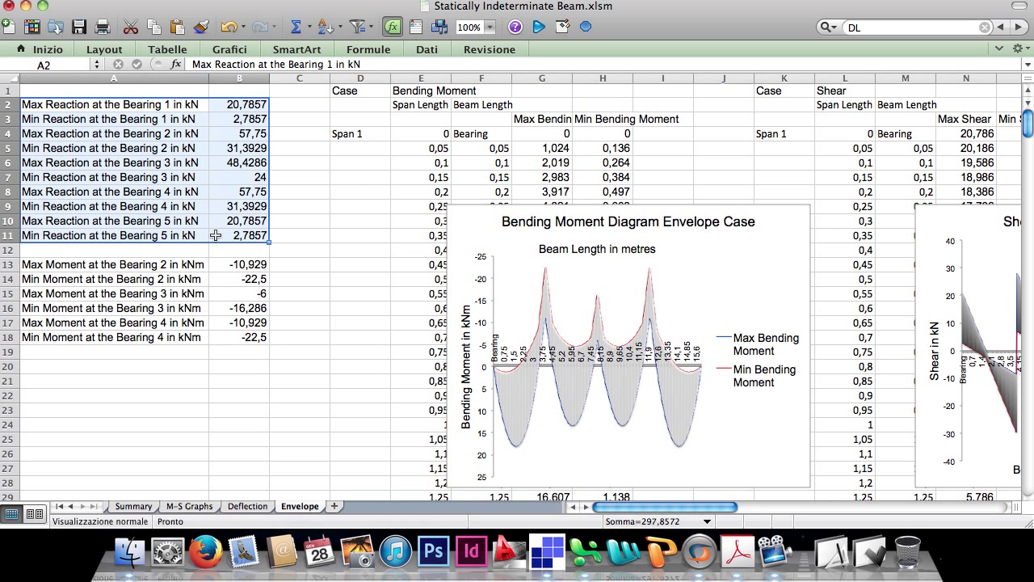
{"action": "left_click_drag", "start_coordinate": [163, 264], "coordinate": [224, 334]}
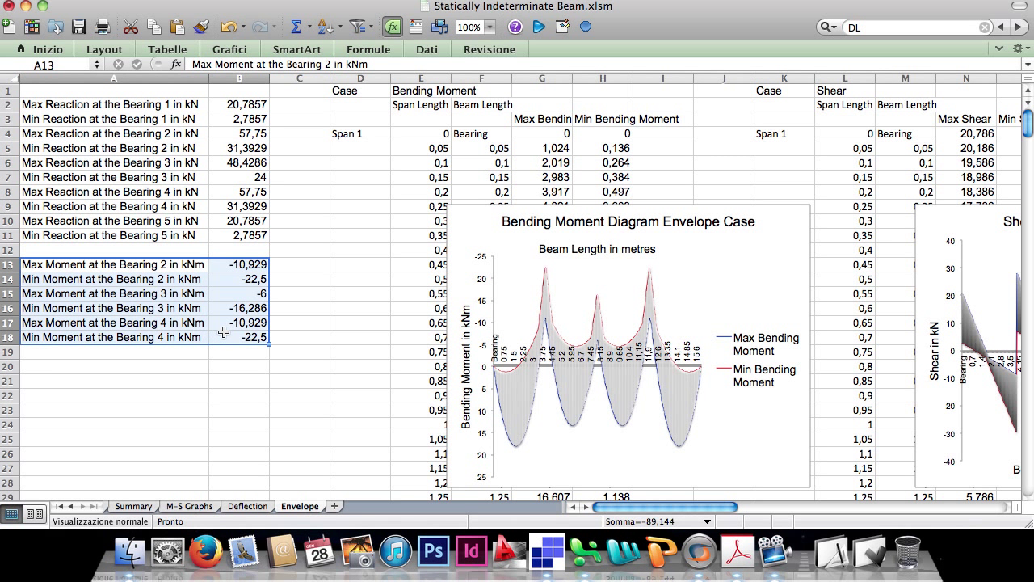
Move the bending moment envelope chart off its data columns and widen column G to fit the Max Bending Moment header.
{"action": "left_click_drag", "start_coordinate": [474, 226], "coordinate": [80, 138]}
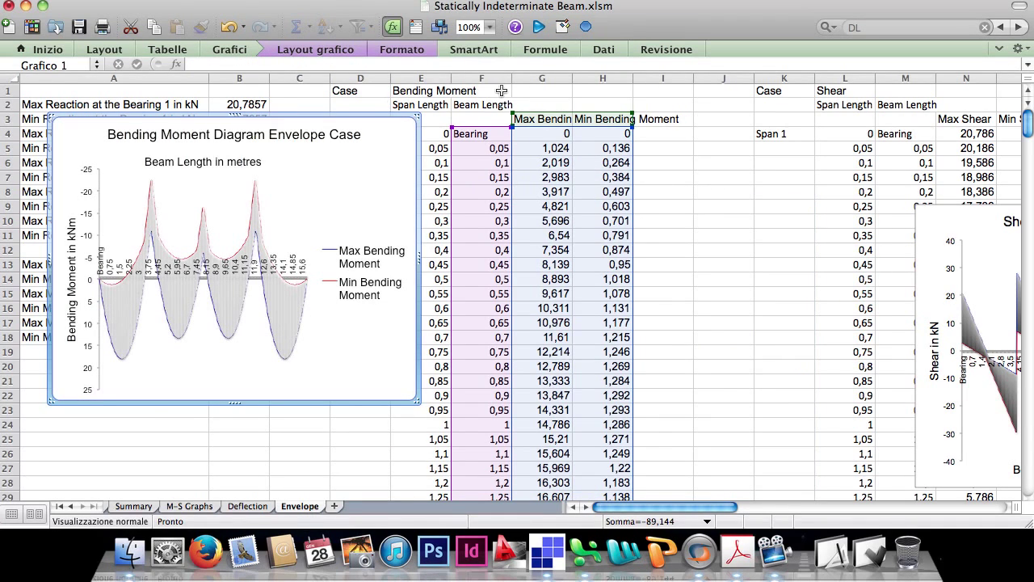
{"action": "double_click", "coordinate": [570, 77]}
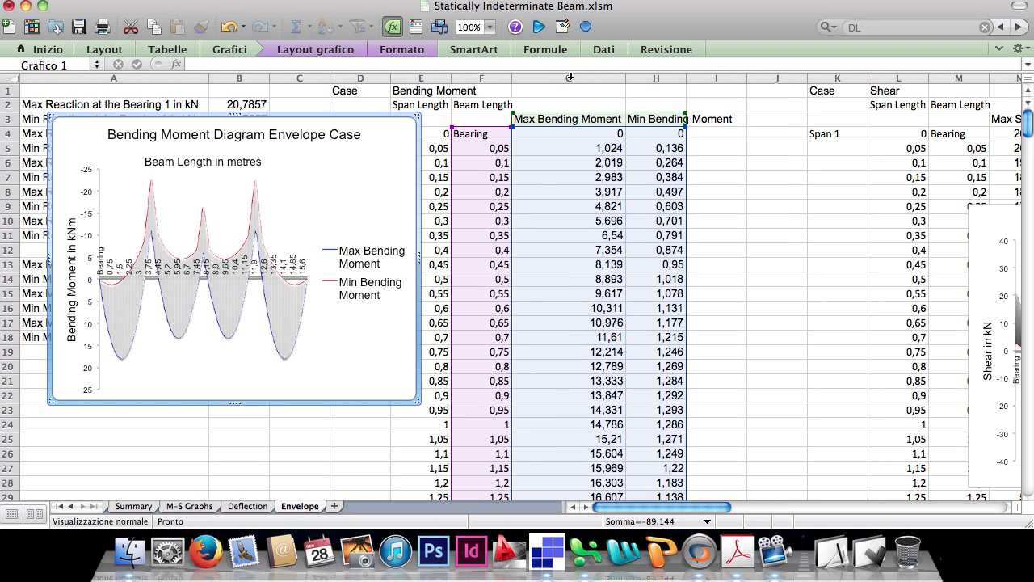
{"action": "left_click", "coordinate": [570, 76]}
{"action": "left_click", "coordinate": [652, 77]}
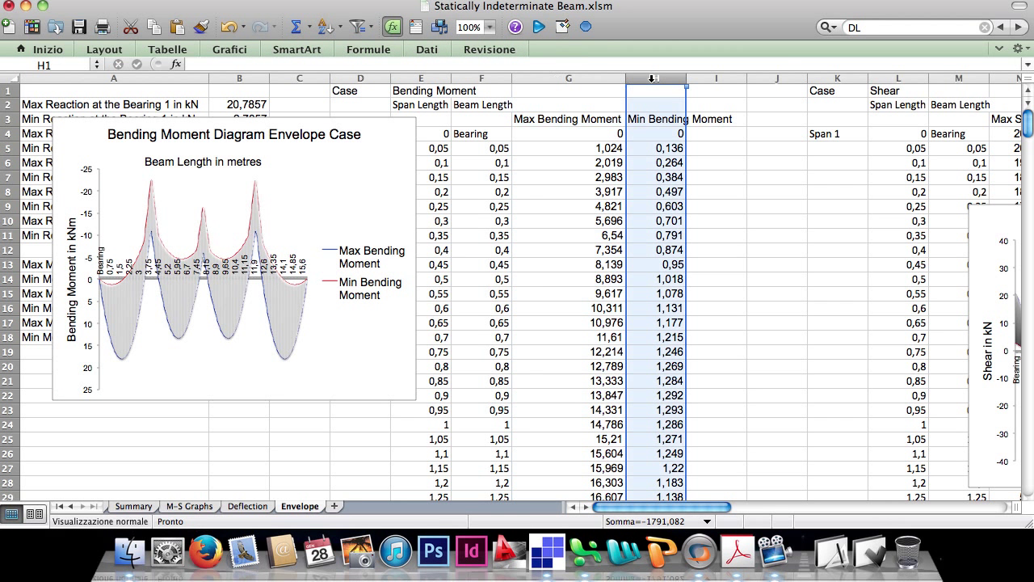
Highlight the span and beam lengths in E5:F25, then enlarge the bending moment envelope chart across to column I.
{"action": "left_click_drag", "start_coordinate": [440, 150], "coordinate": [473, 439]}
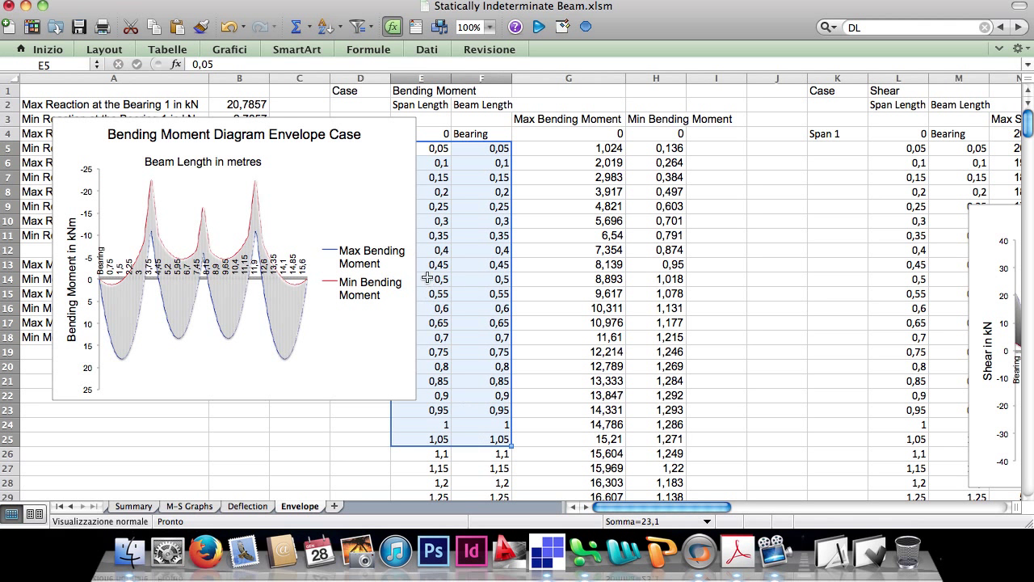
{"action": "left_click", "coordinate": [388, 203]}
{"action": "left_click_drag", "start_coordinate": [417, 400], "coordinate": [707, 436]}
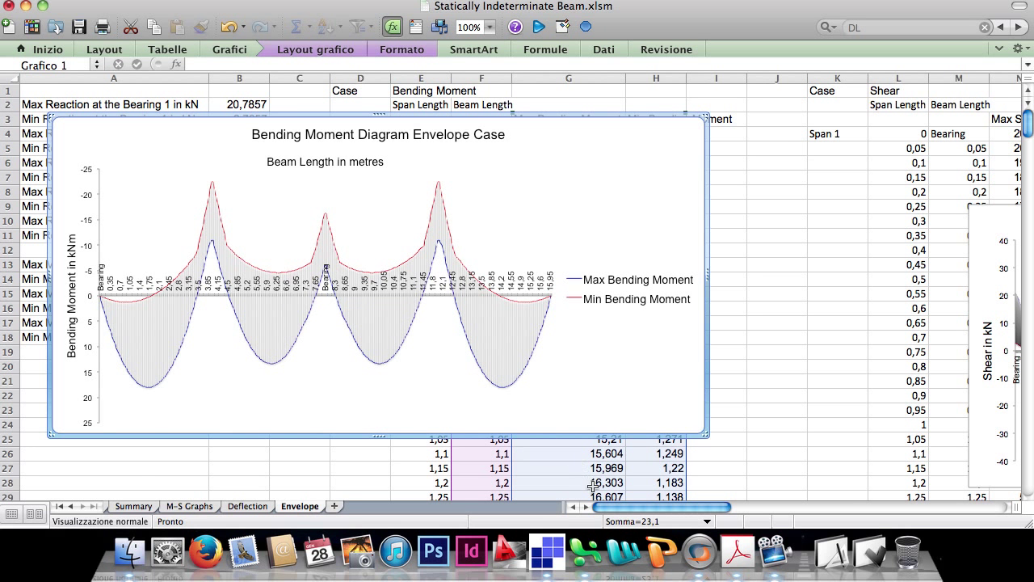
Move the shear envelope chart off its data columns and highlight the Max Shear and Min Shear columns.
{"action": "scroll", "coordinate": [607, 507], "scroll_direction": "right", "scroll_amount": 5}
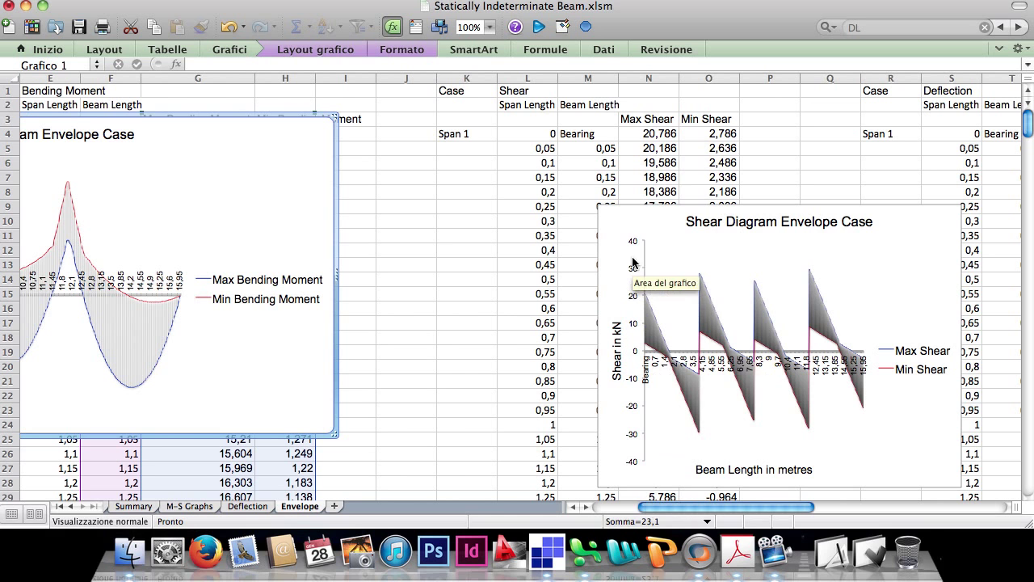
{"action": "left_click_drag", "start_coordinate": [624, 223], "coordinate": [131, 168]}
{"action": "left_click", "coordinate": [652, 79]}
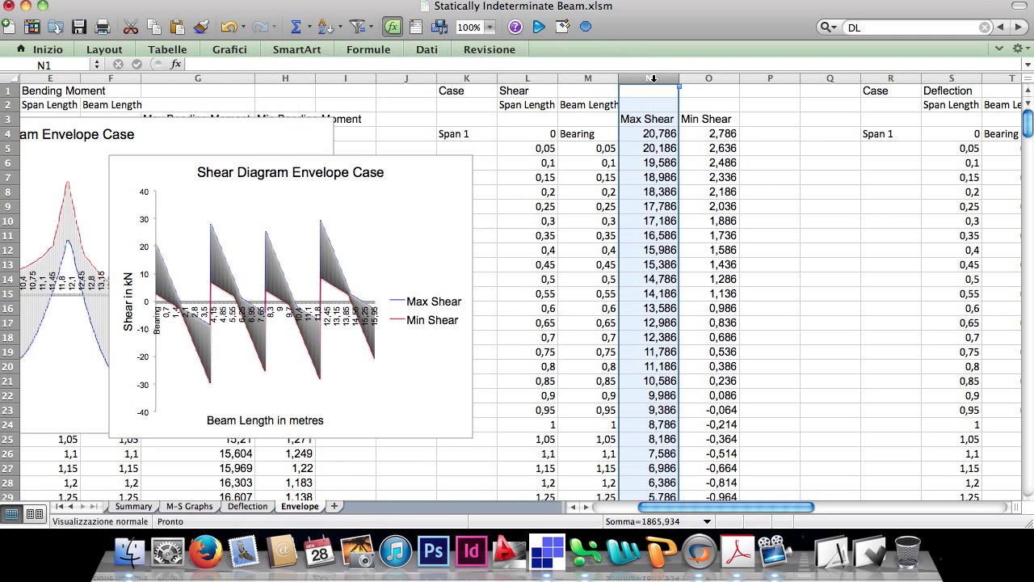
{"action": "left_click", "coordinate": [711, 77]}
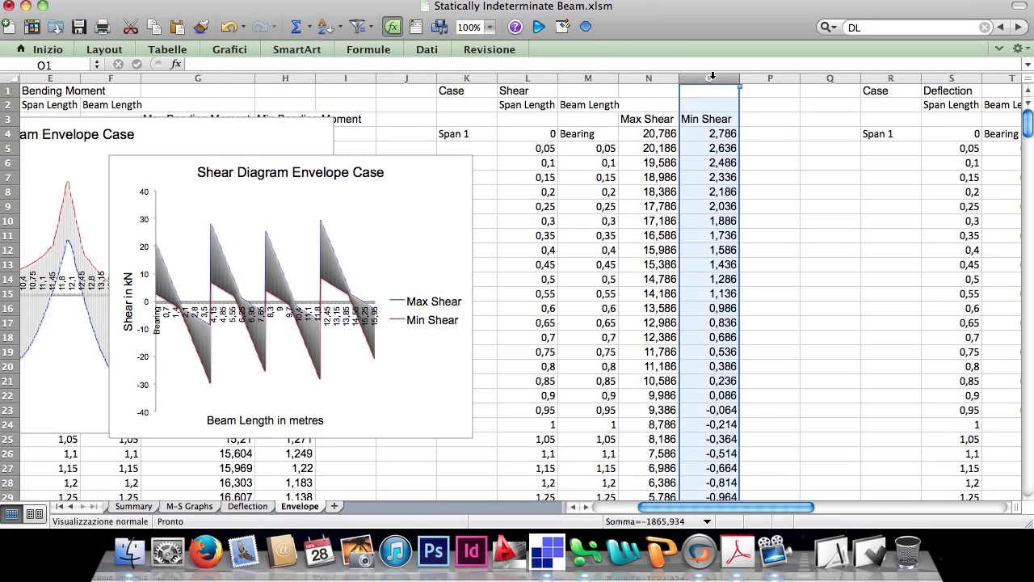
Examine the envelope shear values at the bearing between Span 1 and Span 2 in L84:O85.
{"action": "scroll", "coordinate": [772, 212], "scroll_direction": "down", "scroll_amount": 10}
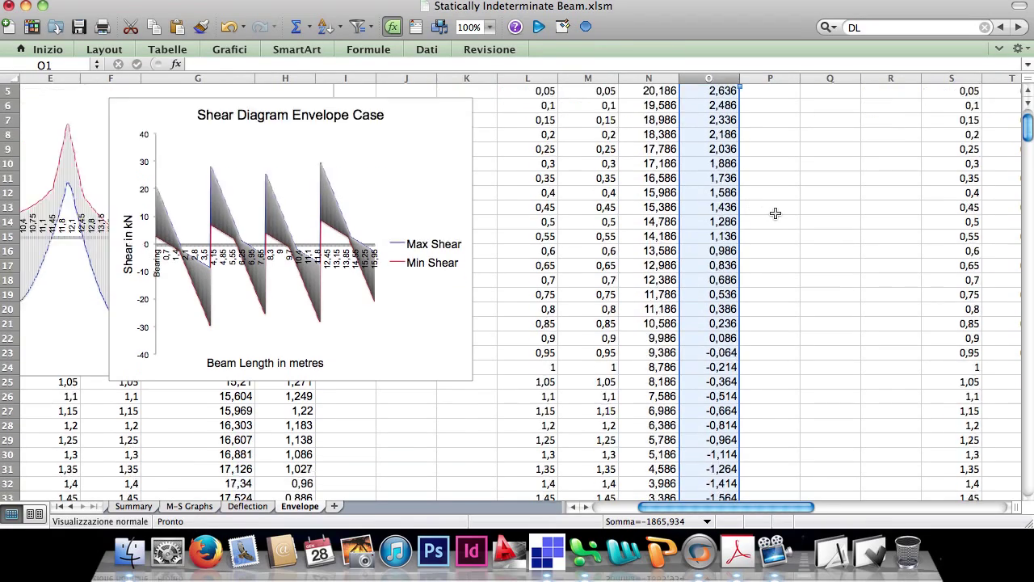
{"action": "scroll", "coordinate": [775, 213], "scroll_direction": "down", "scroll_amount": 11}
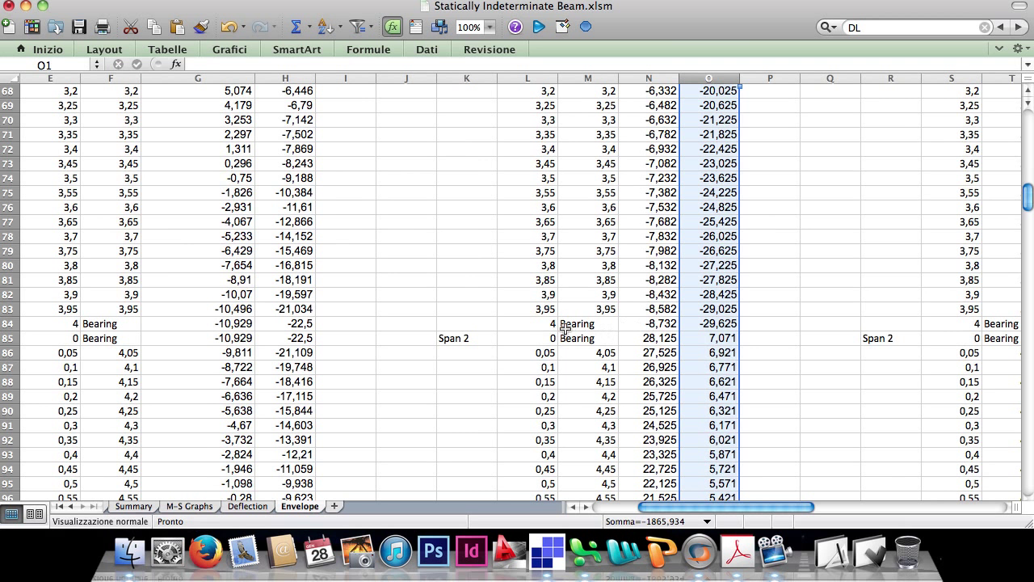
{"action": "left_click", "coordinate": [547, 323]}
{"action": "left_click_drag", "start_coordinate": [548, 323], "coordinate": [719, 339]}
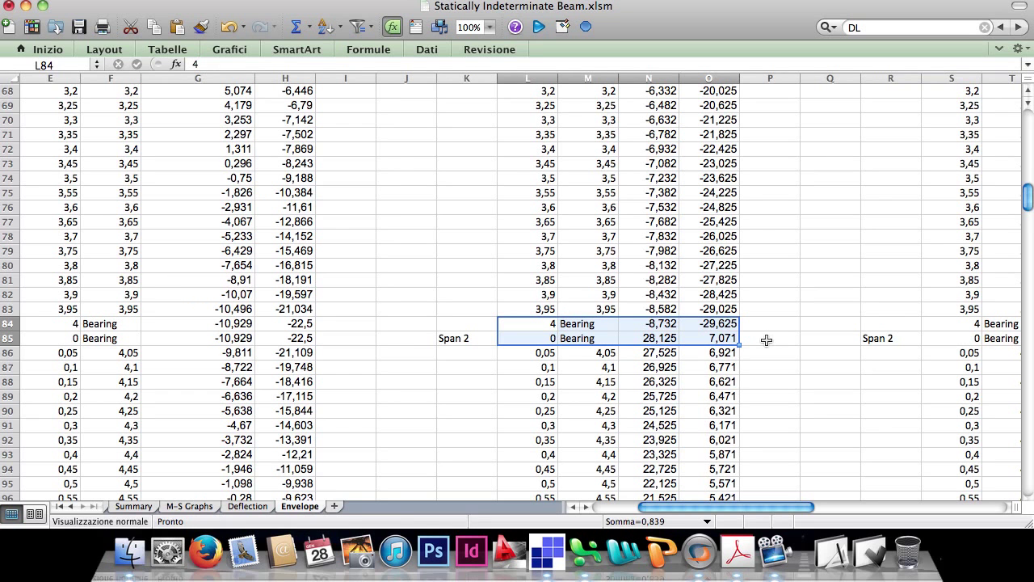
Review the loads and safety factors in A1:D4 and the Total and Dead load formulas on the Summary sheet.
{"action": "left_click", "coordinate": [59, 507]}
{"action": "left_click", "coordinate": [175, 508]}
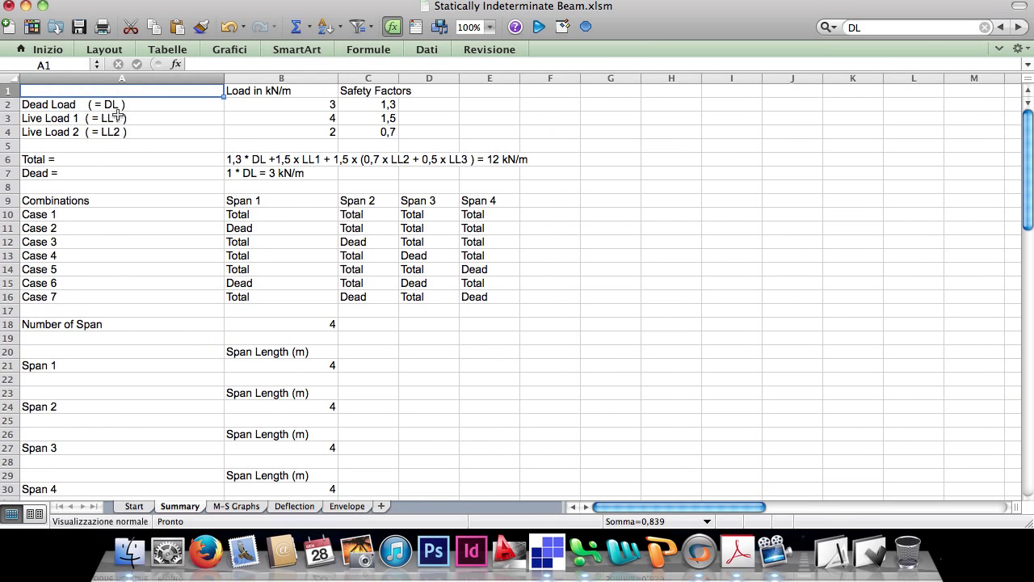
{"action": "left_click_drag", "start_coordinate": [110, 89], "coordinate": [437, 131]}
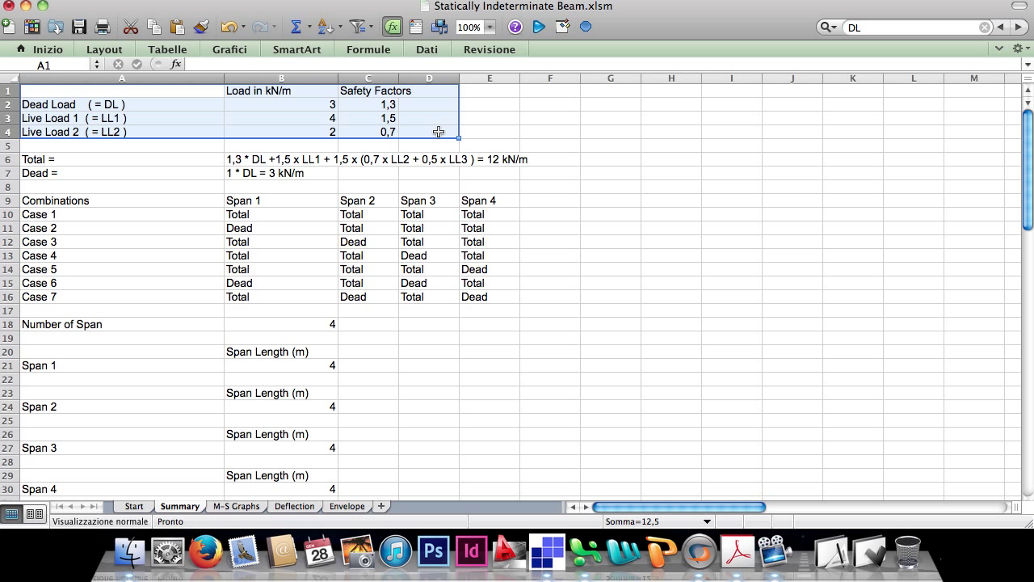
{"action": "left_click_drag", "start_coordinate": [136, 160], "coordinate": [560, 168]}
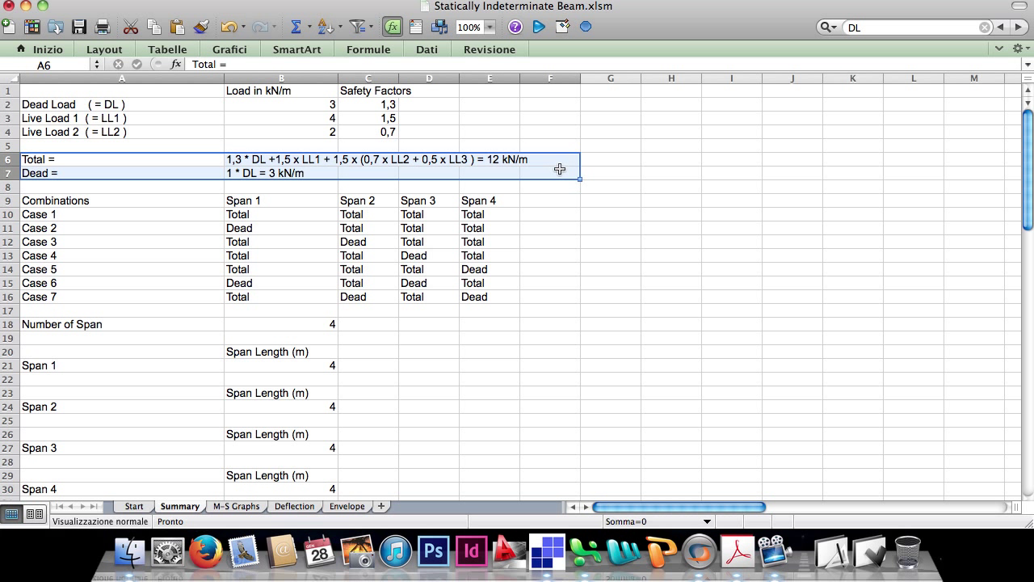
Review the span load combinations for Case 1, then Cases 2 to 5, then Cases 6 and 7.
{"action": "left_click_drag", "start_coordinate": [36, 213], "coordinate": [468, 214]}
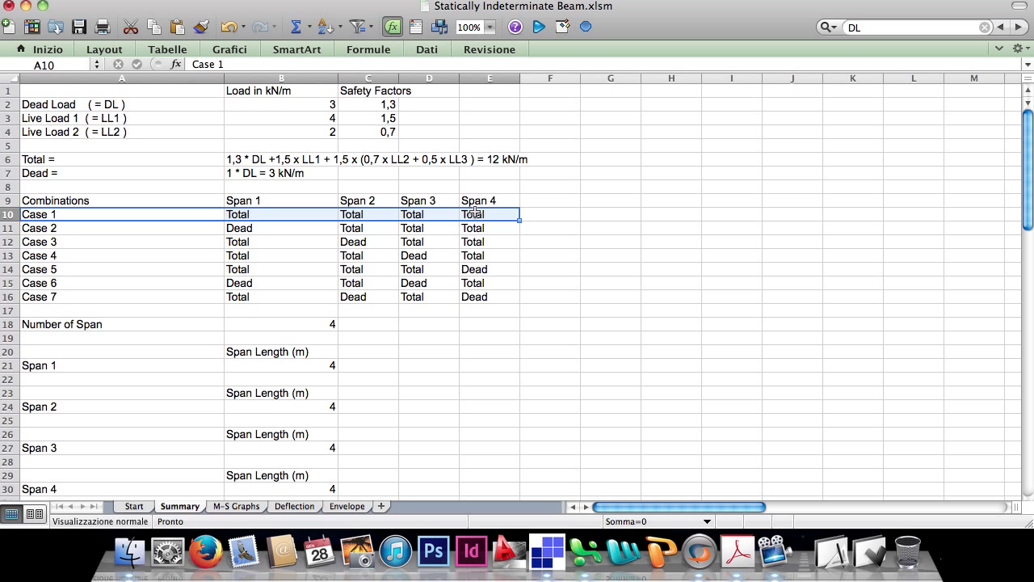
{"action": "left_click_drag", "start_coordinate": [122, 231], "coordinate": [465, 266]}
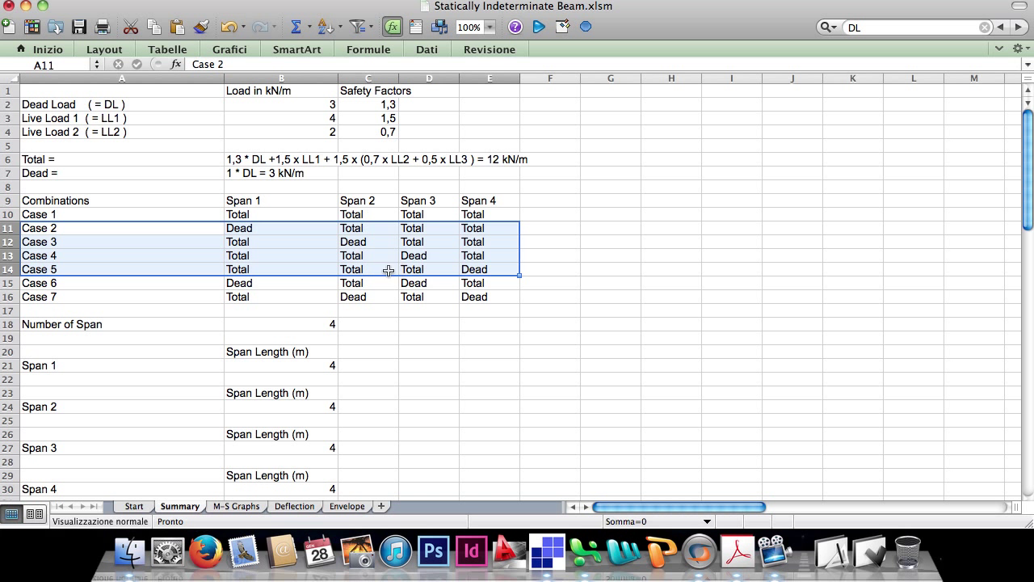
{"action": "left_click_drag", "start_coordinate": [120, 280], "coordinate": [468, 295]}
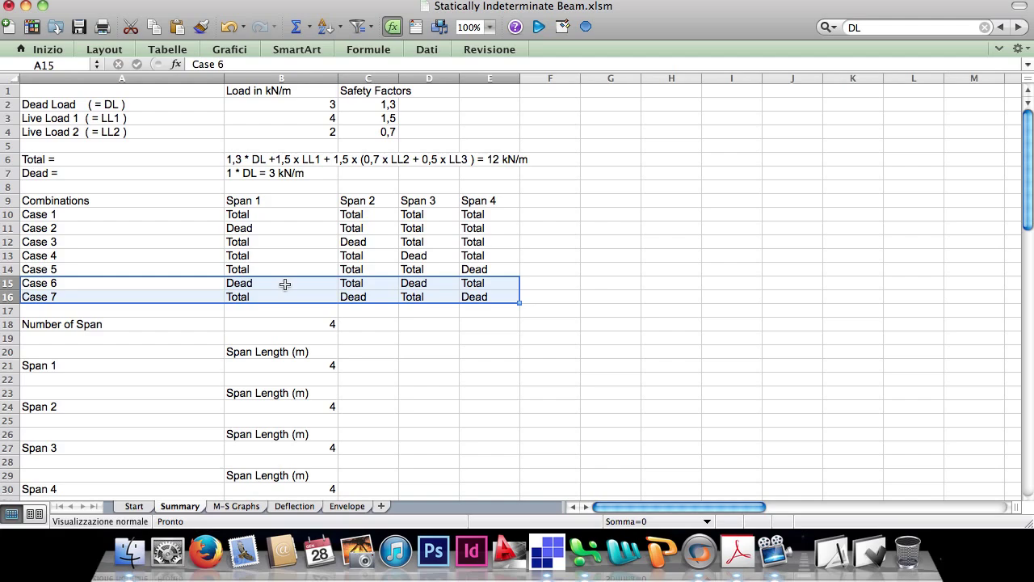
Examine the Case 1 bearing moments, overall max and min results, and per-span bending moment and shear results.
{"action": "scroll", "coordinate": [285, 283], "scroll_direction": "down", "scroll_amount": 10}
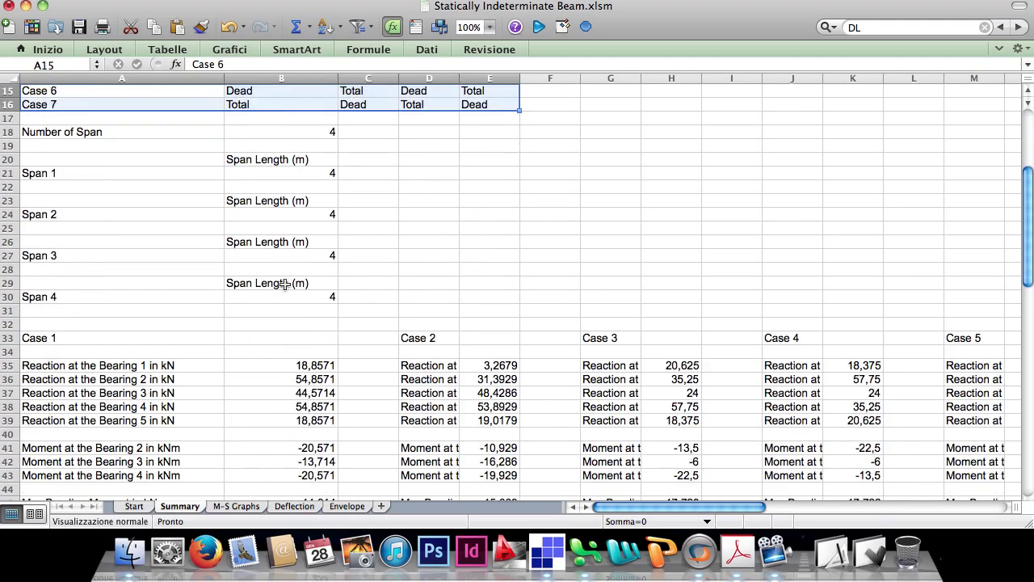
{"action": "left_click_drag", "start_coordinate": [108, 160], "coordinate": [268, 214]}
{"action": "left_click_drag", "start_coordinate": [161, 241], "coordinate": [276, 272]}
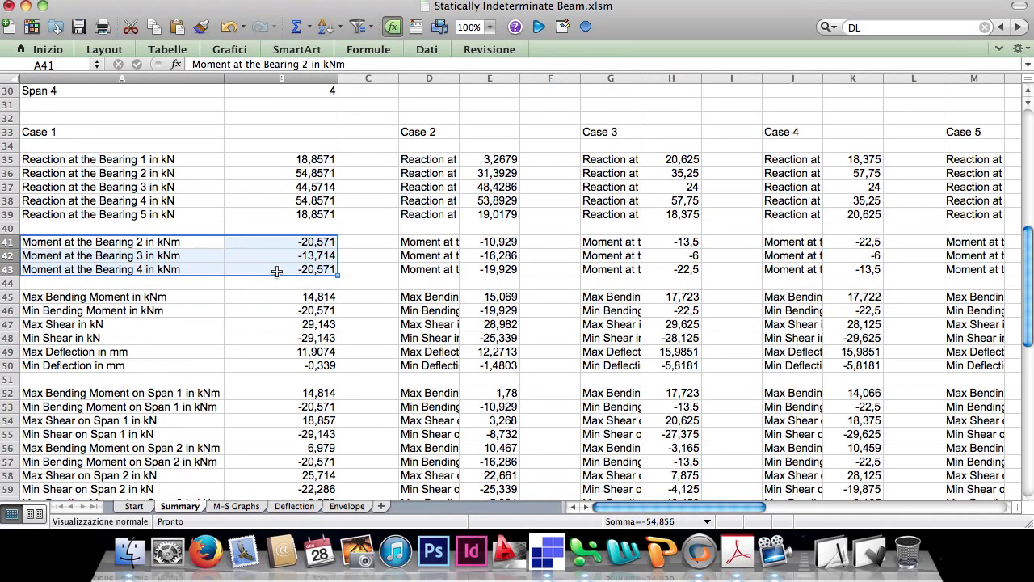
{"action": "left_click_drag", "start_coordinate": [133, 297], "coordinate": [277, 365]}
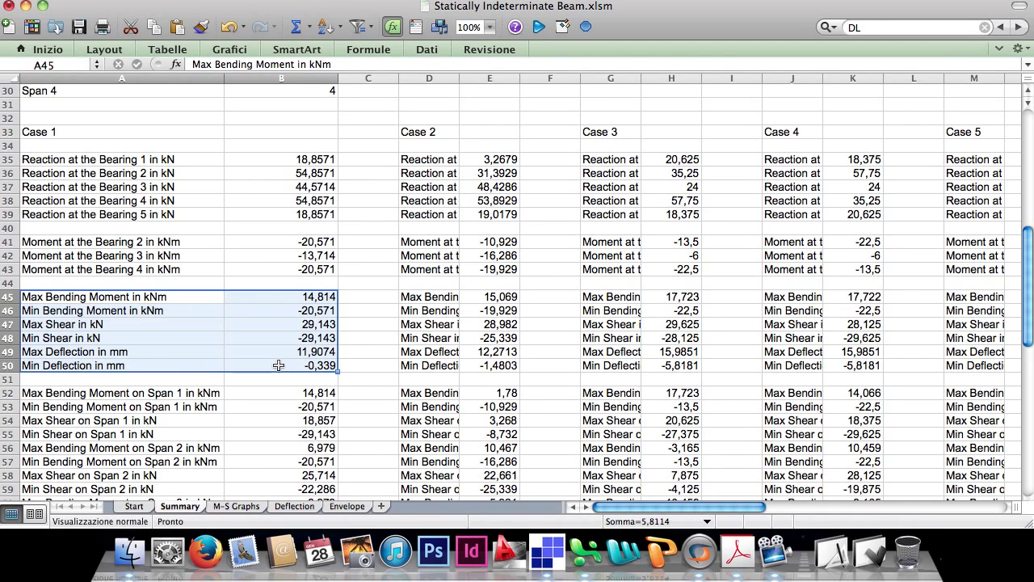
{"action": "scroll", "coordinate": [277, 365], "scroll_direction": "down", "scroll_amount": 5}
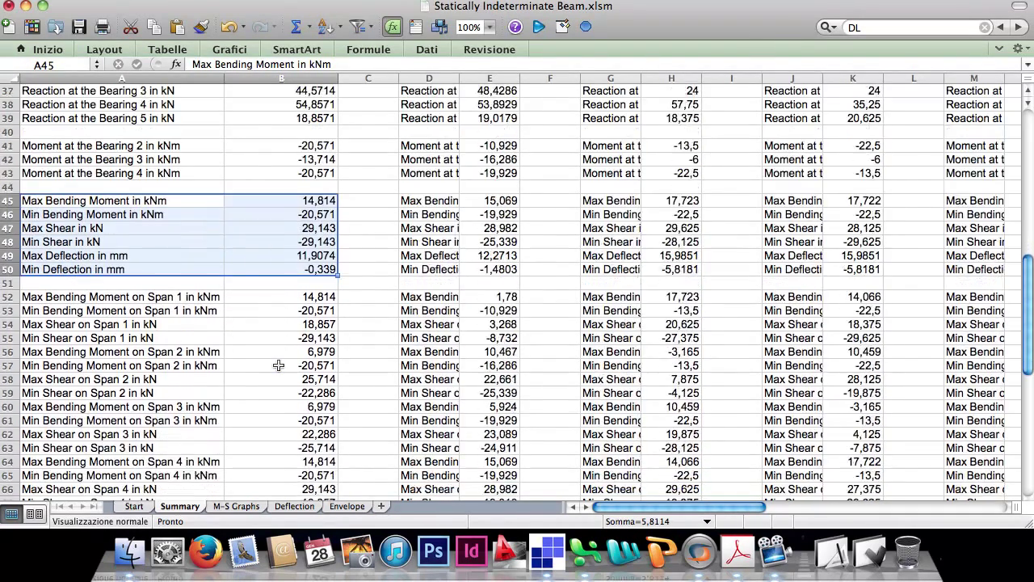
{"action": "left_click_drag", "start_coordinate": [133, 270], "coordinate": [320, 475]}
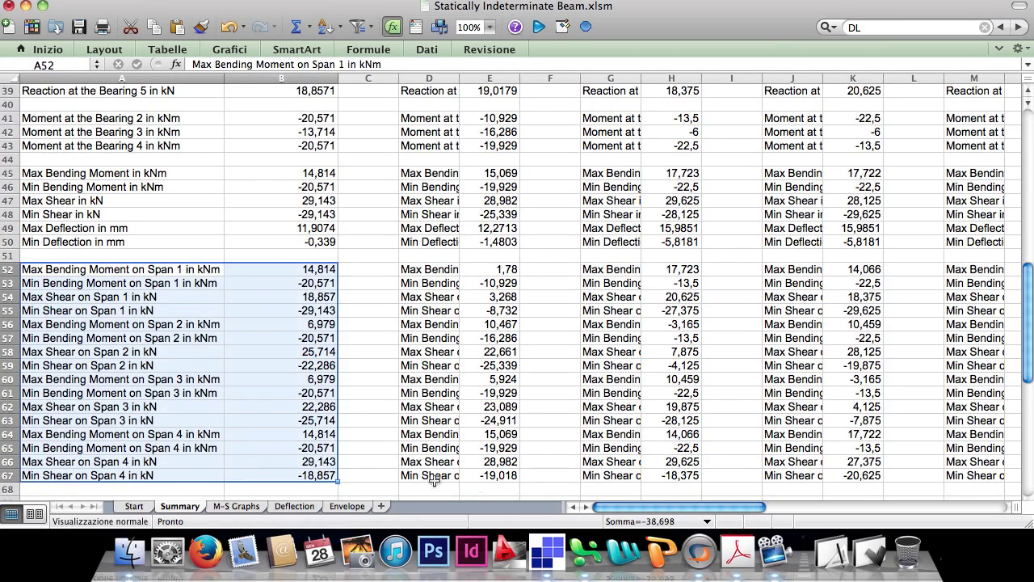
Look across the Summary results of the other load cases through Case 7.
{"action": "scroll", "coordinate": [546, 478], "scroll_direction": "up", "scroll_amount": 5}
{"action": "scroll", "coordinate": [549, 481], "scroll_direction": "up", "scroll_amount": 1}
{"action": "left_click_drag", "start_coordinate": [632, 507], "coordinate": [700, 512]}
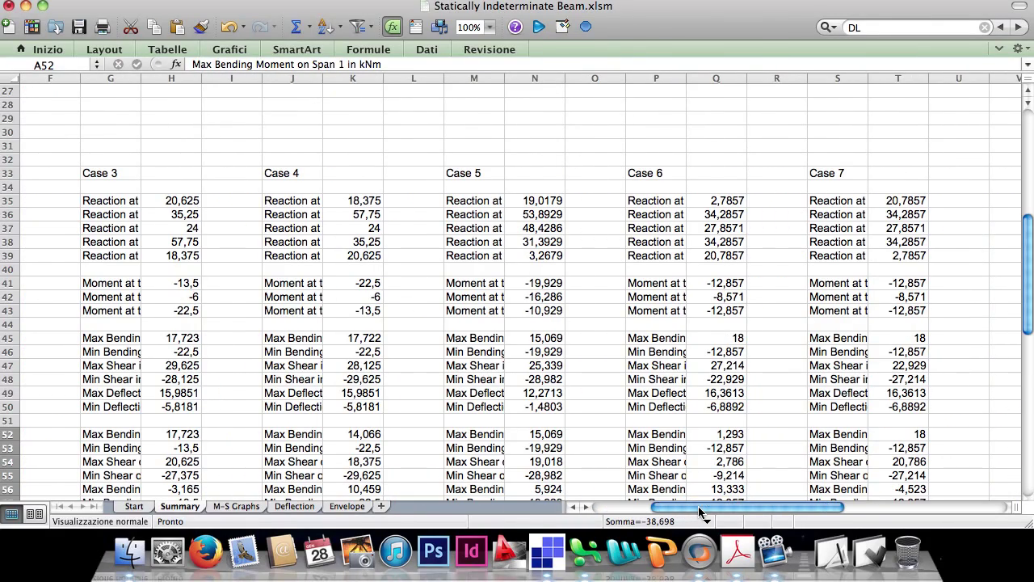
Review the moment and shear columns and diagrams on the M-S Graphs sheet from Case 1 through Case 7.
{"action": "left_click", "coordinate": [230, 506]}
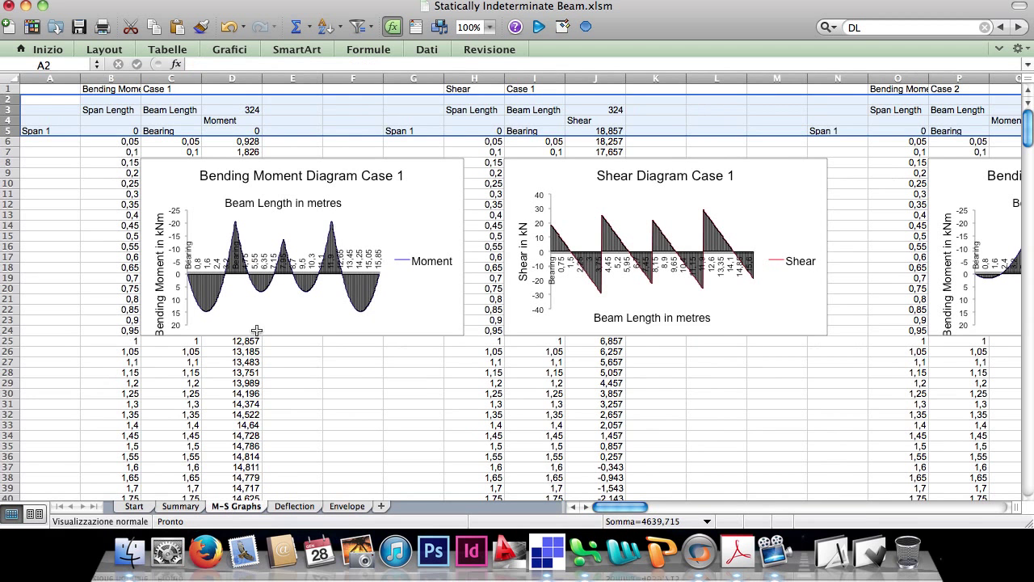
{"action": "left_click", "coordinate": [237, 77]}
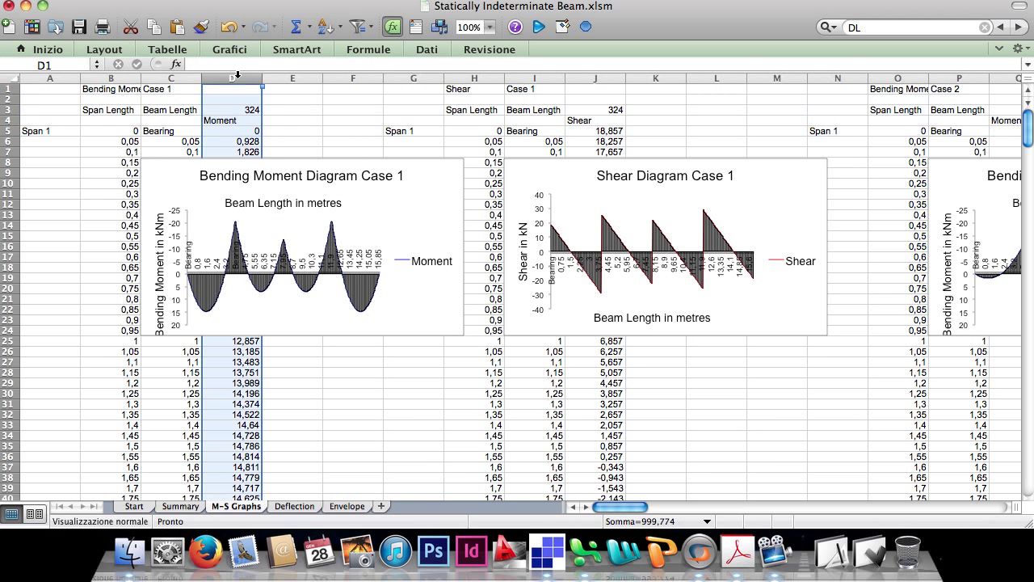
{"action": "left_click", "coordinate": [584, 72]}
{"action": "left_click_drag", "start_coordinate": [118, 341], "coordinate": [189, 469]}
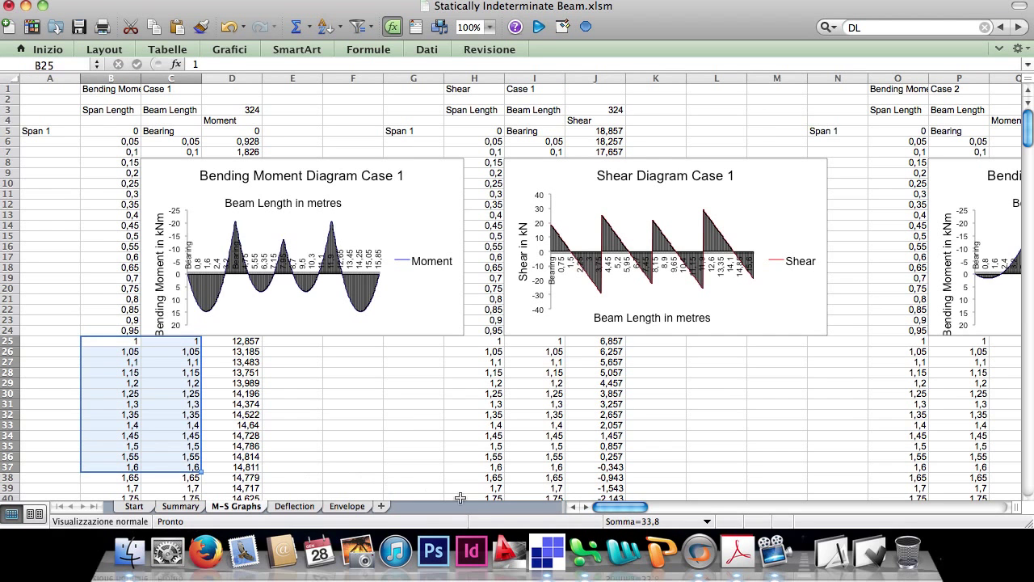
{"action": "left_click_drag", "start_coordinate": [614, 507], "coordinate": [881, 499]}
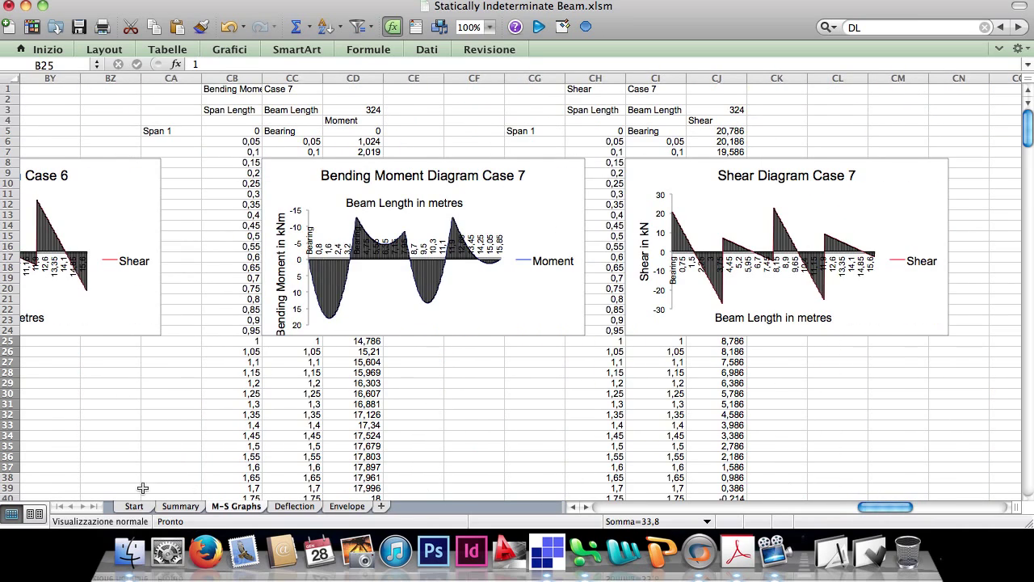
Launch the Statically Indeterminable macro from the Start sheet and accept resetting the previous data.
{"action": "left_click", "coordinate": [129, 506]}
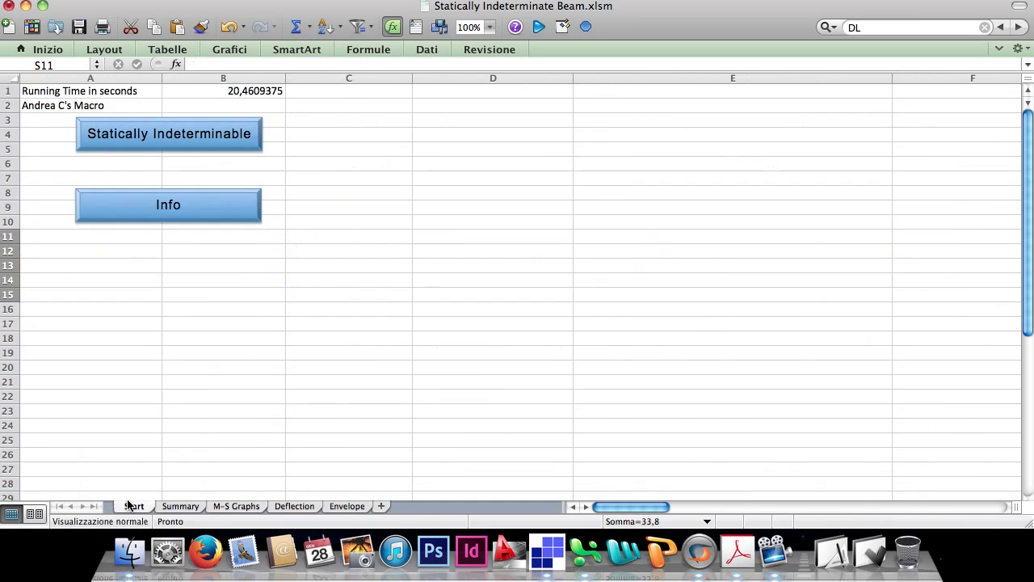
{"action": "left_click", "coordinate": [174, 136]}
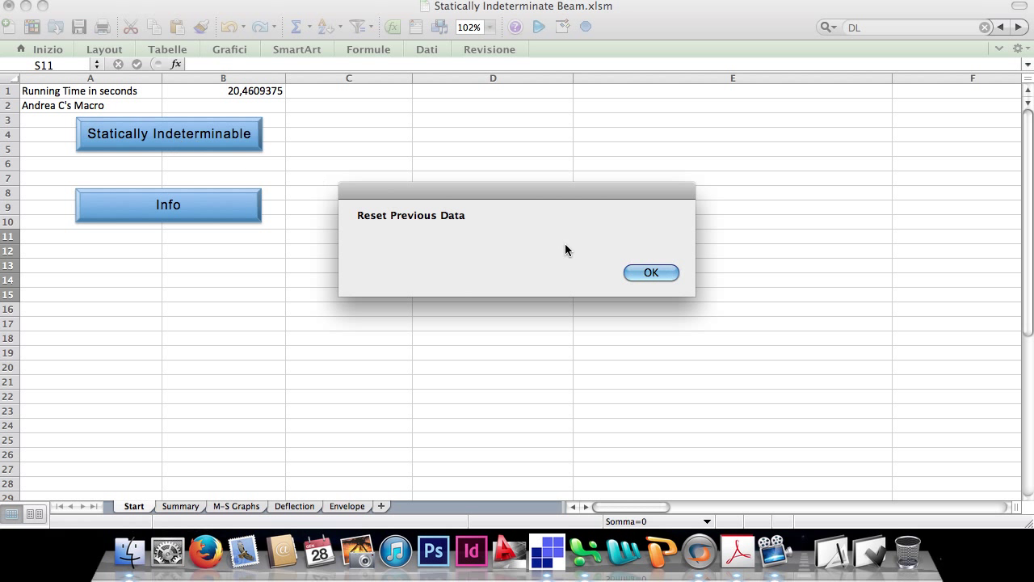
{"action": "left_click", "coordinate": [641, 272]}
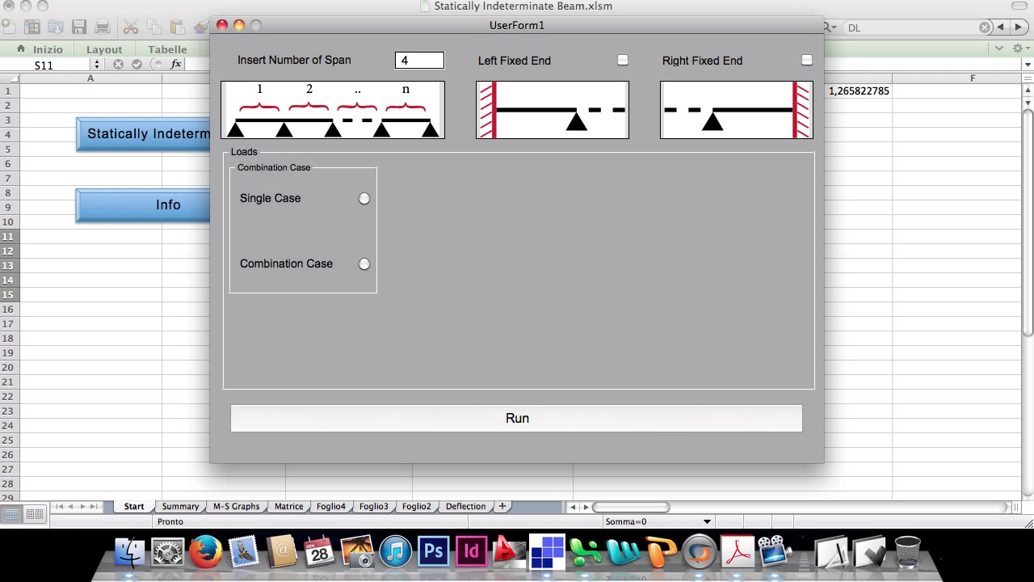
Choose a ULS combination case and apply a dead load of 3, Live Load 1 of 4 and Live Load 2 of 2 kN/m.
{"action": "left_click", "coordinate": [363, 265]}
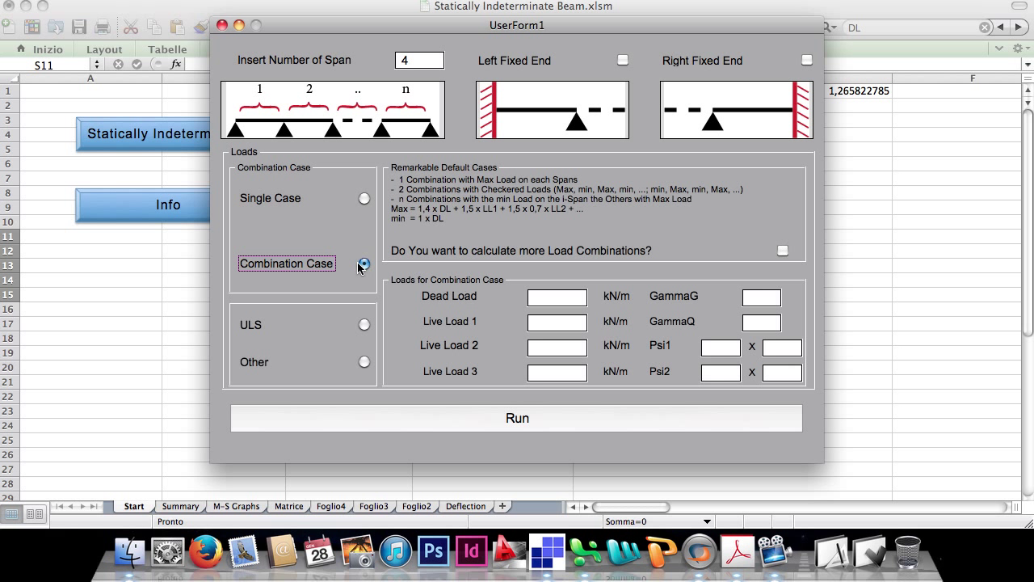
{"action": "left_click", "coordinate": [363, 326]}
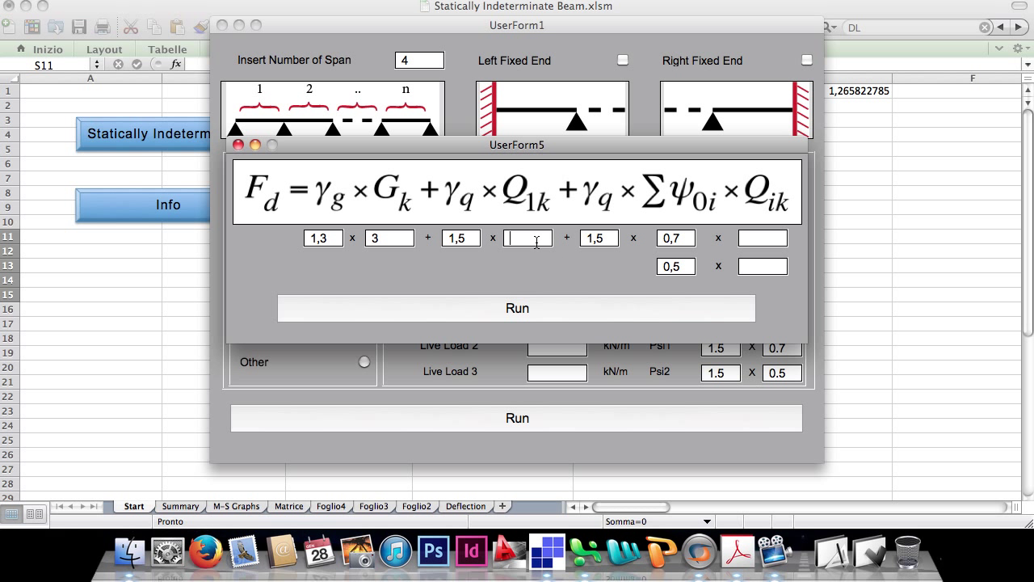
{"action": "type", "text": "2"}
{"action": "left_click", "coordinate": [631, 308]}
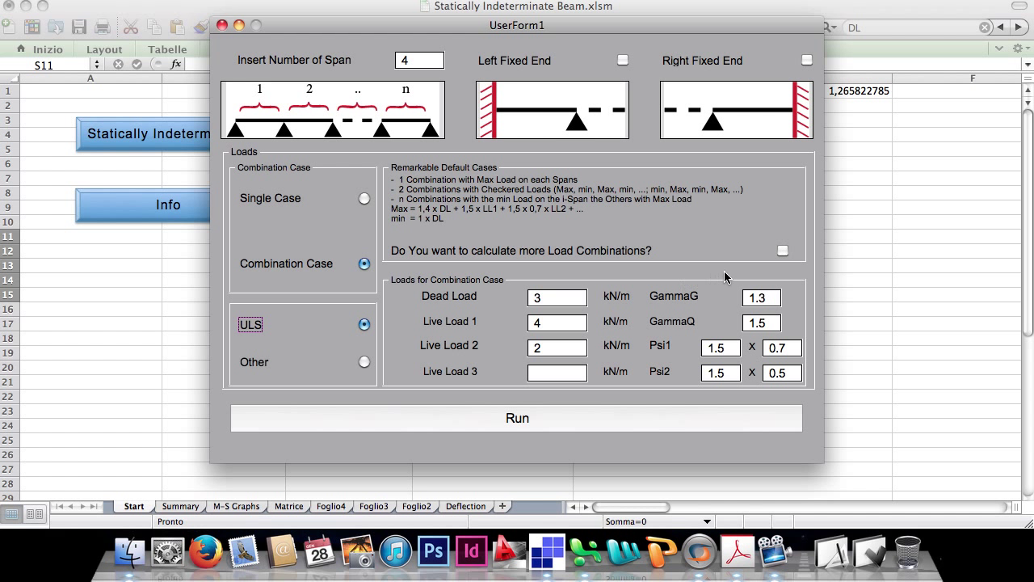
Add two extra load combinations, one with no span fully loaded and one with Spans 2 and 3 fully loaded, and submit the load data.
{"action": "left_click", "coordinate": [782, 250]}
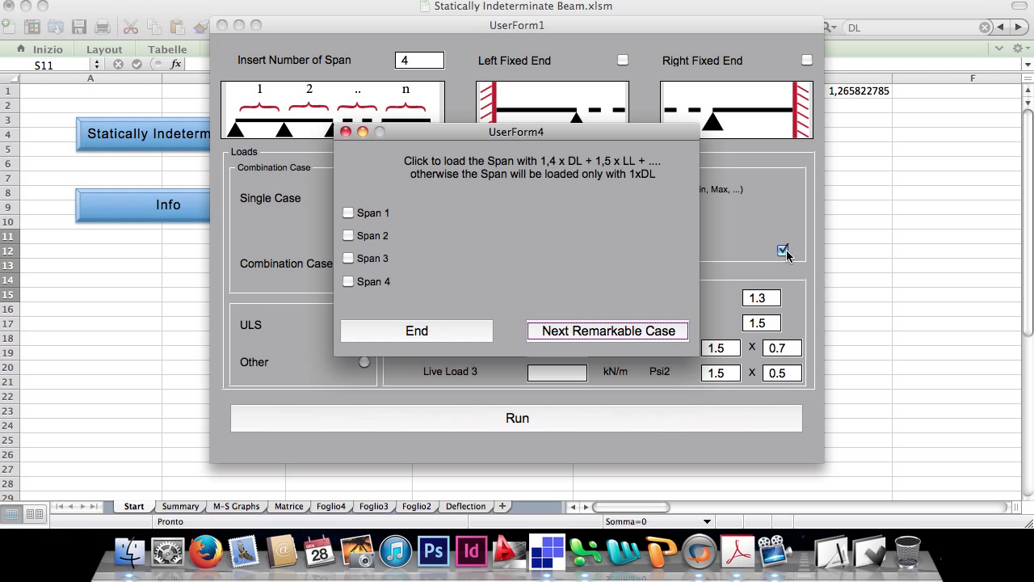
{"action": "left_click", "coordinate": [629, 335]}
{"action": "left_click", "coordinate": [385, 241]}
{"action": "left_click", "coordinate": [385, 262]}
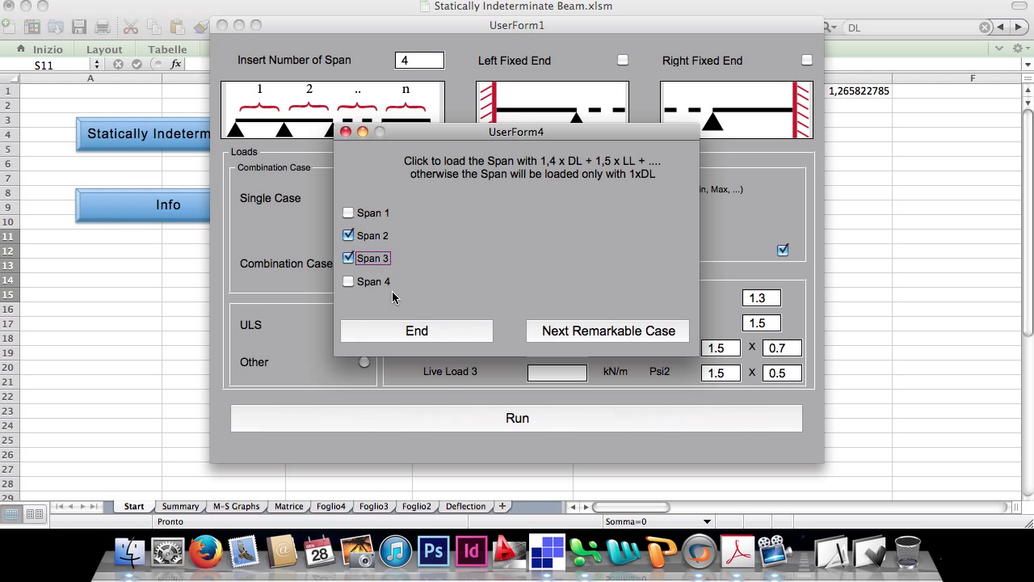
{"action": "left_click", "coordinate": [406, 333]}
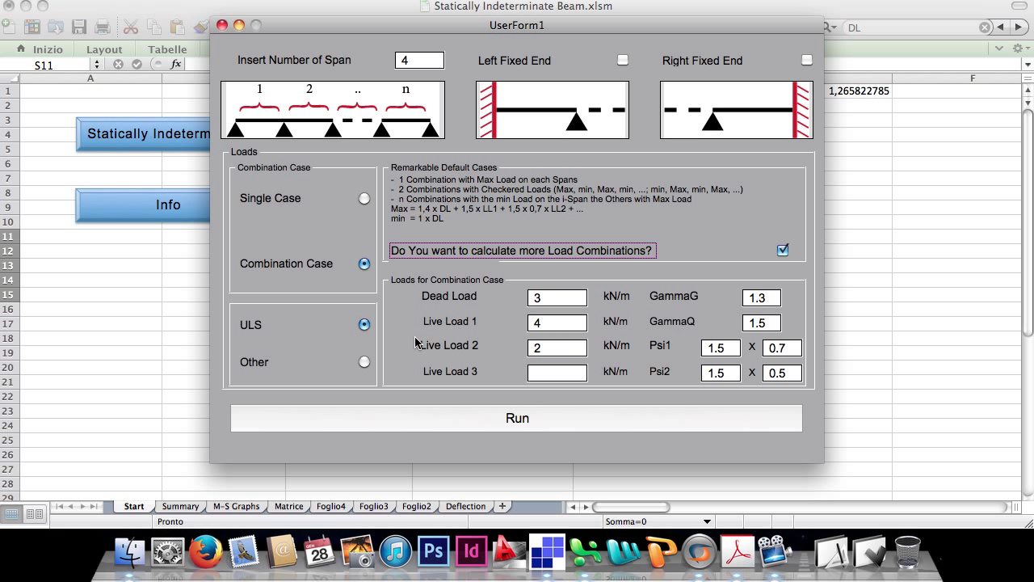
{"action": "left_click", "coordinate": [492, 417]}
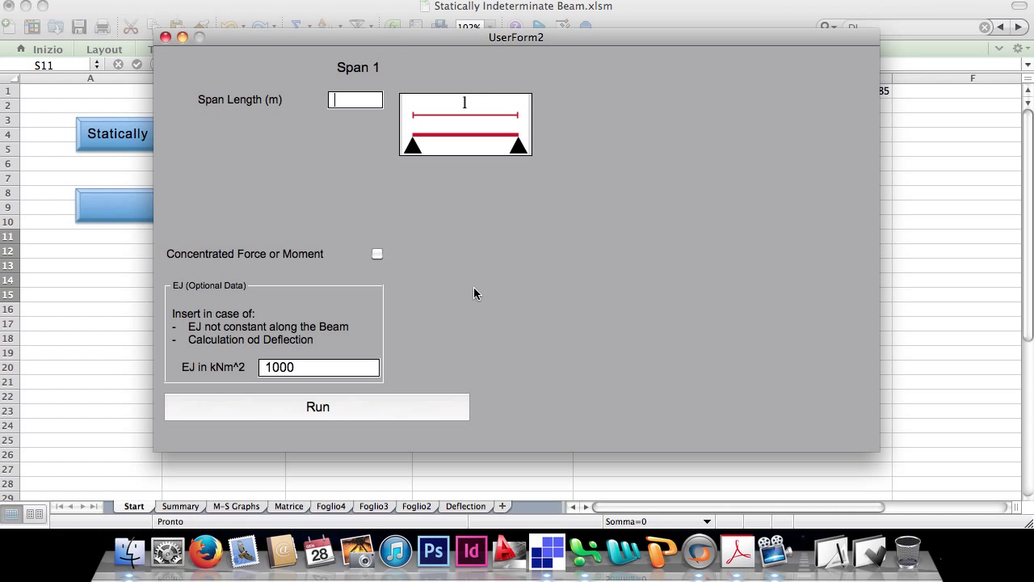
Set the Span 1 length to 4 m and EJ to 1666.6666 kNm^2, and submit the span data.
{"action": "type", "text": "4"}
{"action": "left_click_drag", "start_coordinate": [295, 371], "coordinate": [256, 371]}
{"action": "type", "text": "1666.6666"}
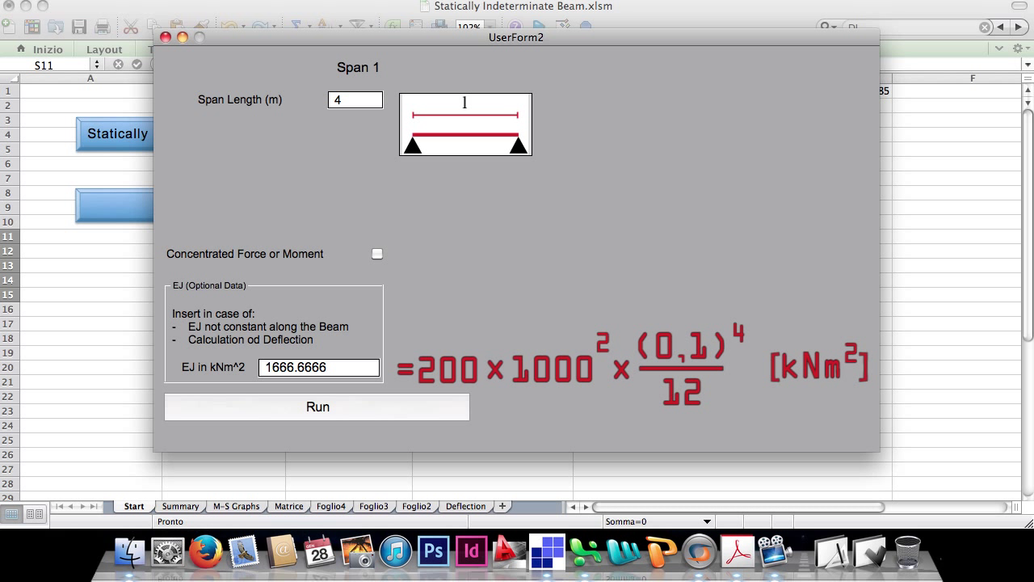
{"action": "left_click", "coordinate": [328, 409]}
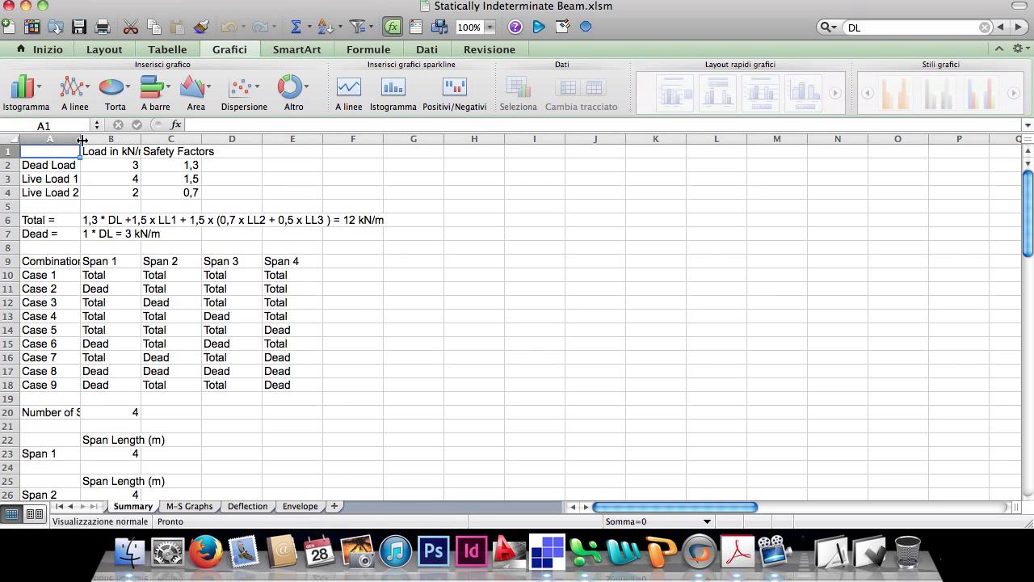
Widen the first two Summary columns to fit their text and review the load data and the Case 1 to Case 9 combinations.
{"action": "left_click_drag", "start_coordinate": [82, 140], "coordinate": [338, 139]}
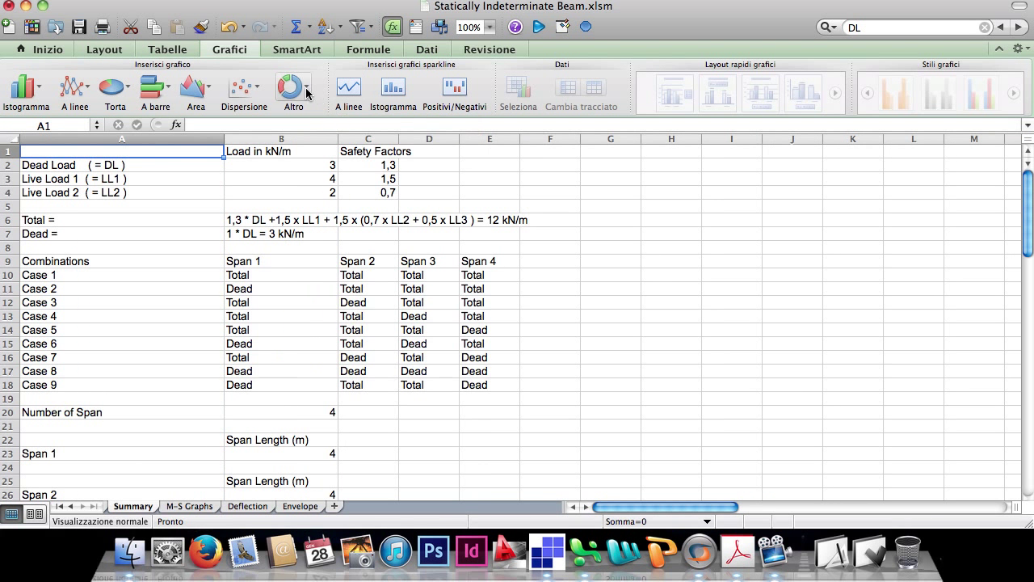
{"action": "left_click", "coordinate": [215, 48]}
{"action": "left_click_drag", "start_coordinate": [99, 91], "coordinate": [535, 173]}
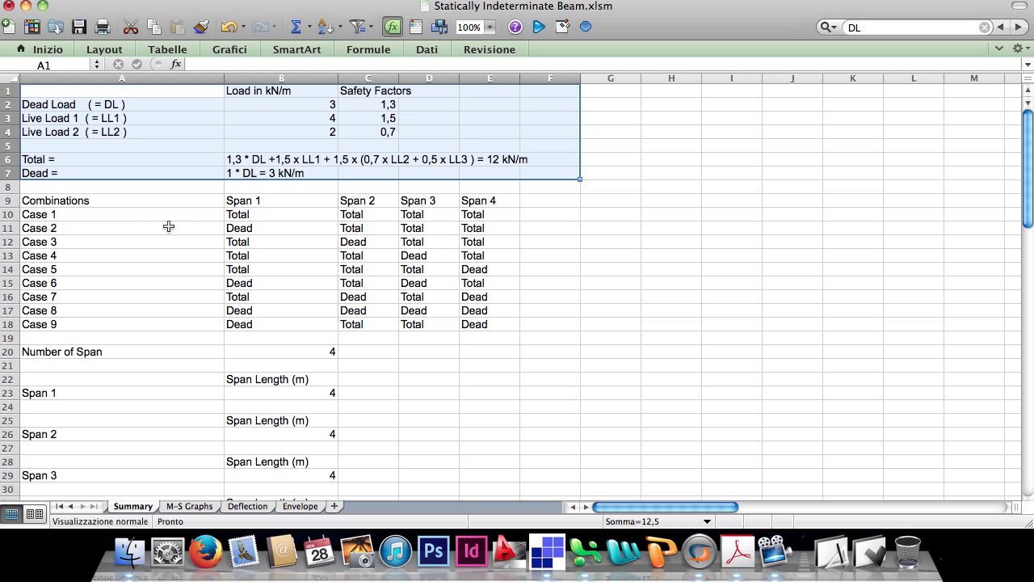
{"action": "left_click_drag", "start_coordinate": [60, 214], "coordinate": [485, 298]}
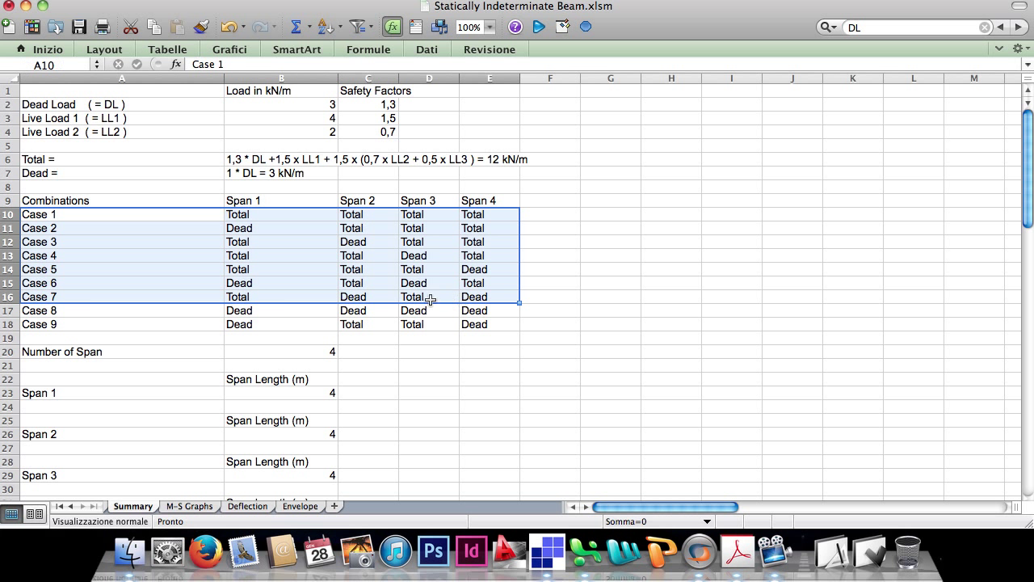
{"action": "left_click_drag", "start_coordinate": [104, 310], "coordinate": [483, 321]}
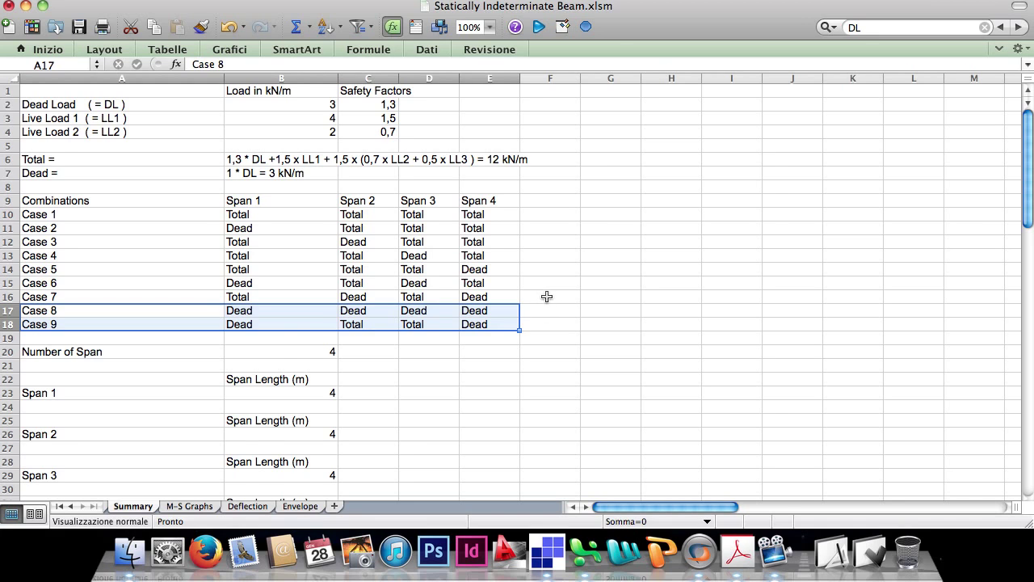
Examine the Case 1 reactions, bearing moments, and overall and per-span extremes on the Summary sheet, and look across the other cases through Case 9.
{"action": "scroll", "coordinate": [547, 296], "scroll_direction": "down", "scroll_amount": 8}
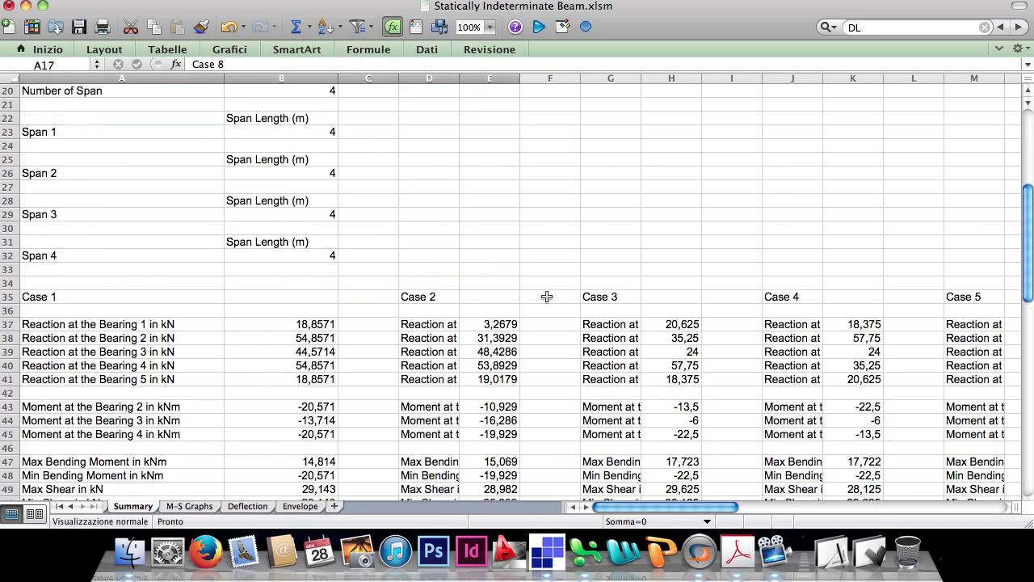
{"action": "left_click_drag", "start_coordinate": [113, 241], "coordinate": [317, 299]}
{"action": "left_click_drag", "start_coordinate": [101, 325], "coordinate": [299, 353]}
{"action": "left_click_drag", "start_coordinate": [103, 381], "coordinate": [275, 442]}
{"action": "scroll", "coordinate": [240, 353], "scroll_direction": "down", "scroll_amount": 5}
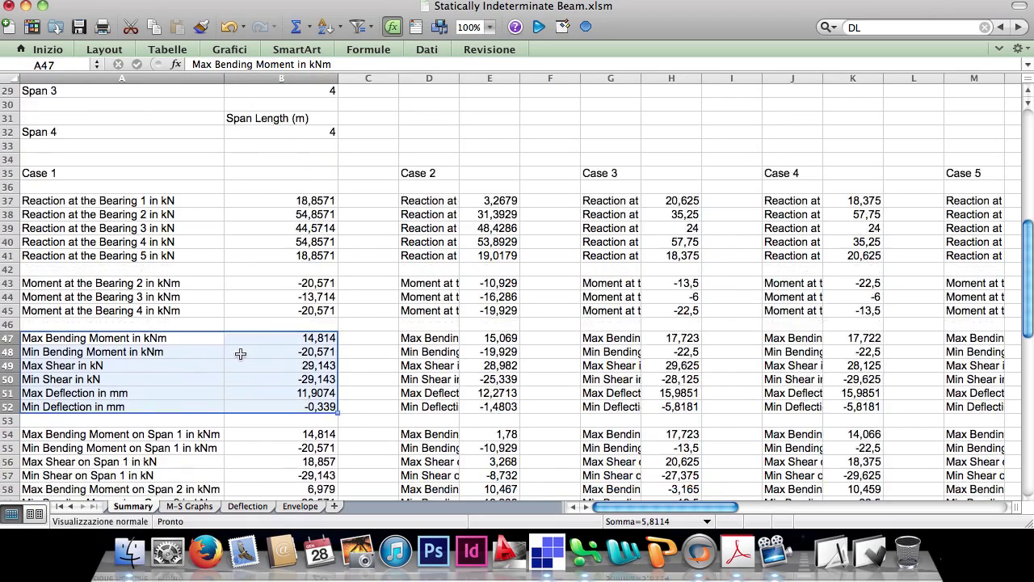
{"action": "scroll", "coordinate": [240, 353], "scroll_direction": "down", "scroll_amount": 4}
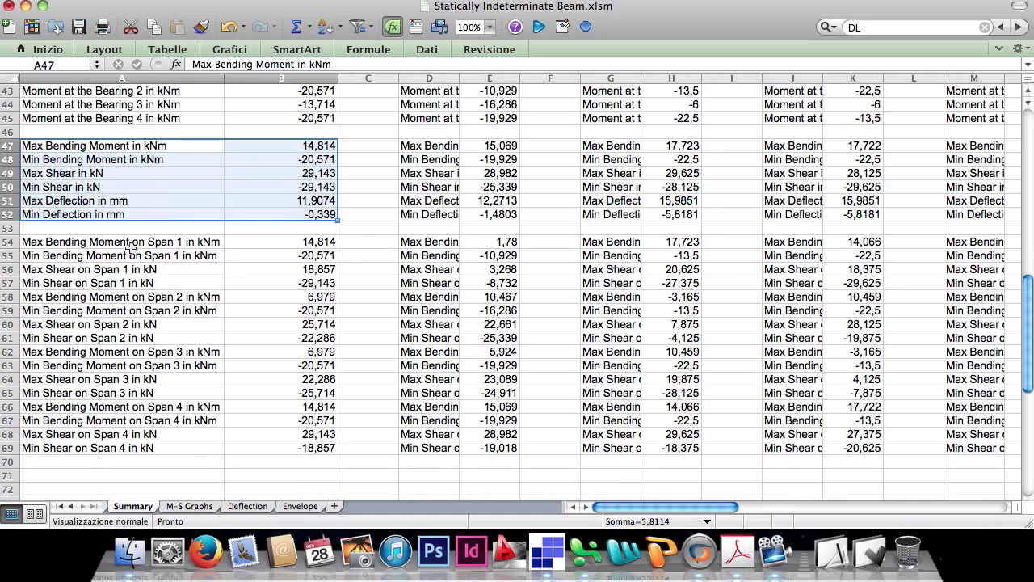
{"action": "left_click", "coordinate": [128, 241]}
{"action": "left_click_drag", "start_coordinate": [128, 242], "coordinate": [280, 450]}
{"action": "scroll", "coordinate": [279, 450], "scroll_direction": "up", "scroll_amount": 6}
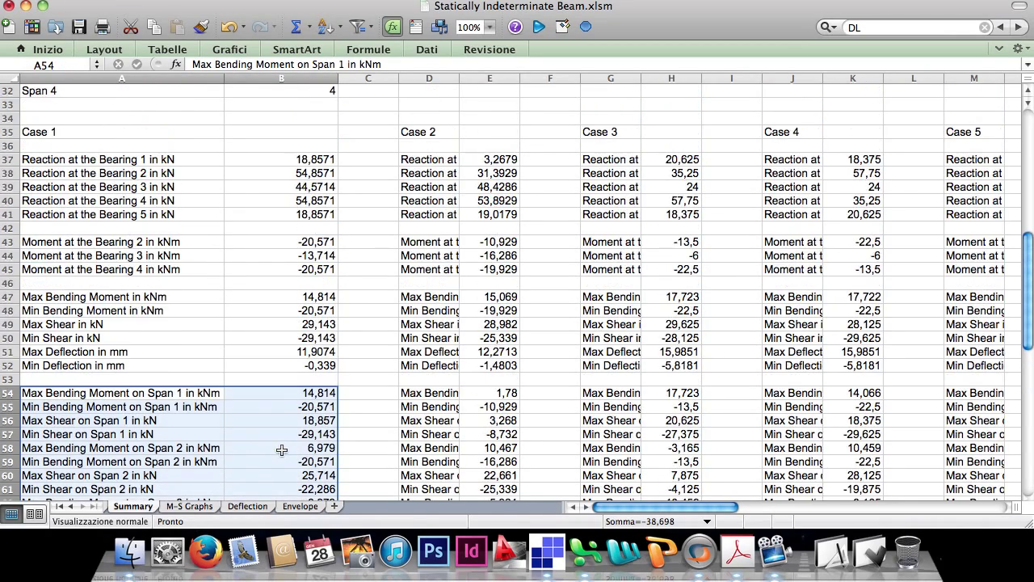
{"action": "left_click_drag", "start_coordinate": [640, 507], "coordinate": [743, 503]}
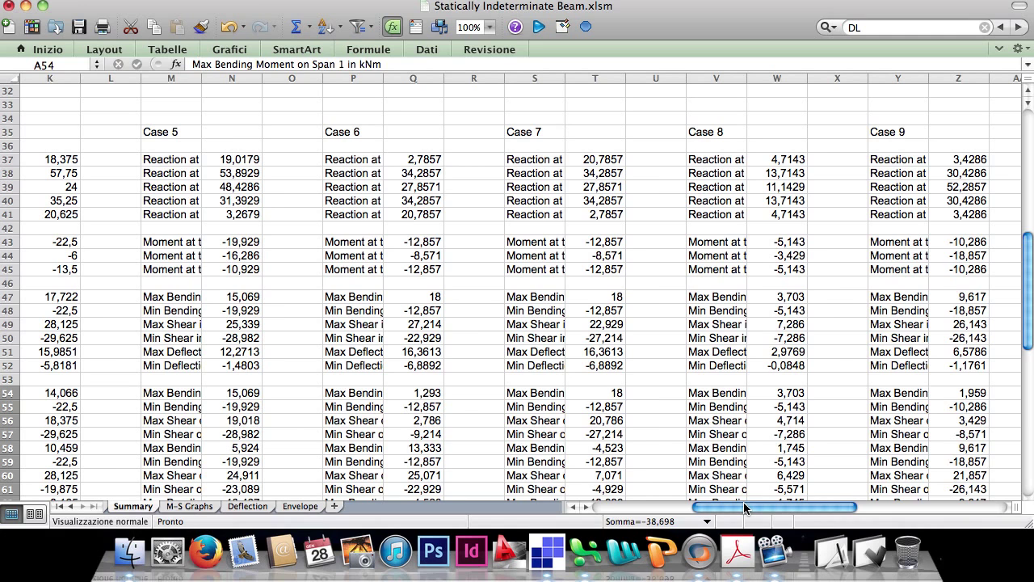
Review the moment and shear columns and diagrams for Case 1 and Case 9 on the M-S Graphs sheet.
{"action": "left_click", "coordinate": [188, 506]}
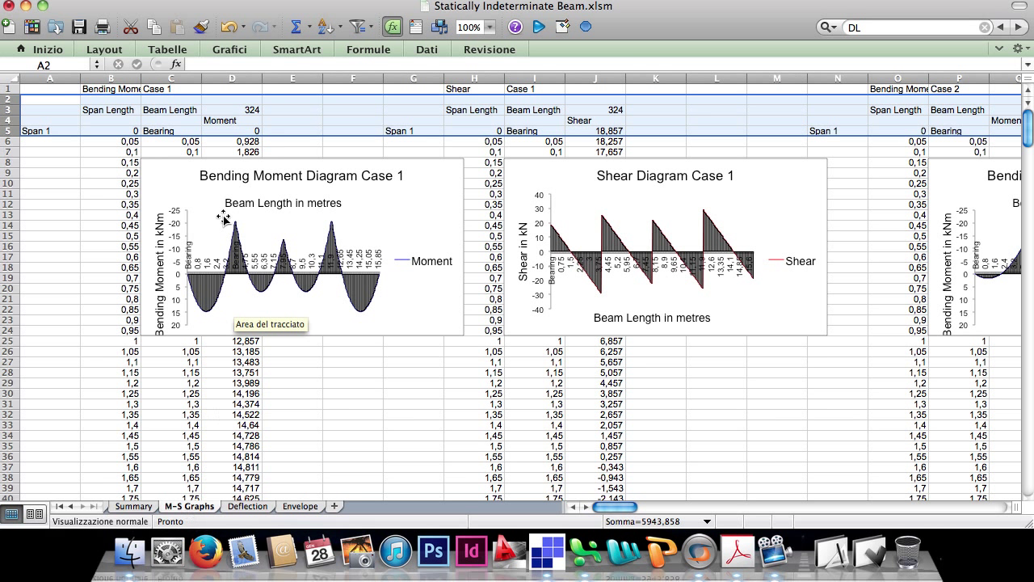
{"action": "left_click", "coordinate": [240, 77]}
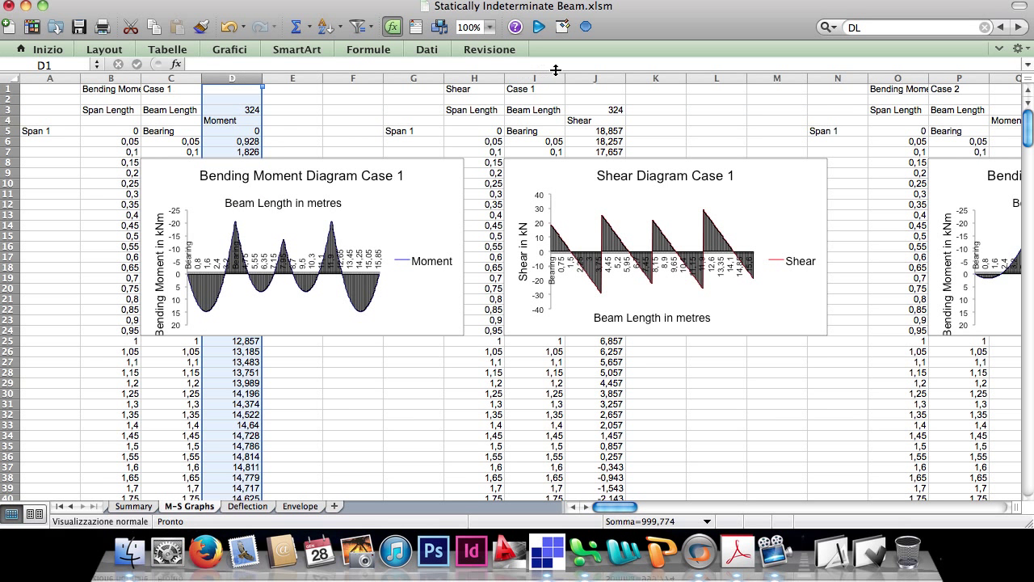
{"action": "left_click", "coordinate": [587, 78]}
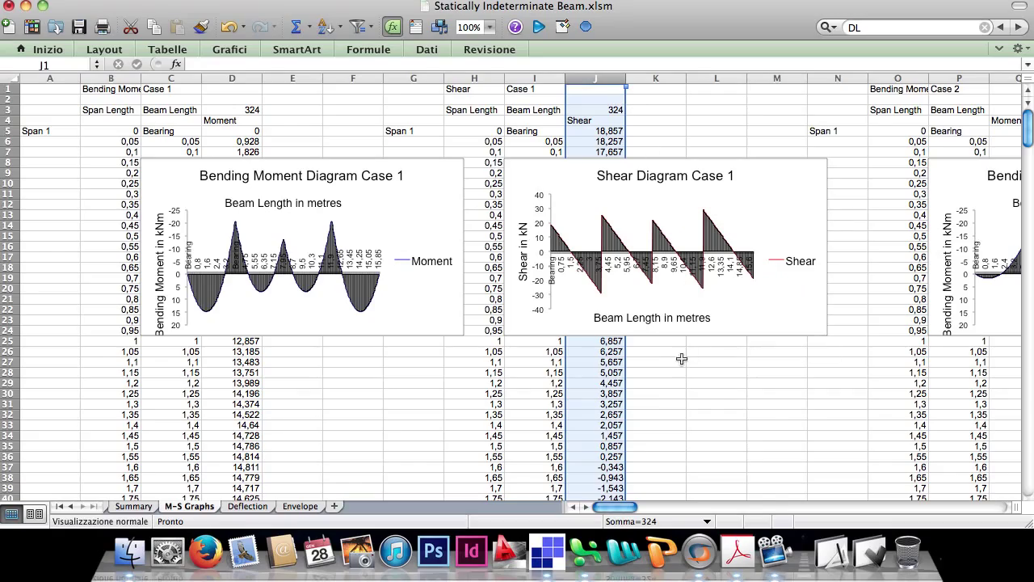
{"action": "left_click_drag", "start_coordinate": [614, 507], "coordinate": [901, 507]}
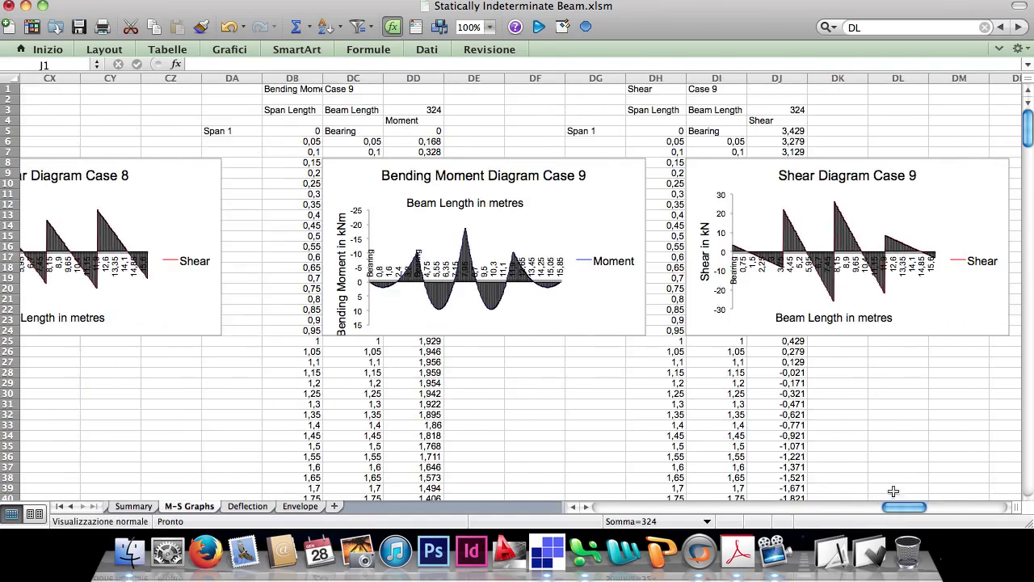
{"action": "left_click", "coordinate": [425, 77]}
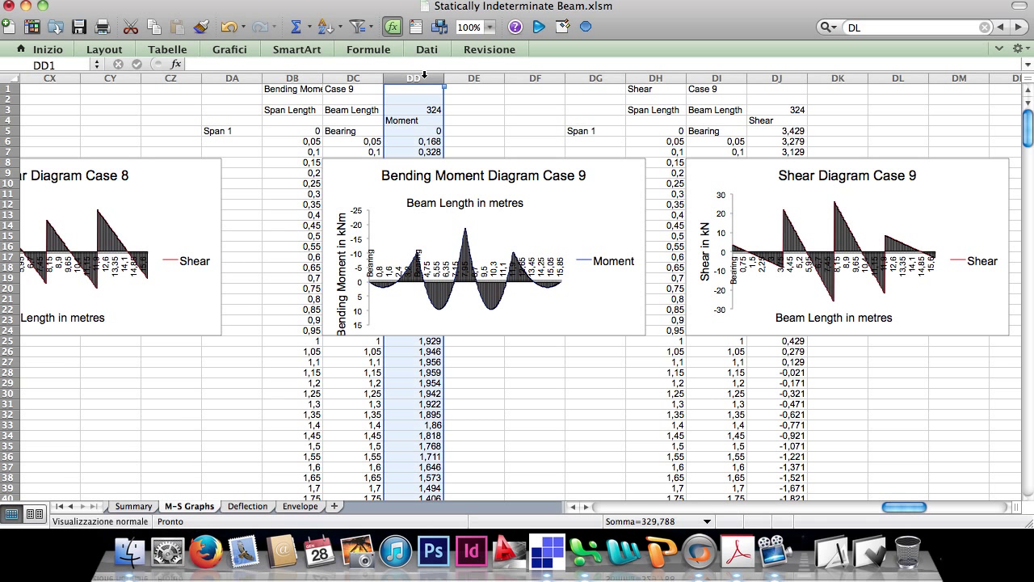
{"action": "left_click", "coordinate": [794, 78]}
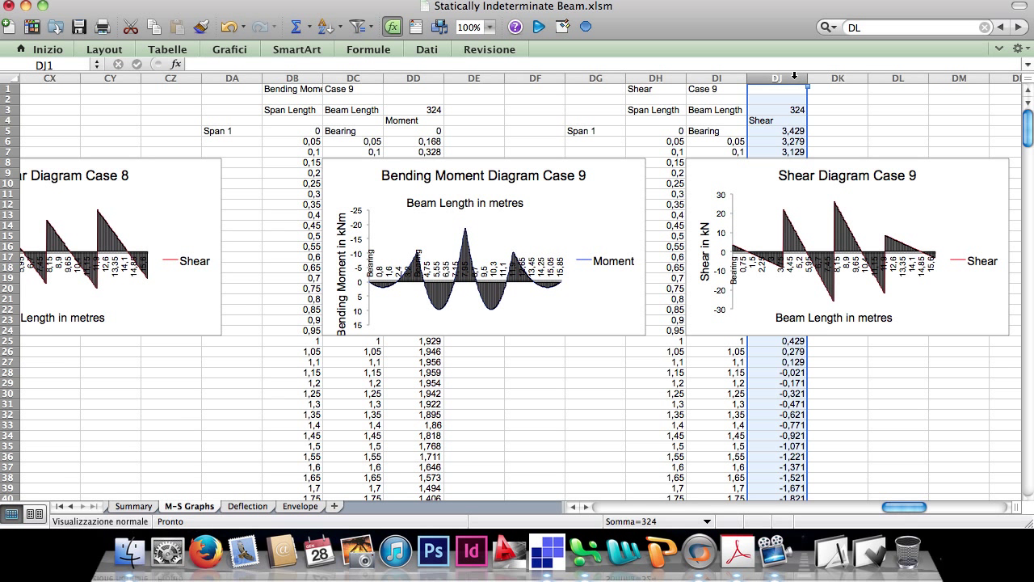
Review the deflection values and diagrams from Case 1 through Case 9 on the Deflection sheet.
{"action": "left_click", "coordinate": [248, 506]}
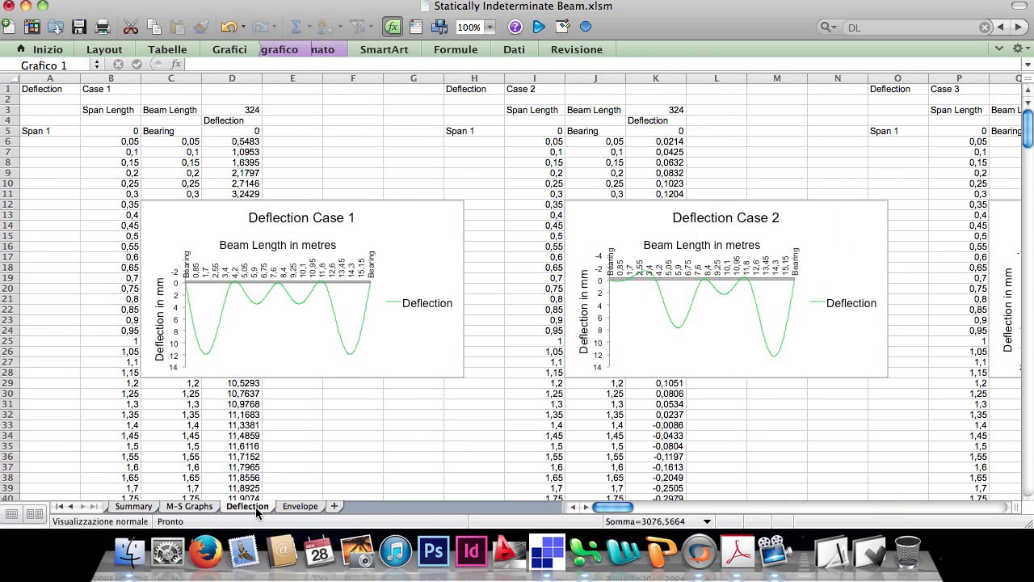
{"action": "left_click", "coordinate": [234, 80]}
{"action": "left_click_drag", "start_coordinate": [116, 153], "coordinate": [158, 459]}
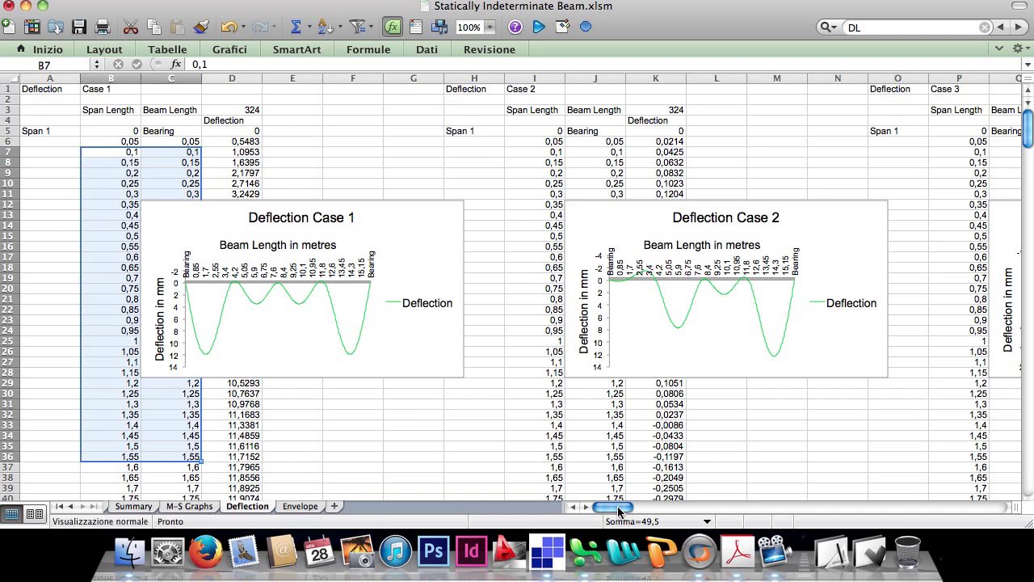
{"action": "left_click_drag", "start_coordinate": [619, 509], "coordinate": [747, 514]}
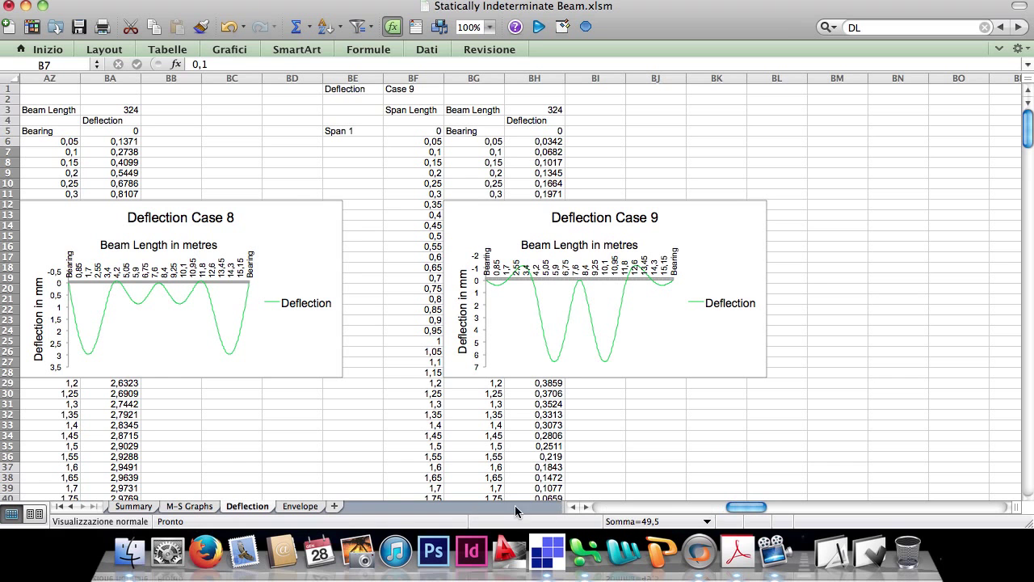
Fit the first column of the Envelope sheet to its labels and review the moment, shear and deflection envelope diagrams.
{"action": "left_click", "coordinate": [300, 506]}
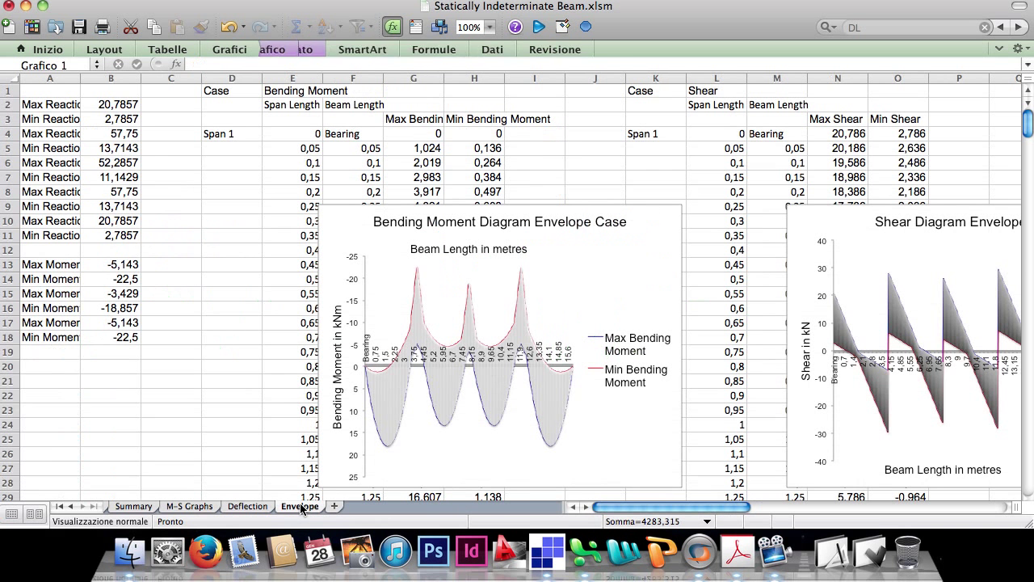
{"action": "double_click", "coordinate": [80, 76]}
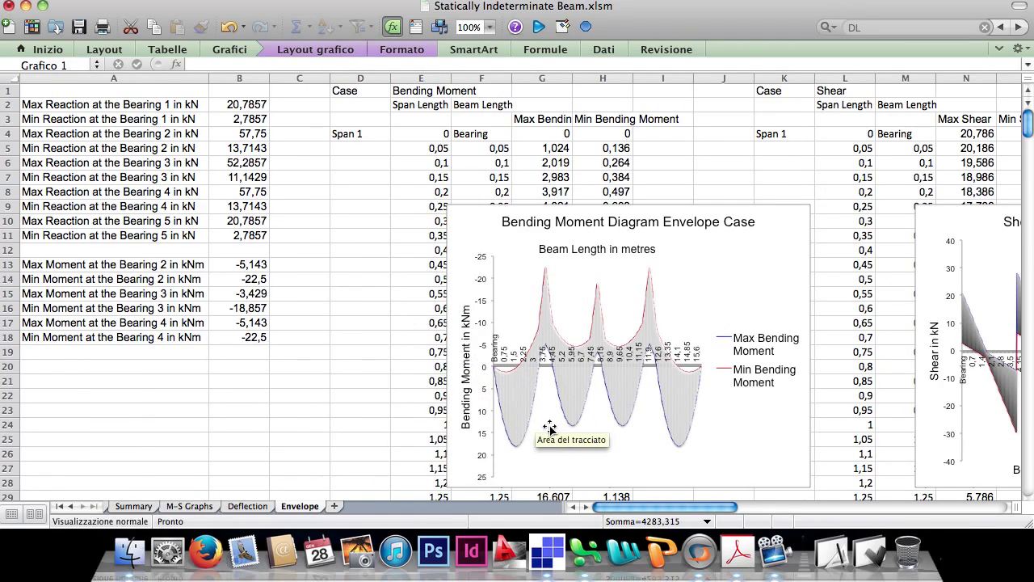
{"action": "left_click_drag", "start_coordinate": [611, 508], "coordinate": [722, 511]}
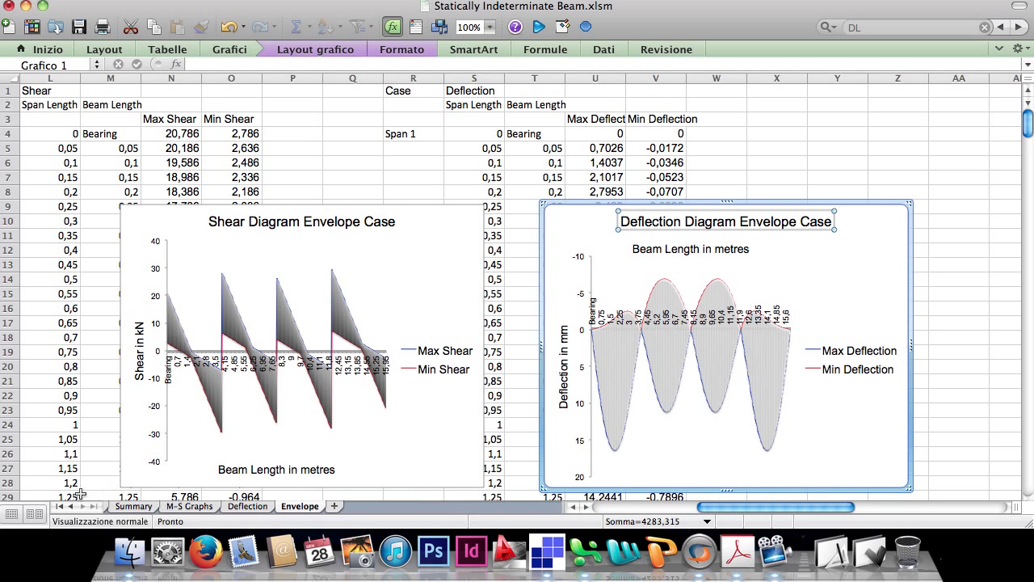
Return to the Start sheet, launch the Statically Indeterminable macro again and accept resetting the previous data.
{"action": "left_click", "coordinate": [59, 507]}
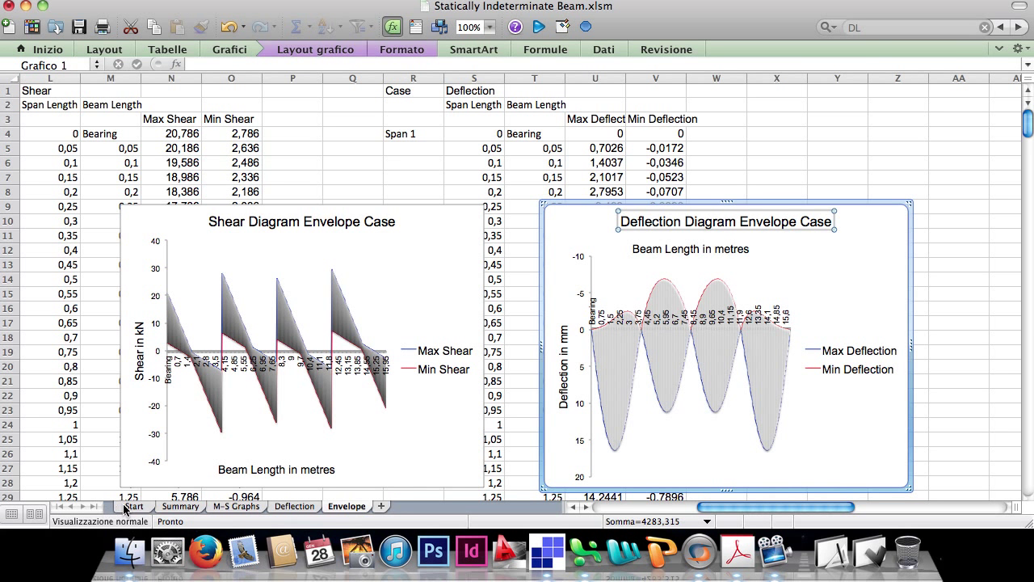
{"action": "left_click", "coordinate": [127, 507]}
{"action": "left_click", "coordinate": [209, 140]}
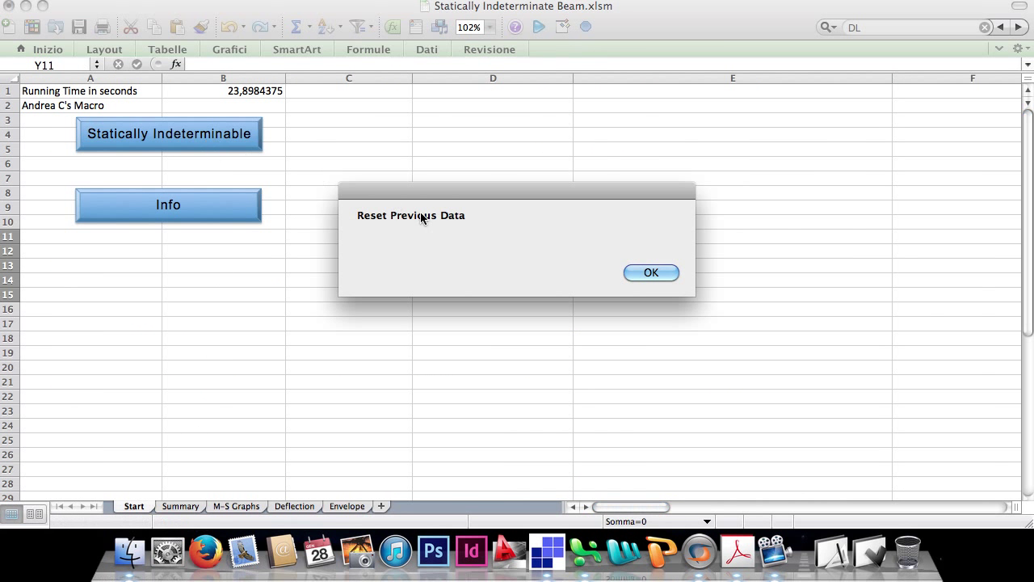
{"action": "left_click", "coordinate": [645, 271]}
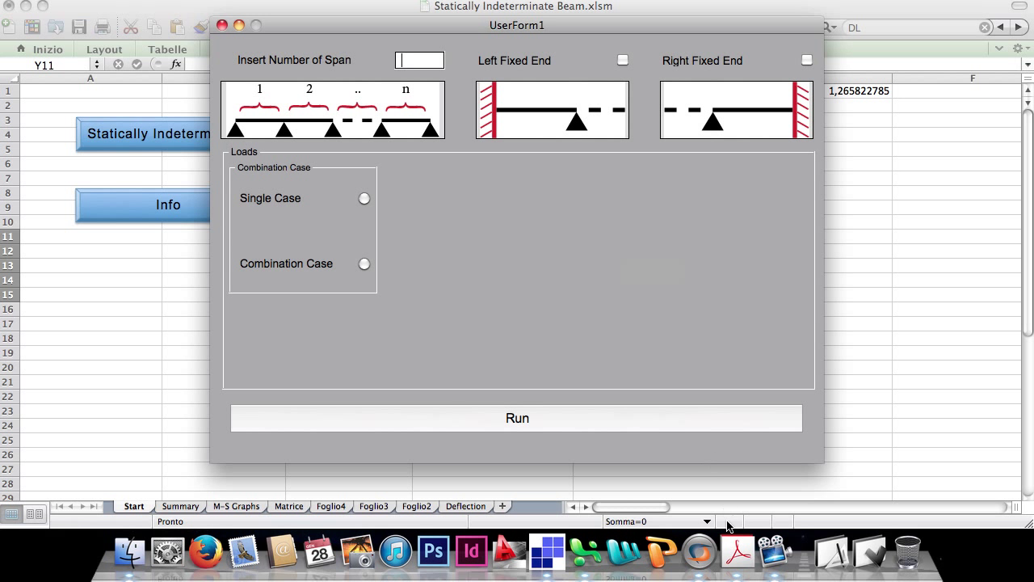
Switch to esempio.pdf to review the four-span example's loads, and to Straus7 to view the corresponding beam model.
{"action": "left_click", "coordinate": [737, 552]}
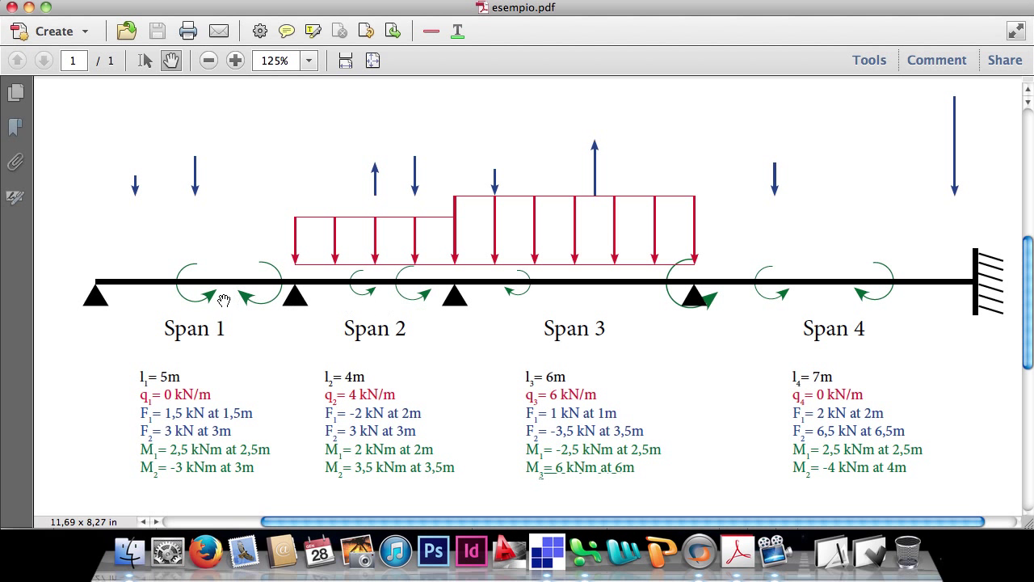
{"action": "left_click", "coordinate": [543, 563]}
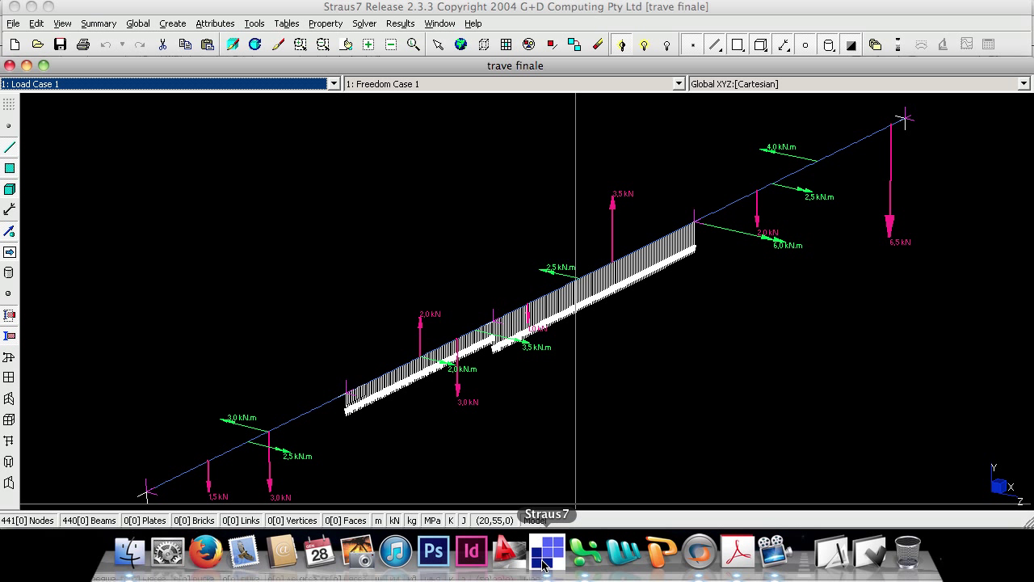
Return to the Excel input form and set up four spans with a right fixed end and the Single Case option, and run it.
{"action": "left_click", "coordinate": [591, 561]}
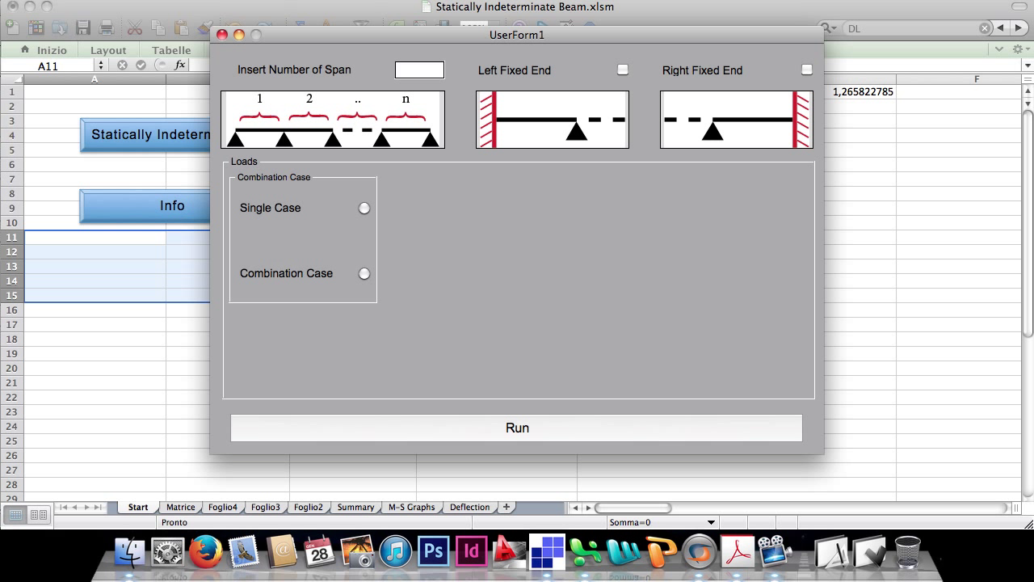
{"action": "left_click", "coordinate": [806, 70]}
{"action": "left_click", "coordinate": [364, 209]}
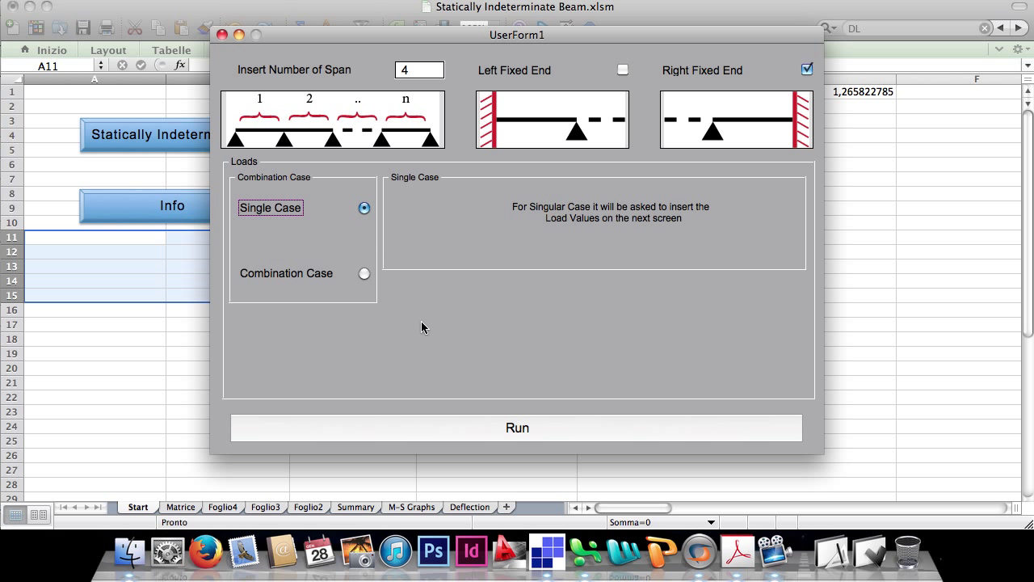
{"action": "left_click", "coordinate": [445, 420]}
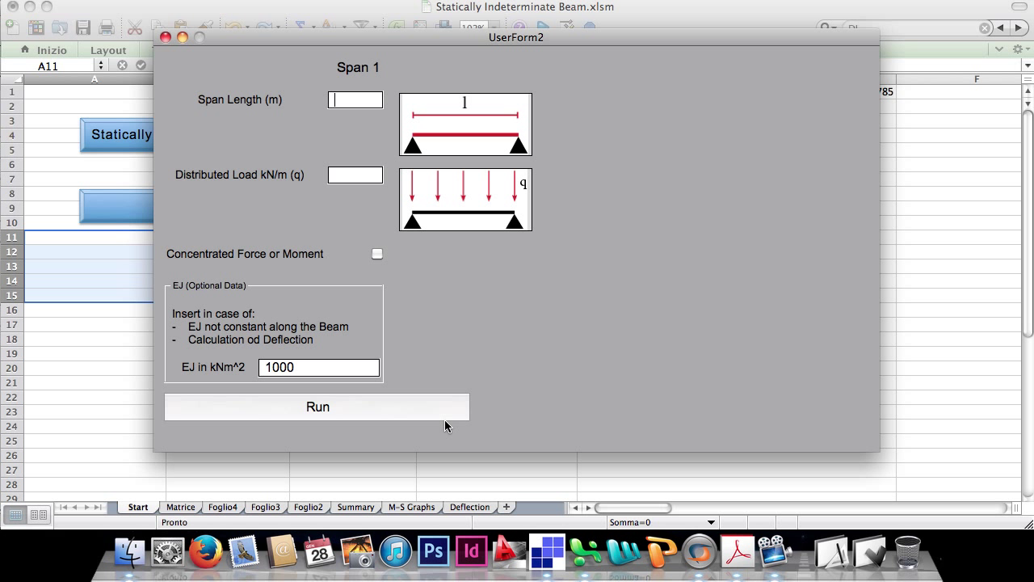
Set Span 1's length to 5 m and add concentrated forces of 1.5 kN at 1.5 m and 3 kN at 3 m.
{"action": "type", "text": "5"}
{"action": "left_click", "coordinate": [378, 255]}
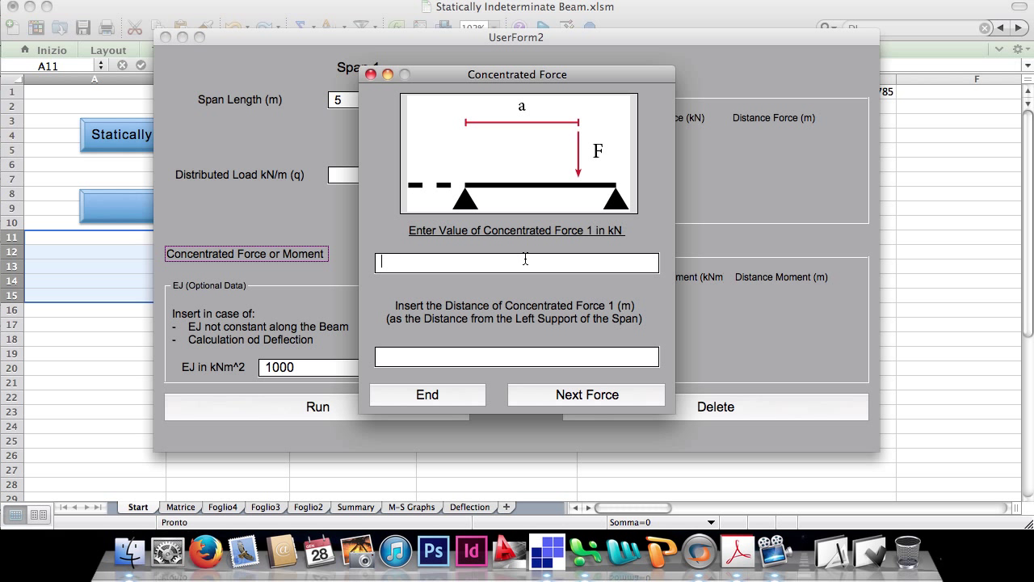
{"action": "type", "text": "1.5"}
{"action": "type", "text": "1,5"}
{"action": "key", "text": "Return"}
{"action": "type", "text": "33"}
{"action": "left_click", "coordinate": [454, 394]}
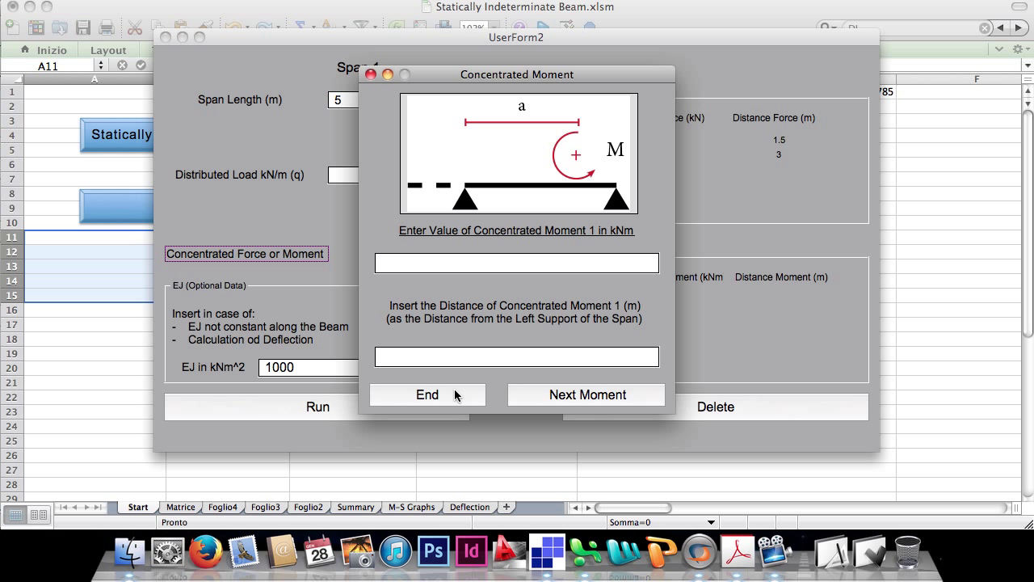
Add concentrated moments of 2.5 kNm at 2.5 m and -3 kNm at 3 m to Span 1 and finish the moment entry.
{"action": "type", "text": "2.52.5"}
{"action": "key", "text": "Tab"}
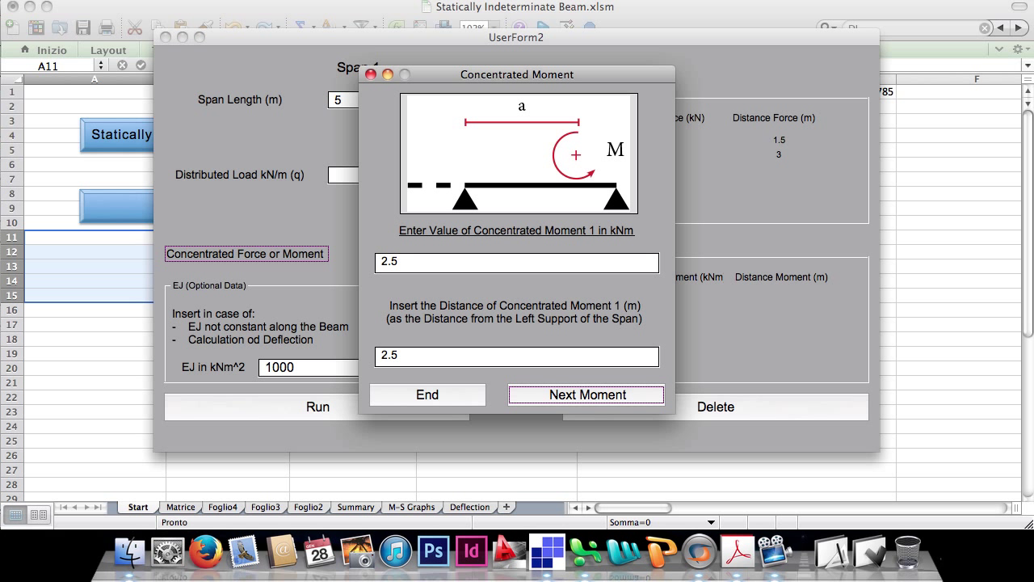
{"action": "key", "text": "Return"}
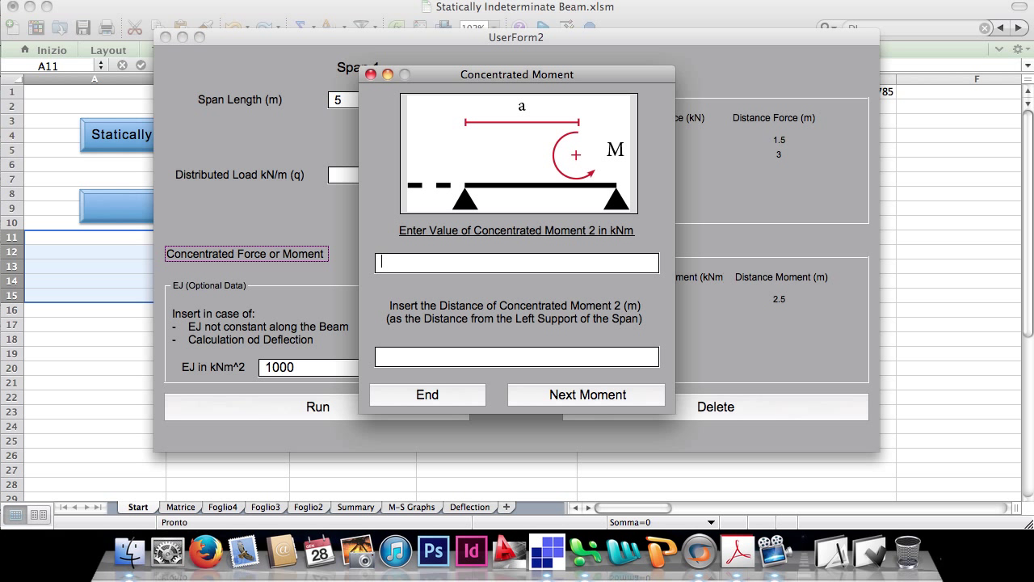
{"action": "type", "text": "-3"}
{"action": "key", "text": "Tab"}
{"action": "type", "text": "3"}
{"action": "key", "text": "Tab"}
{"action": "key", "text": "Return"}
{"action": "key", "text": "Tab"}
{"action": "key", "text": "Tab"}
{"action": "key", "text": "Return"}
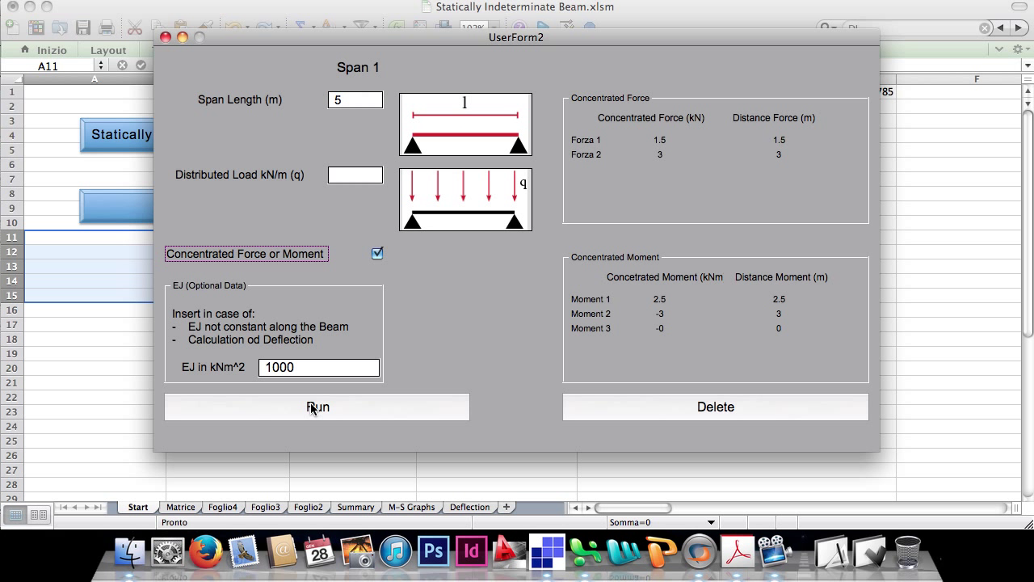
Set Span 1's EJ to 1666.6666 kNm^2 and submit the span data.
{"action": "left_click_drag", "start_coordinate": [297, 367], "coordinate": [263, 367]}
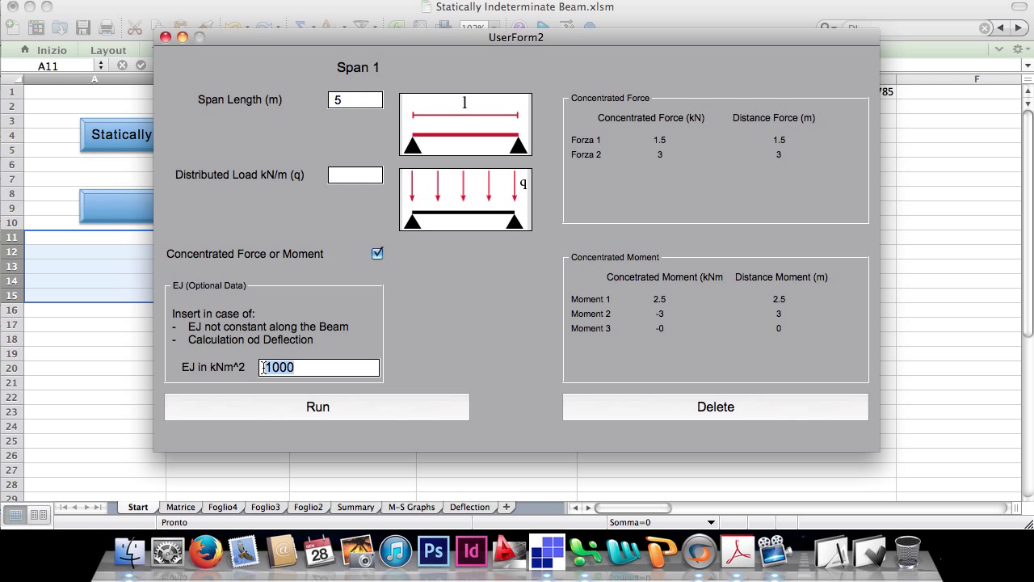
{"action": "type", "text": "1666.6666"}
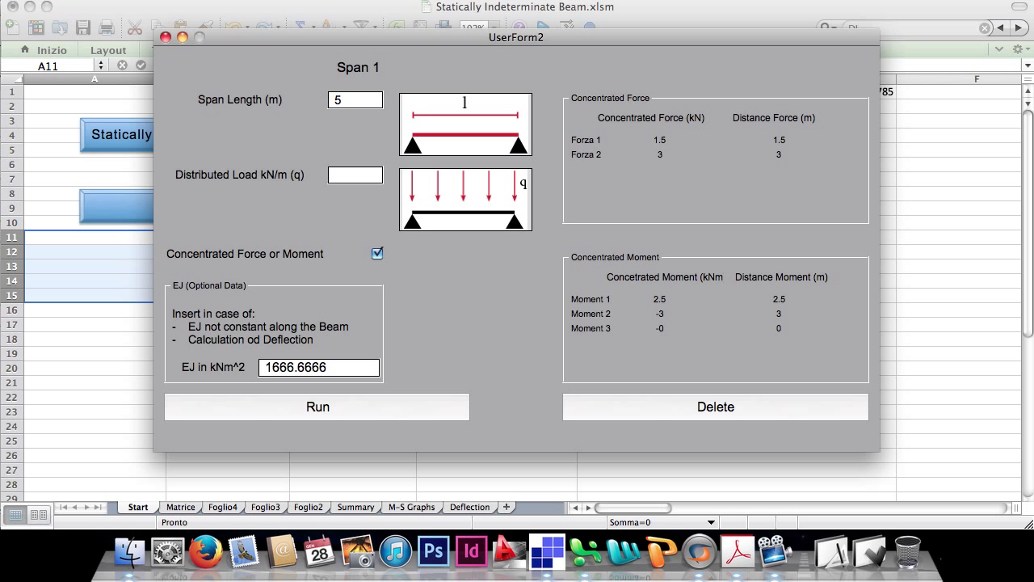
{"action": "left_click", "coordinate": [265, 408]}
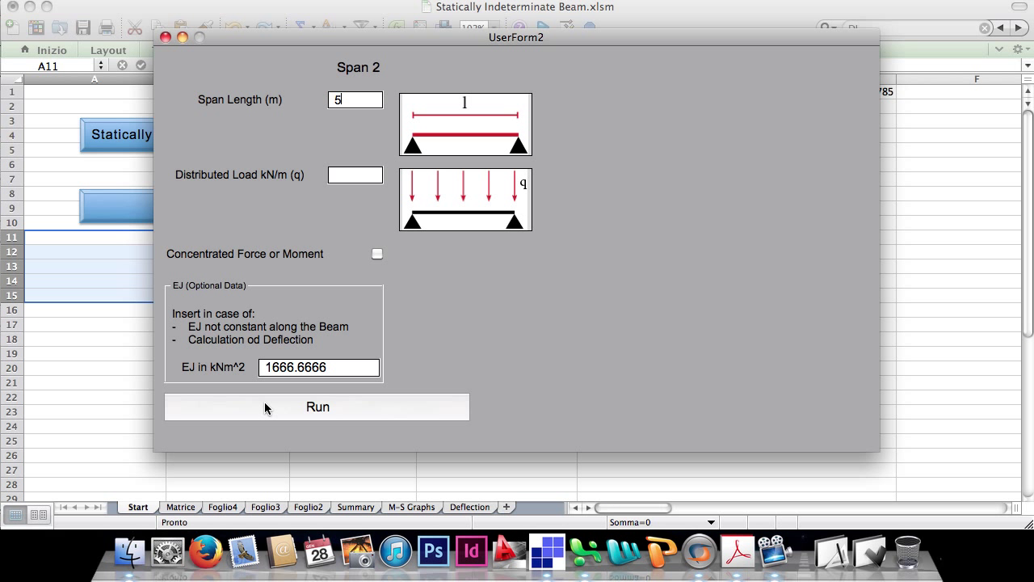
Set Span 2's length to 4 m and distributed load to 4 kN/m, and enable concentrated forces and moments.
{"action": "key", "text": "BackSpace"}
{"action": "type", "text": "44"}
{"action": "left_click", "coordinate": [377, 255]}
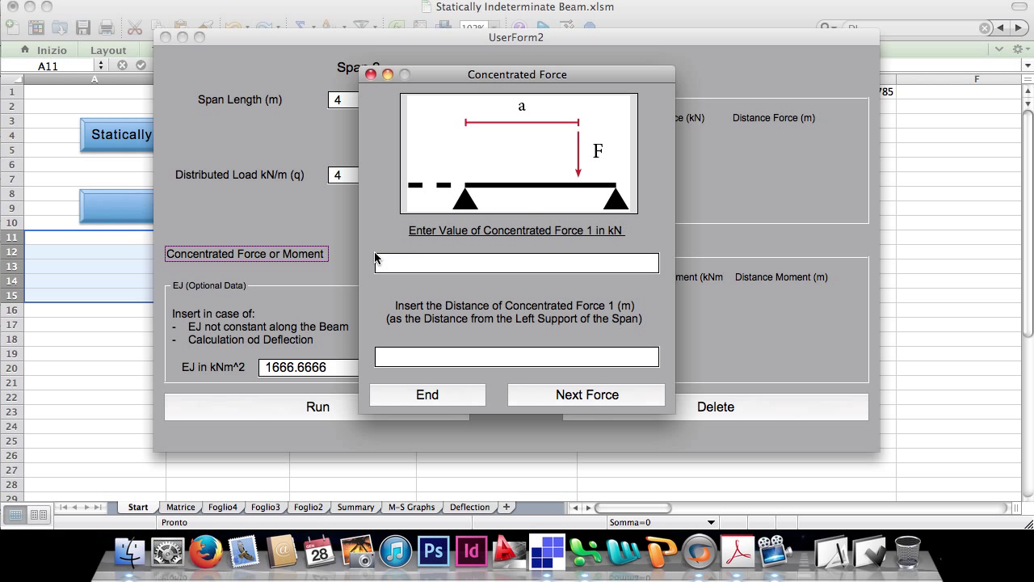
Add concentrated forces of -2 kN at 2 m and 3 kN at 3 m to Span 2.
{"action": "type", "text": "-2"}
{"action": "key", "text": "Tab"}
{"action": "type", "text": "2"}
{"action": "key", "text": "Return"}
{"action": "type", "text": "3"}
{"action": "key", "text": "Tab"}
{"action": "type", "text": "3"}
{"action": "left_click", "coordinate": [426, 394]}
Add concentrated moments of 2 kNm at 2 m and 3.5 kNm at 3.5 m to Span 2 and submit the span data.
{"action": "type", "text": "2"}
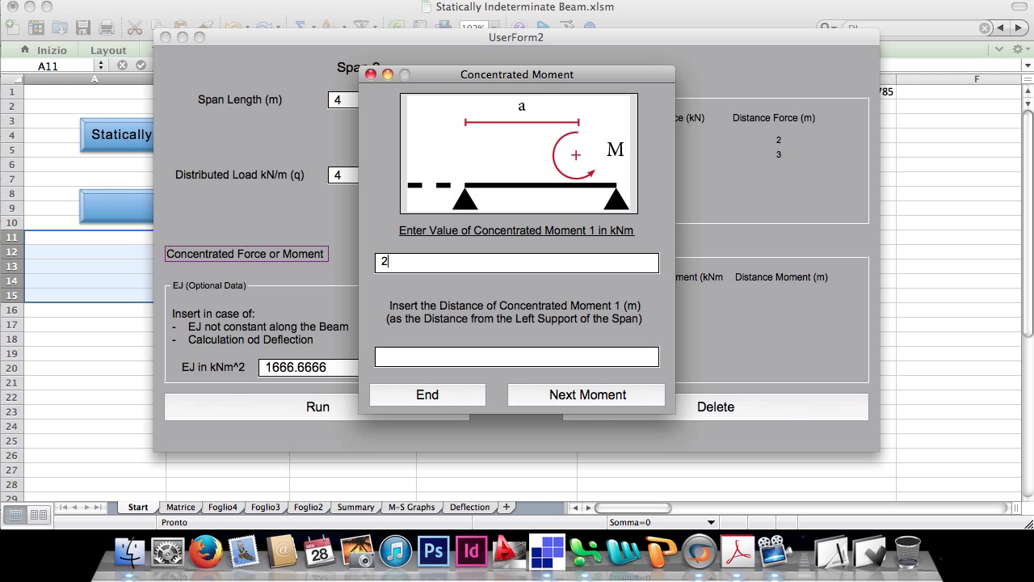
{"action": "key", "text": "Tab"}
{"action": "type", "text": "2"}
{"action": "key", "text": "Return"}
{"action": "type", "text": "3.53.5"}
{"action": "left_click", "coordinate": [427, 395]}
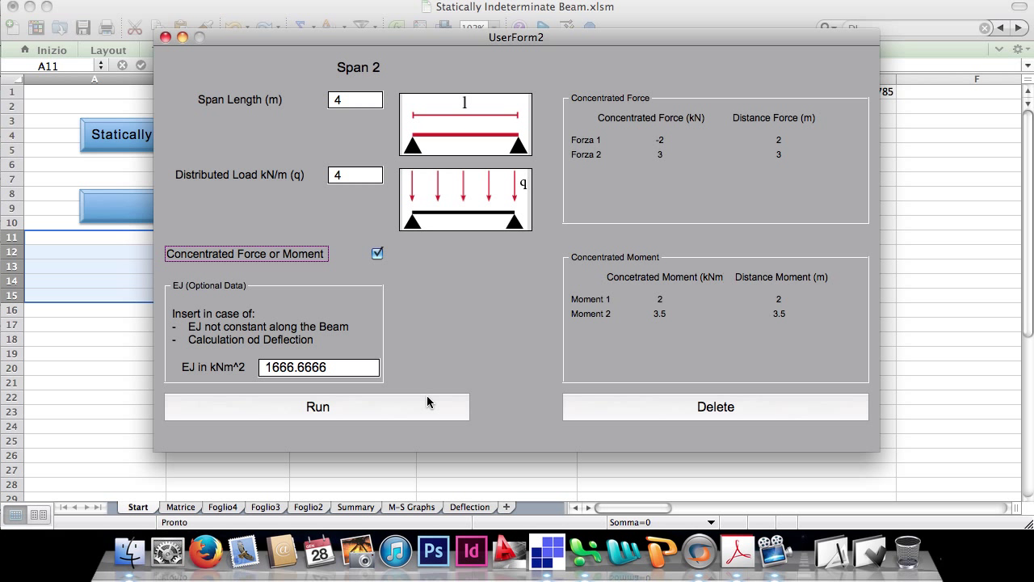
{"action": "left_click", "coordinate": [422, 401]}
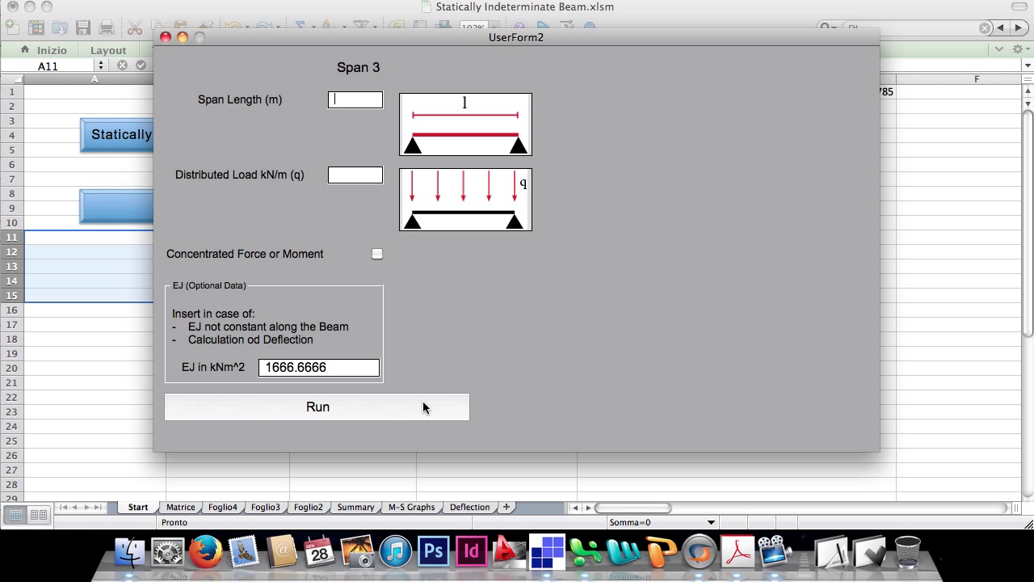
Set Span 3's length to 6 m and distributed load to 6 kN/m, and enable concentrated forces and moments.
{"action": "type", "text": "6"}
{"action": "key", "text": "Tab"}
{"action": "type", "text": "6"}
{"action": "left_click", "coordinate": [376, 256]}
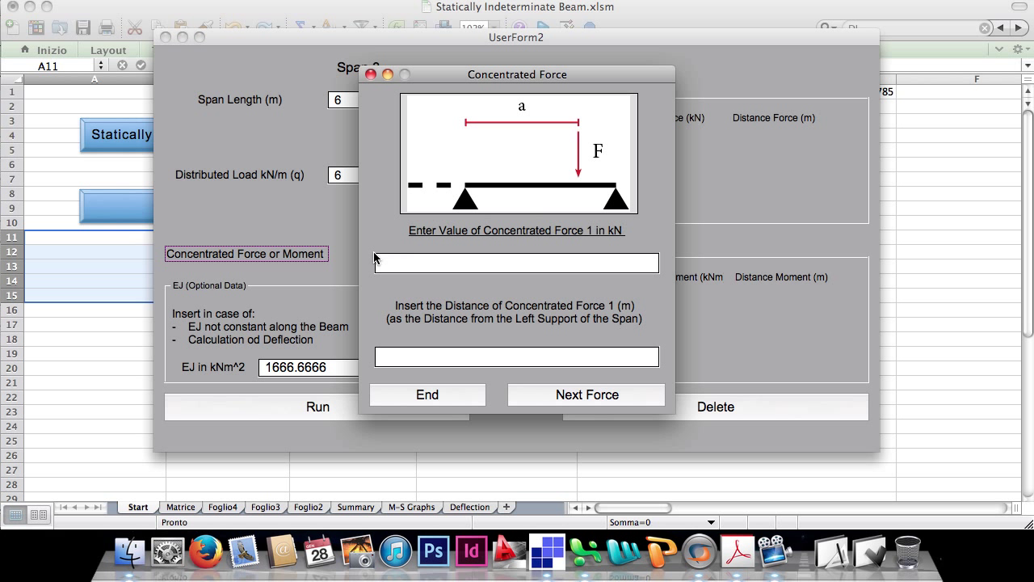
Add concentrated forces of 1 kN at 1 m and -3.5 kN at 3.5 m to Span 3.
{"action": "type", "text": "11"}
{"action": "key", "text": "Return"}
{"action": "type", "text": "-3.5"}
{"action": "key", "text": "Tab"}
{"action": "type", "text": "3.5"}
{"action": "left_click", "coordinate": [413, 393]}
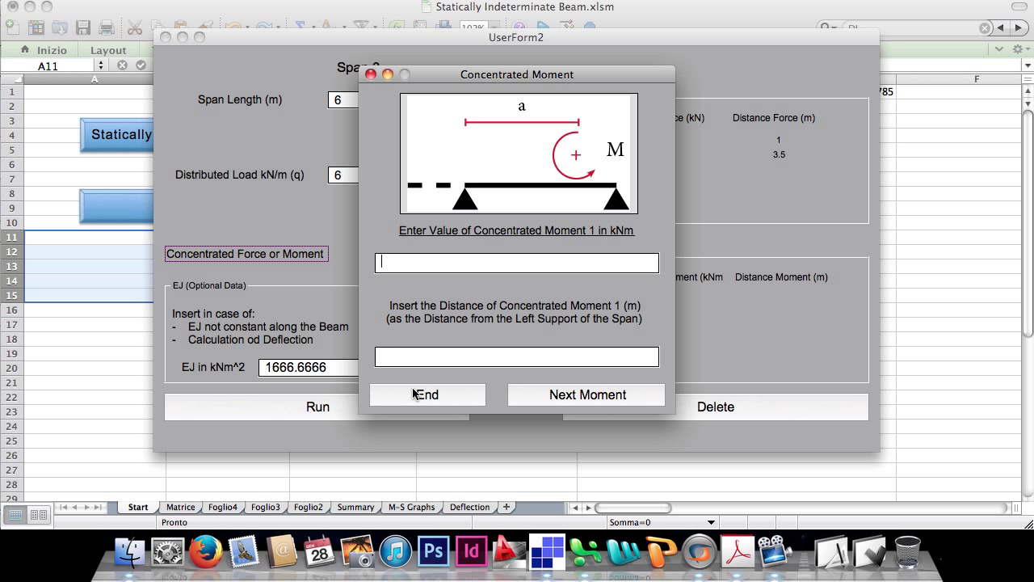
Add concentrated moments of -2.5 kNm at 2.5 m and 6 kNm at 6 m to Span 3 and submit the span data.
{"action": "type", "text": "-2.5"}
{"action": "type", "text": "2.5"}
{"action": "key", "text": "Return"}
{"action": "type", "text": "66"}
{"action": "left_click", "coordinate": [409, 394]}
{"action": "left_click", "coordinate": [389, 397]}
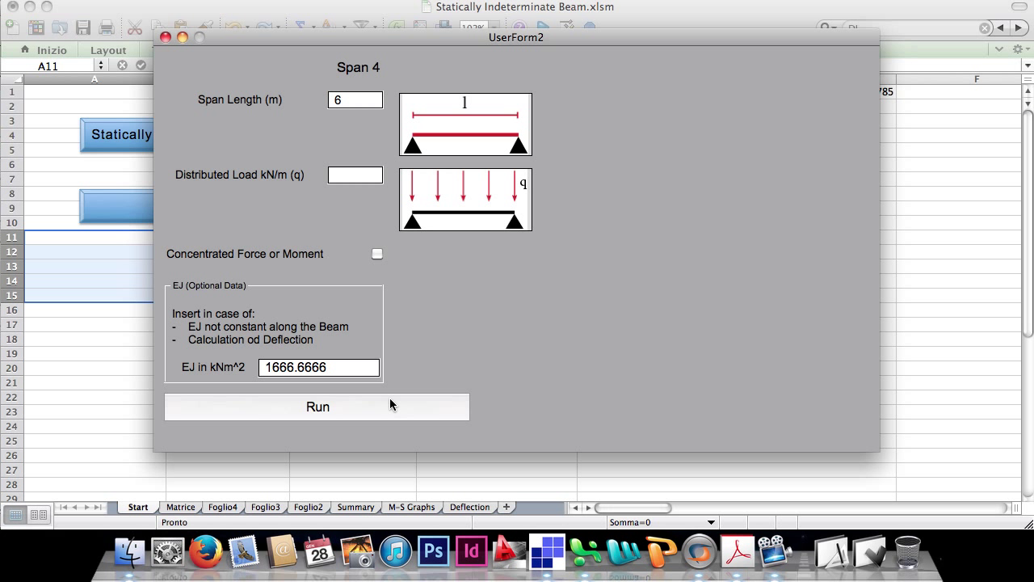
Set Span 4's length to 7 m and add concentrated forces of 2 kN at 2 m and 6.5 kN at 6.5 m.
{"action": "key", "text": "BackSpace"}
{"action": "type", "text": "7"}
{"action": "left_click", "coordinate": [376, 255]}
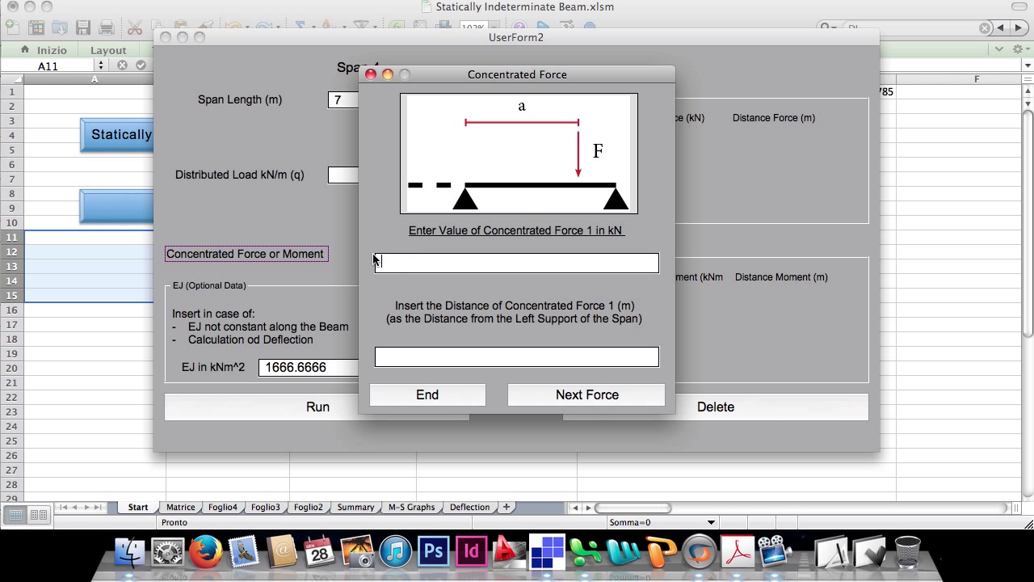
{"action": "type", "text": "2"}
{"action": "key", "text": "Tab"}
{"action": "type", "text": "2"}
{"action": "key", "text": "Tab"}
{"action": "key", "text": "Return"}
{"action": "type", "text": "6.5"}
{"action": "key", "text": "Tab"}
{"action": "type", "text": "6.5"}
{"action": "left_click", "coordinate": [409, 396]}
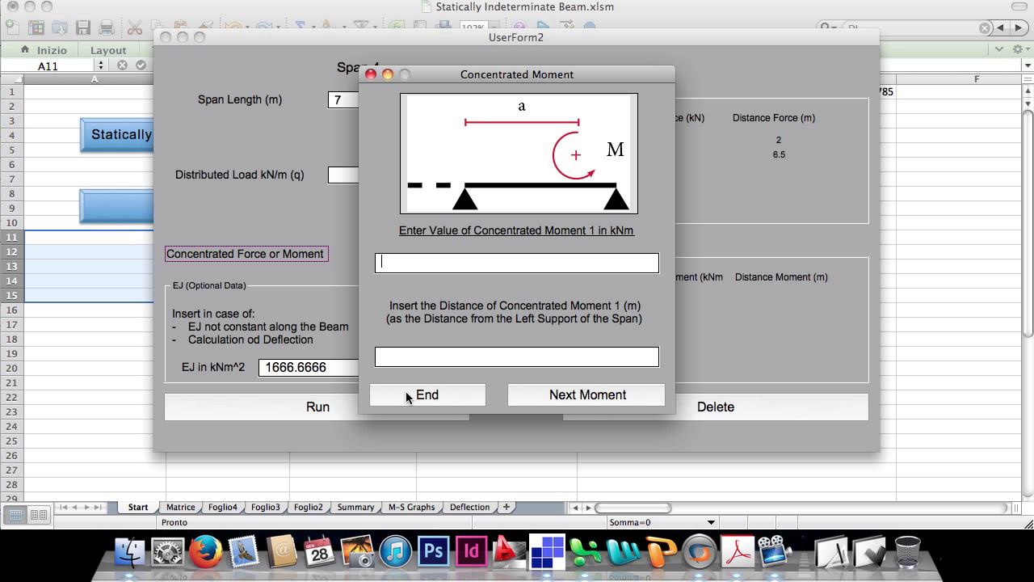
Add concentrated moments of 2.5 kNm at 2.5 m and -4 kNm at 4 m to Span 4 and run the calculation.
{"action": "type", "text": "2.5"}
{"action": "key", "text": "Tab"}
{"action": "type", "text": "2.6"}
{"action": "key", "text": "Tab"}
{"action": "key", "text": "Return"}
{"action": "type", "text": "-4"}
{"action": "key", "text": "Tab"}
{"action": "type", "text": "4"}
{"action": "left_click", "coordinate": [406, 399]}
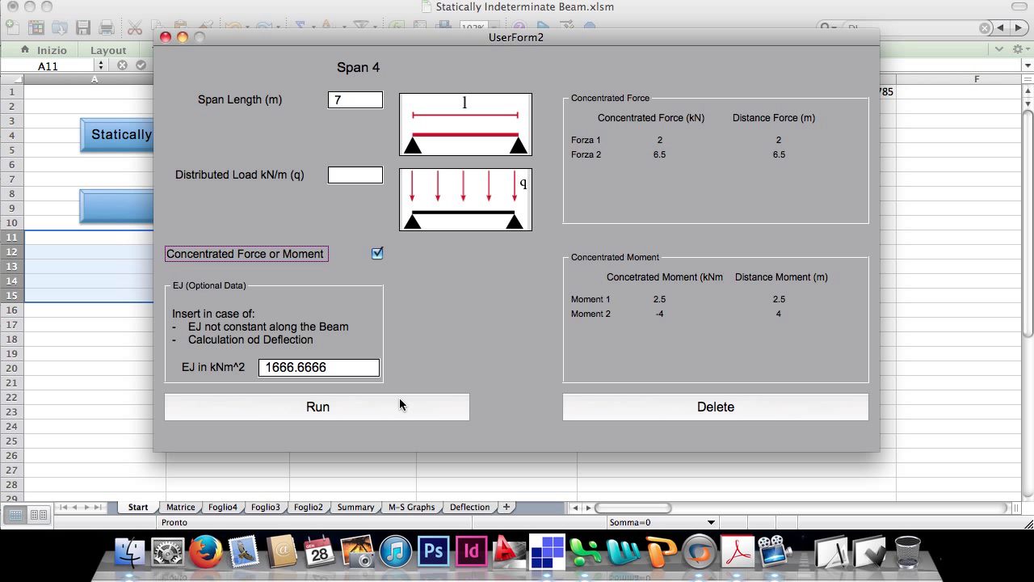
{"action": "left_click", "coordinate": [399, 398]}
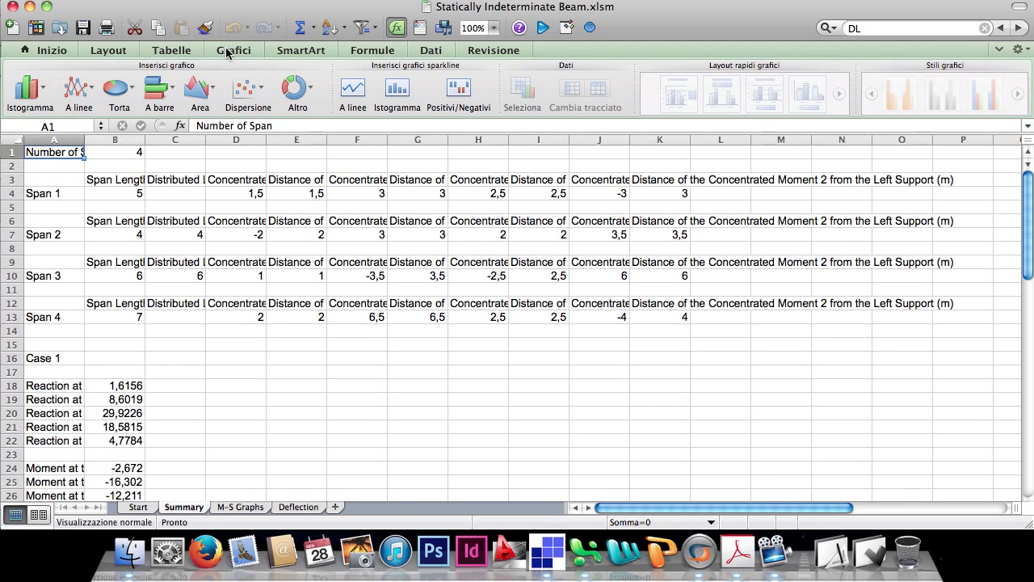
Collapse the ribbon and fit columns A, B, C, D and H of the Summary sheet to their contents.
{"action": "left_click", "coordinate": [227, 52]}
{"action": "double_click", "coordinate": [84, 79]}
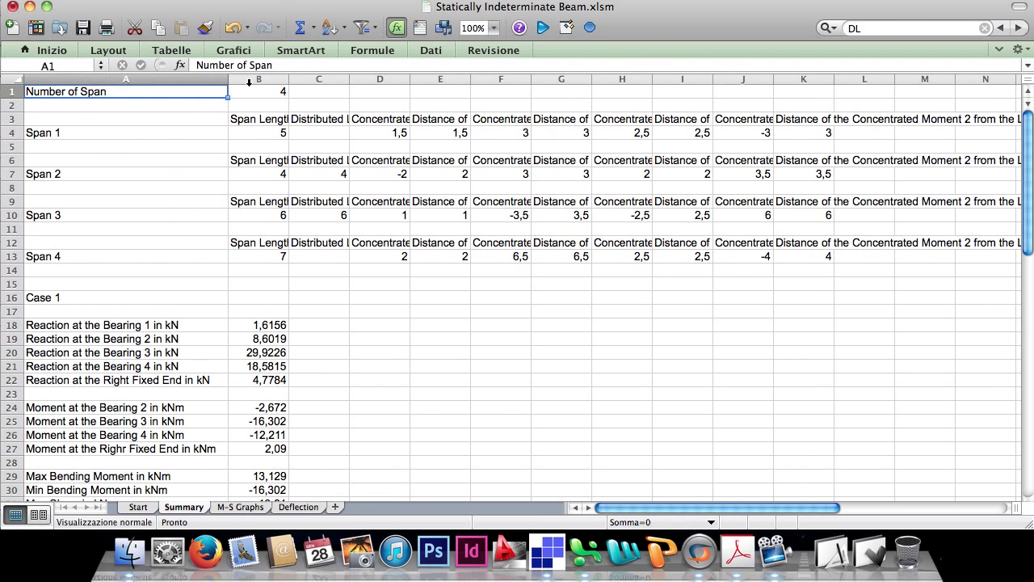
{"action": "double_click", "coordinate": [289, 79]}
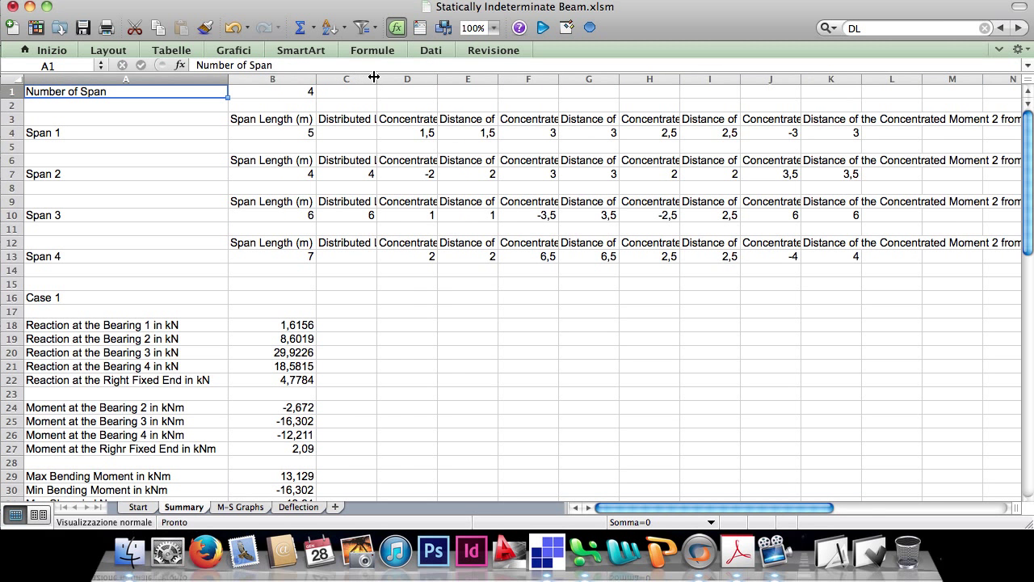
{"action": "double_click", "coordinate": [374, 76]}
{"action": "double_click", "coordinate": [501, 79]}
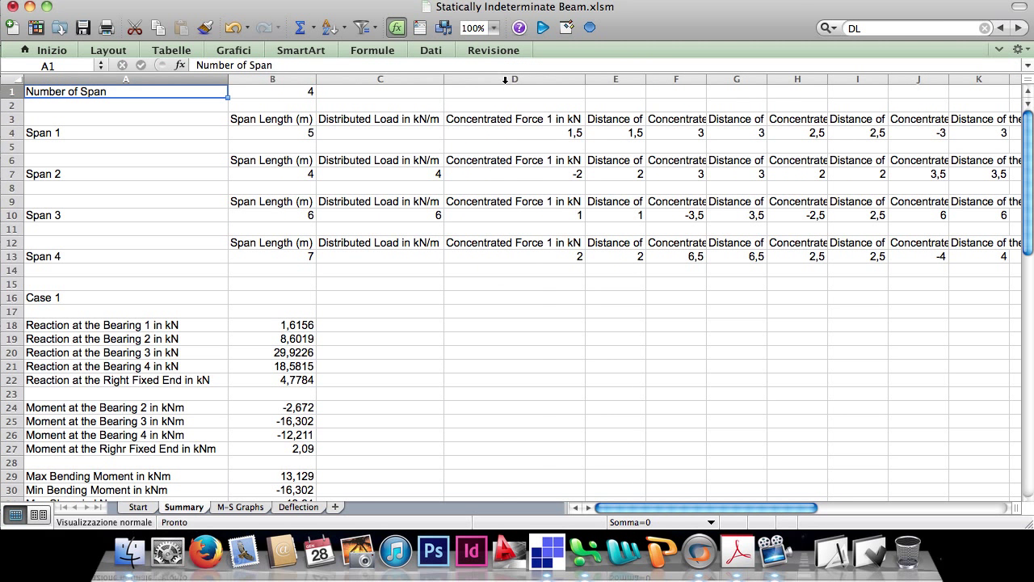
{"action": "double_click", "coordinate": [827, 79]}
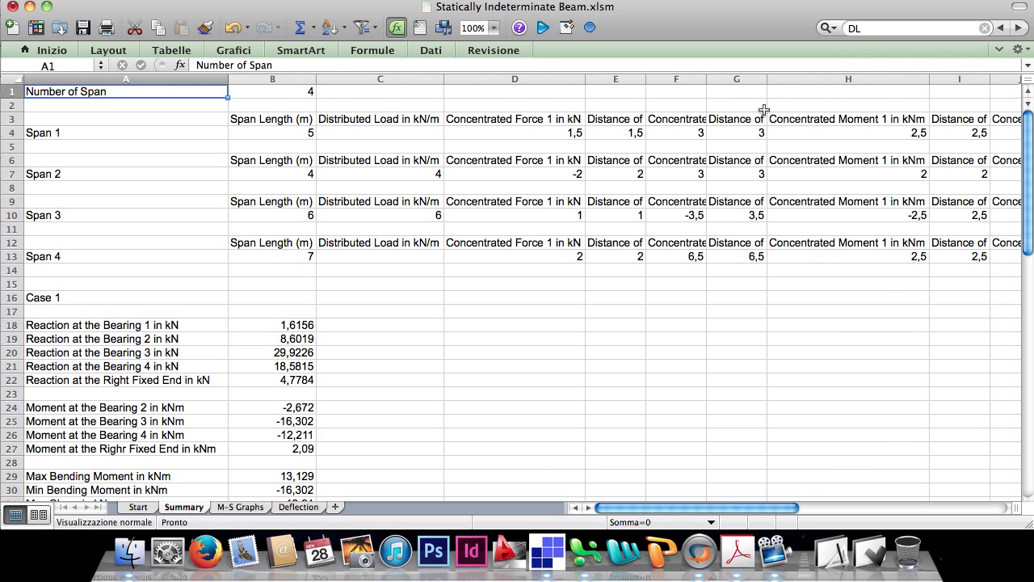
Review the Case 1 support reactions, support moments, and maximum and minimum moment, shear and deflection values on the Summary sheet.
{"action": "left_click_drag", "start_coordinate": [304, 380], "coordinate": [136, 325]}
{"action": "left_click_drag", "start_coordinate": [123, 408], "coordinate": [267, 446]}
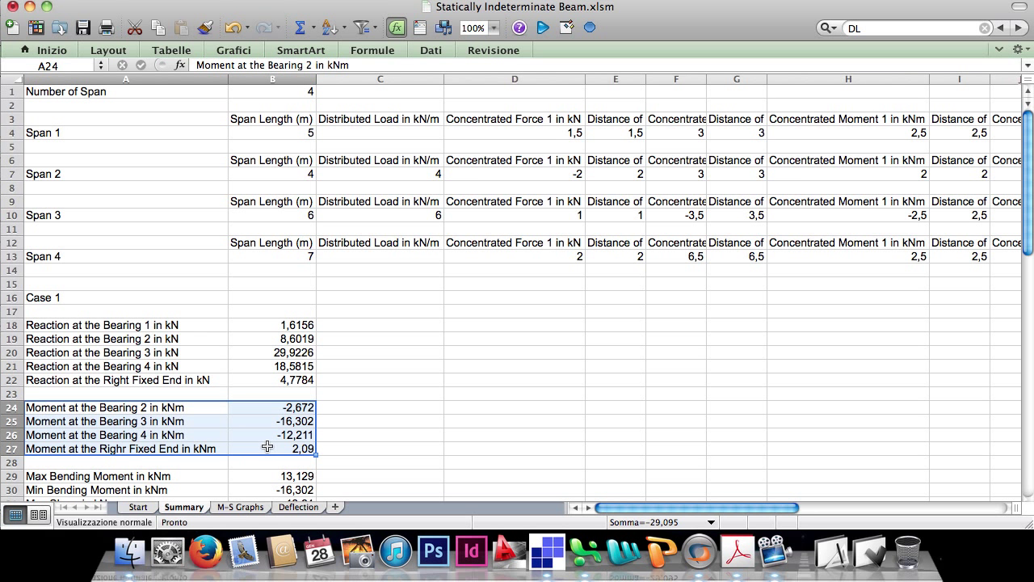
{"action": "scroll", "coordinate": [267, 446], "scroll_direction": "down", "scroll_amount": 5}
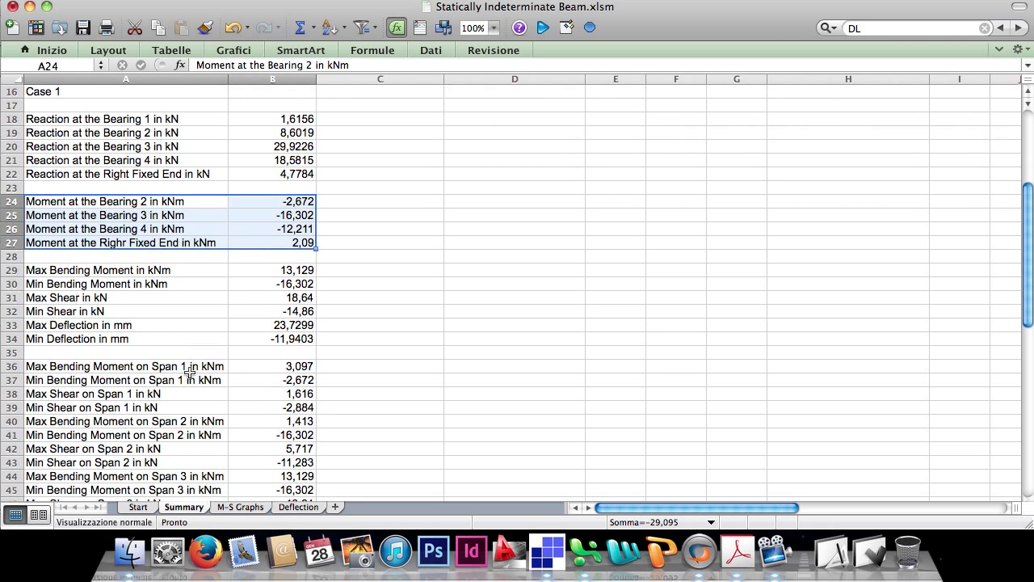
{"action": "left_click_drag", "start_coordinate": [83, 274], "coordinate": [258, 334]}
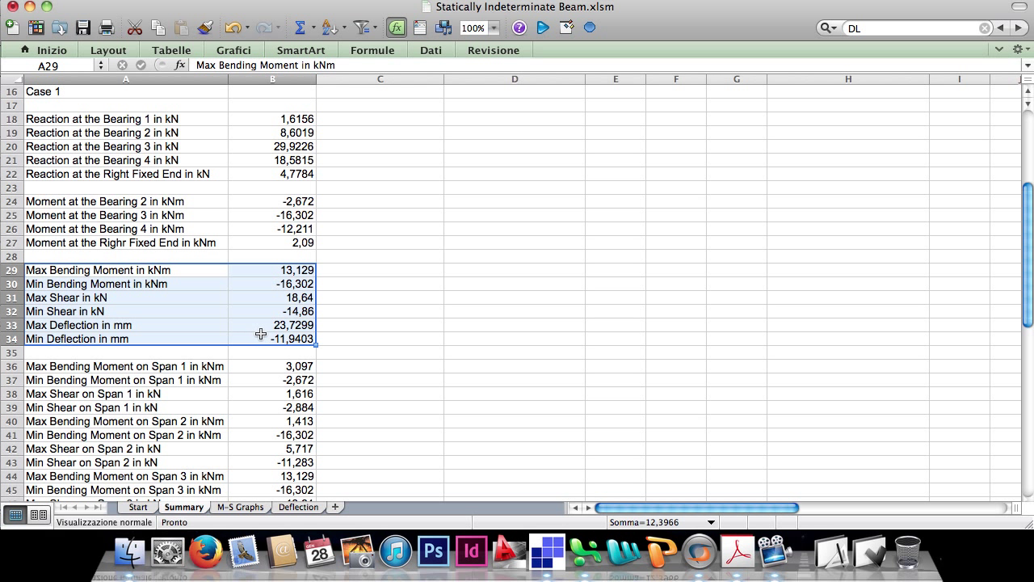
Bring up the Straus7 linear static results and narrow the Excel window so that both are side by side.
{"action": "left_click", "coordinate": [547, 552]}
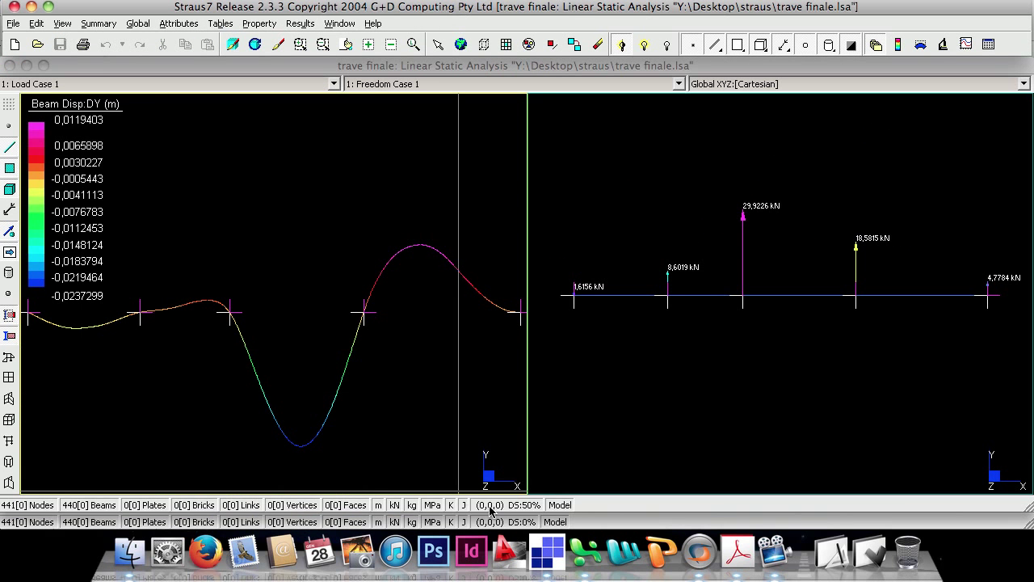
{"action": "left_click", "coordinate": [583, 551]}
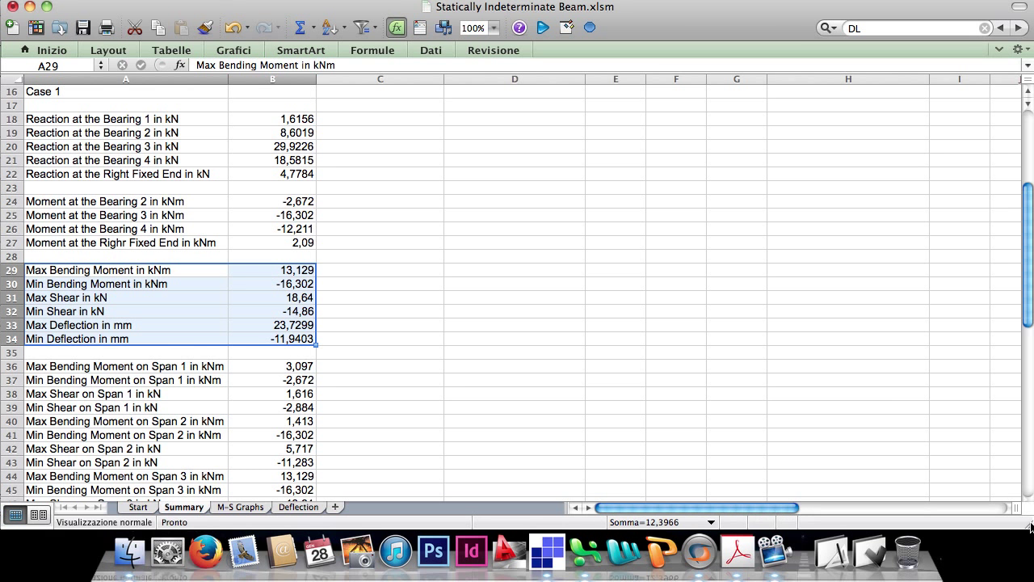
{"action": "left_click_drag", "start_coordinate": [1029, 525], "coordinate": [538, 523]}
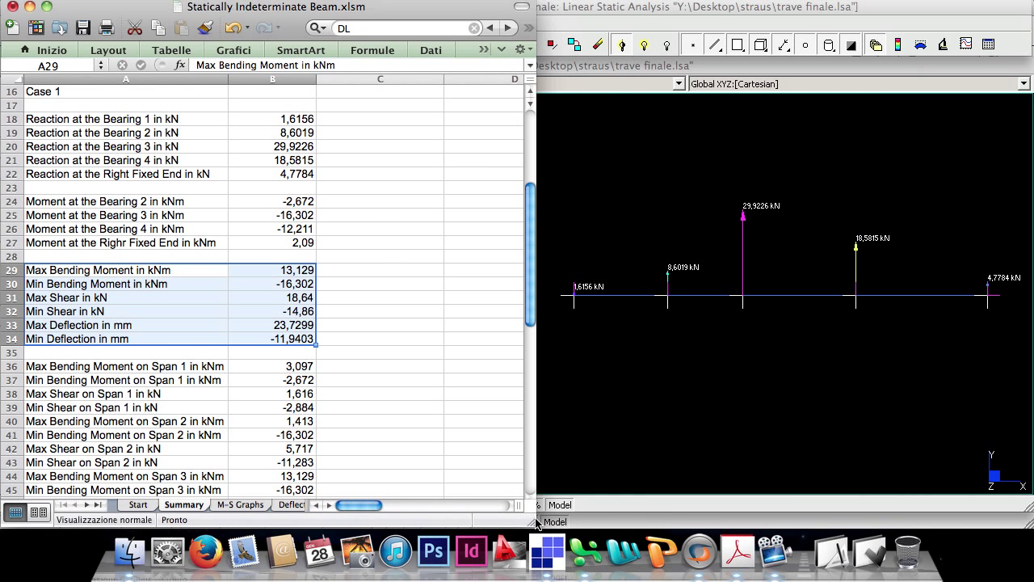
Compare the reactions at Bearings 1 to 4 and the right fixed end on the Summary sheet with the Straus7 reactions.
{"action": "left_click", "coordinate": [277, 120]}
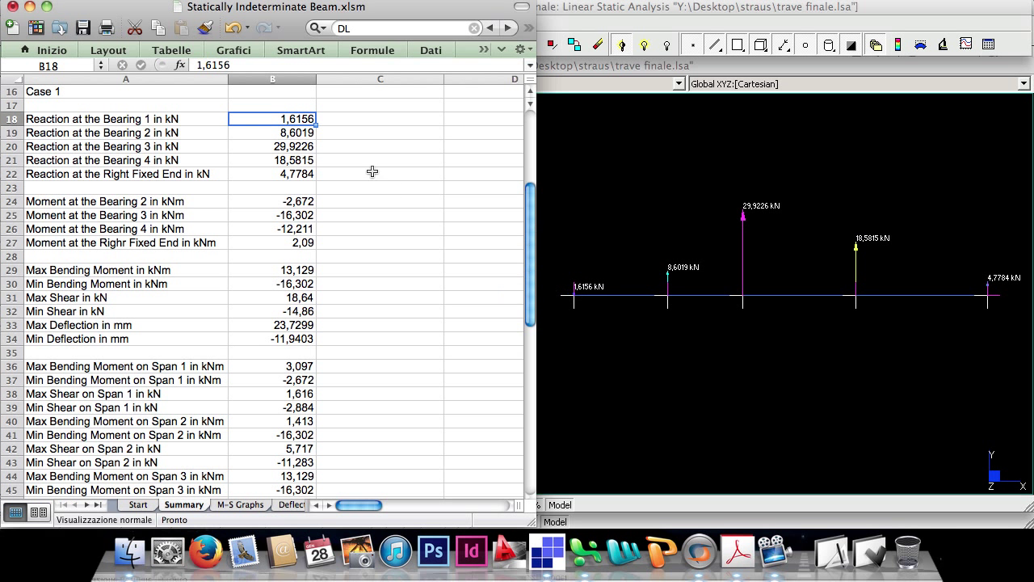
{"action": "left_click", "coordinate": [311, 136]}
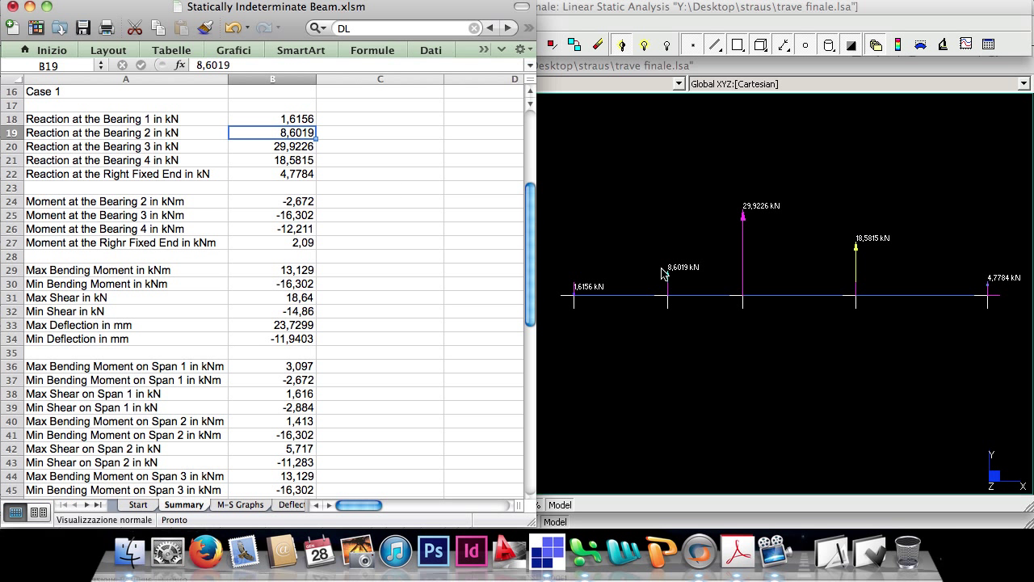
{"action": "left_click", "coordinate": [300, 148]}
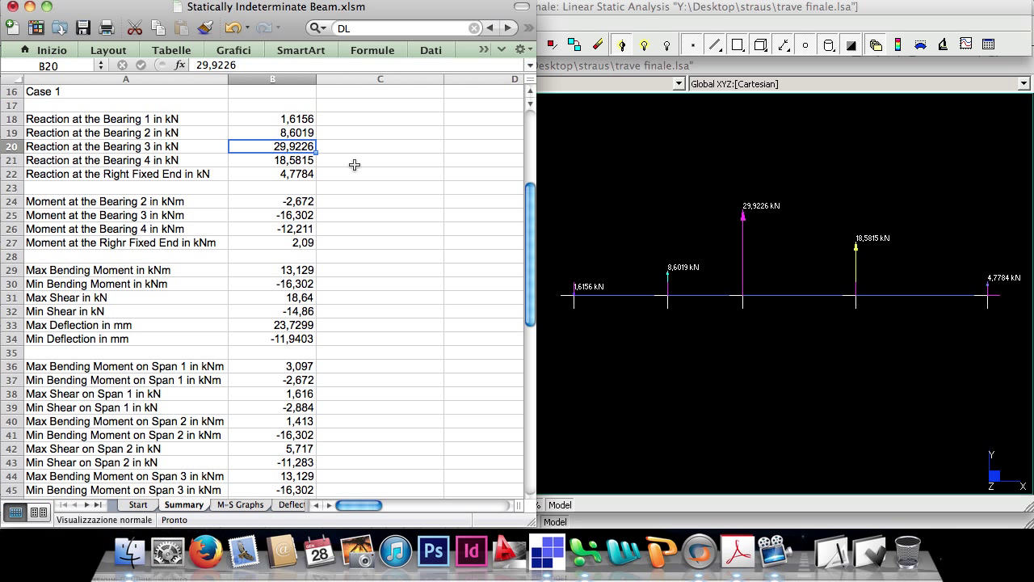
{"action": "left_click", "coordinate": [301, 159]}
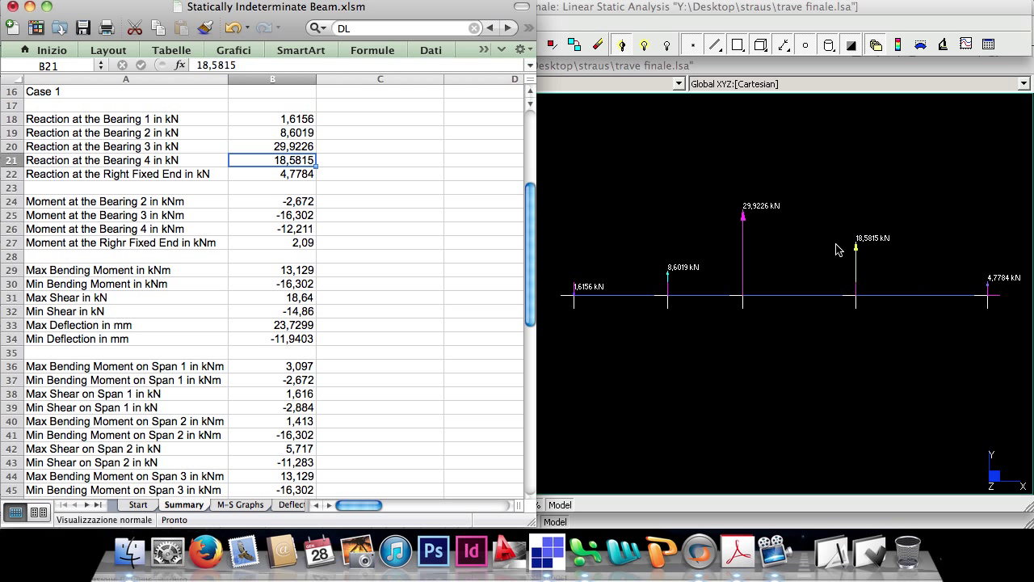
{"action": "left_click", "coordinate": [288, 172]}
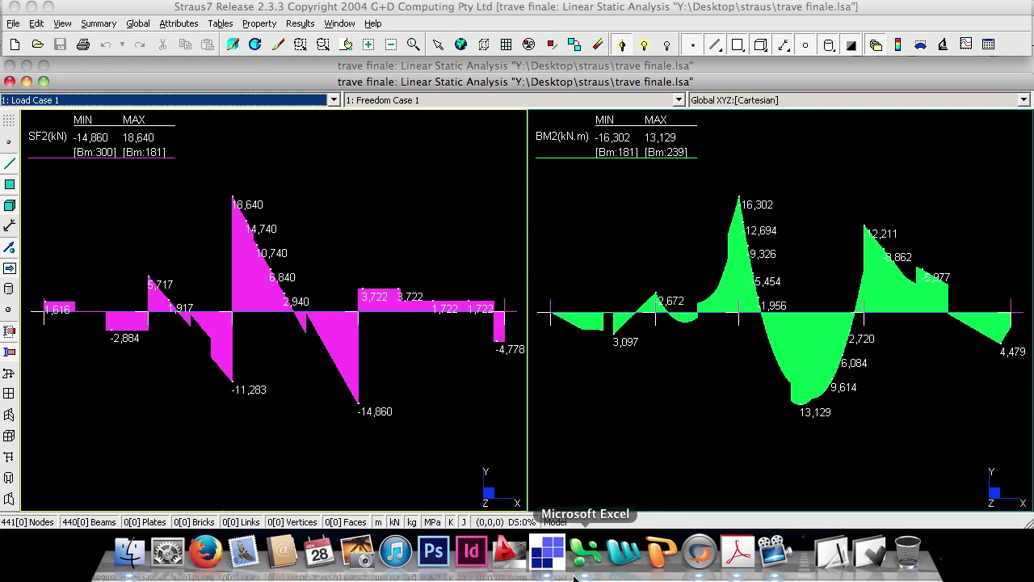
Compare the maximum and minimum bending moments and the moments at Bearings 2, 3 and 4 with the Straus7 bending moment diagram.
{"action": "left_click", "coordinate": [573, 577]}
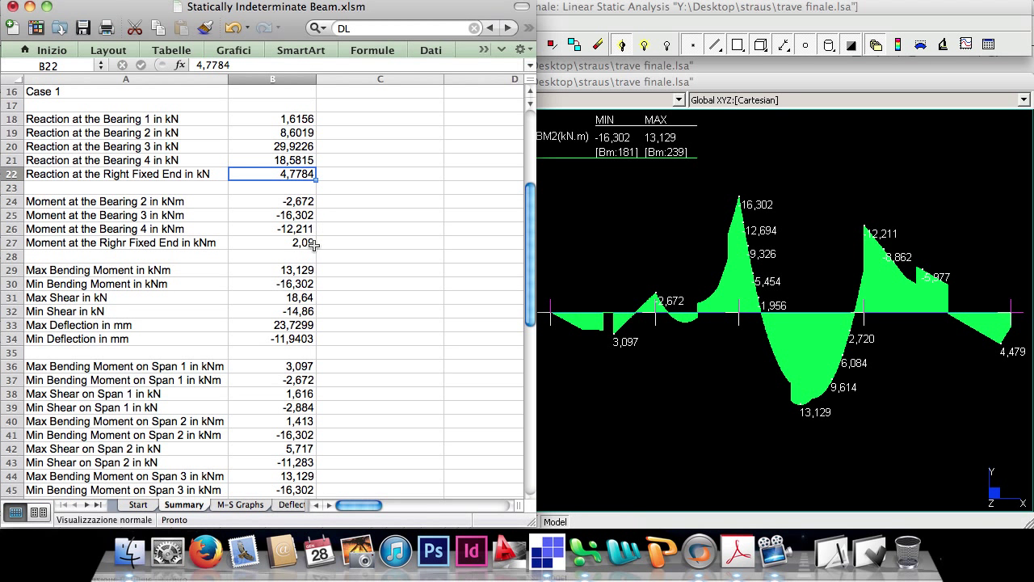
{"action": "left_click", "coordinate": [300, 270]}
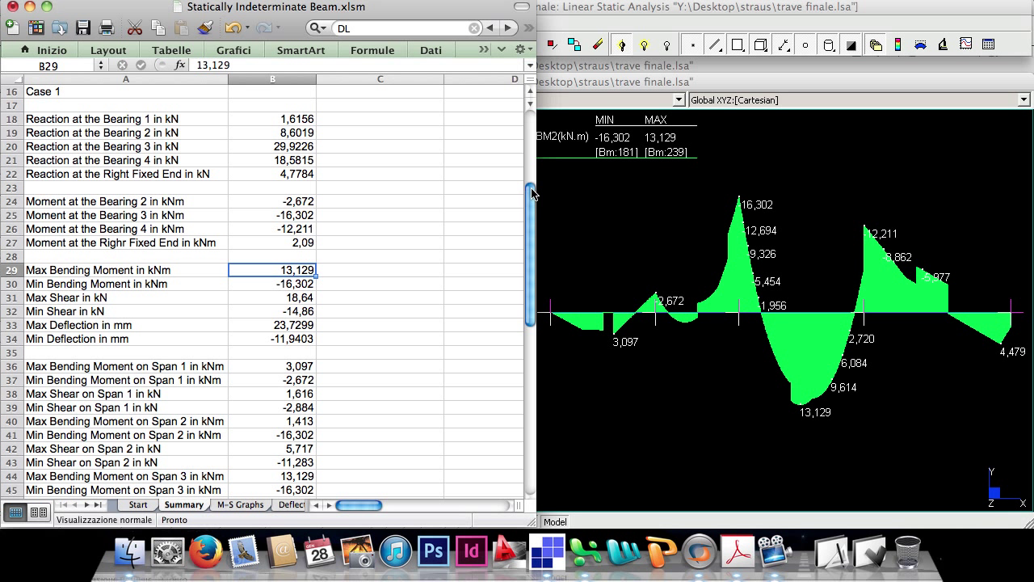
{"action": "left_click", "coordinate": [304, 284]}
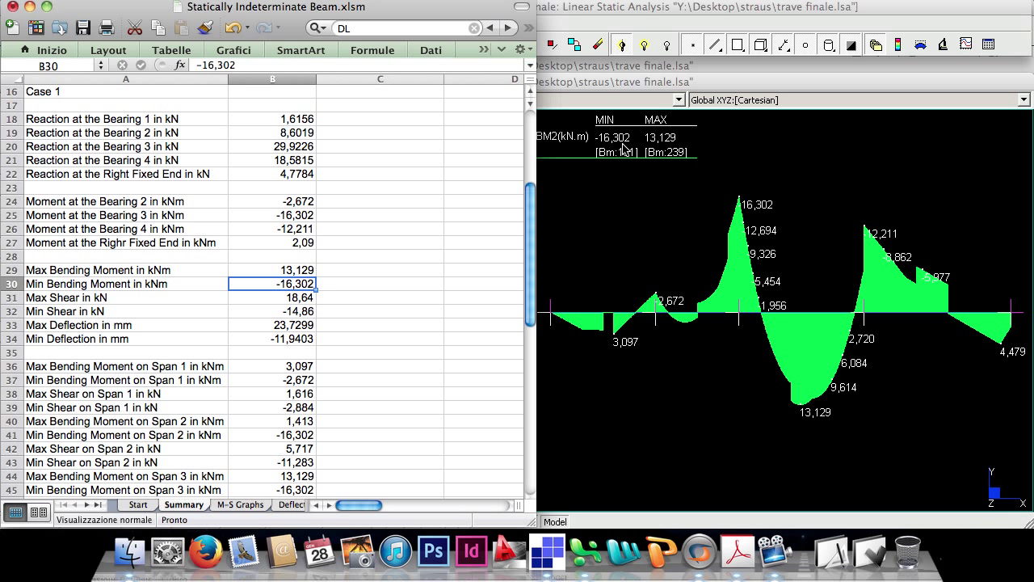
{"action": "left_click", "coordinate": [294, 203]}
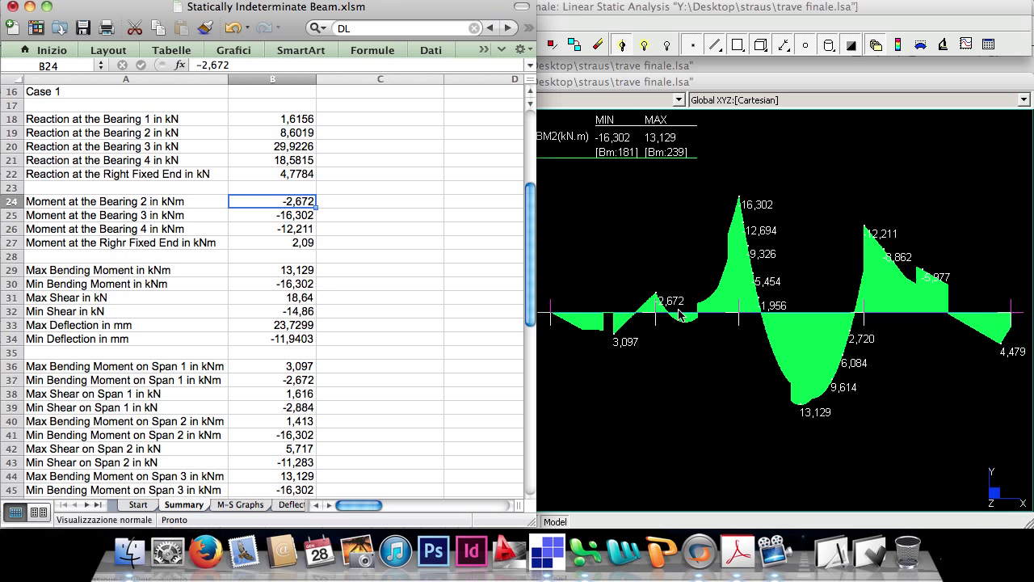
{"action": "left_click", "coordinate": [301, 216]}
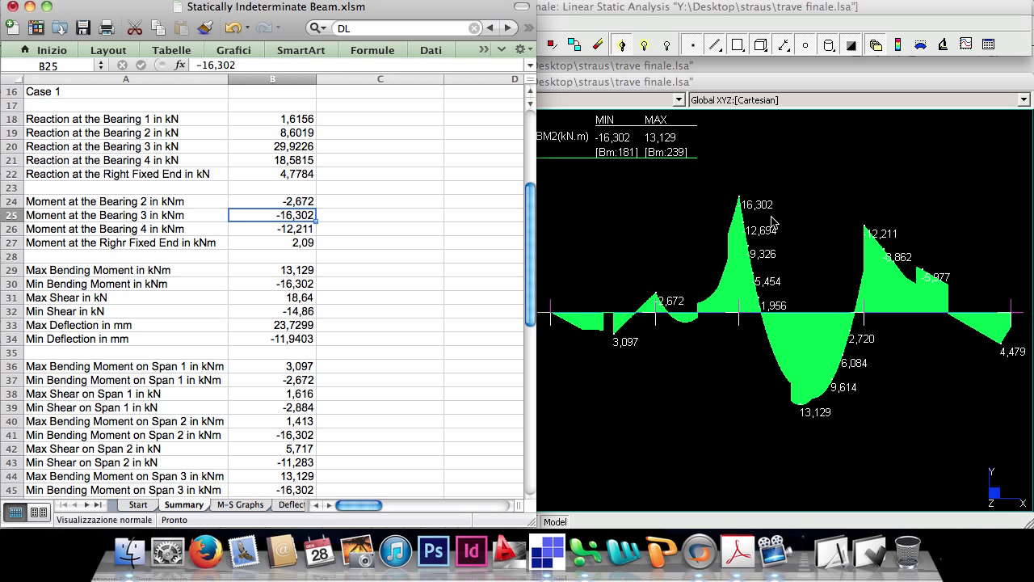
{"action": "left_click", "coordinate": [311, 230]}
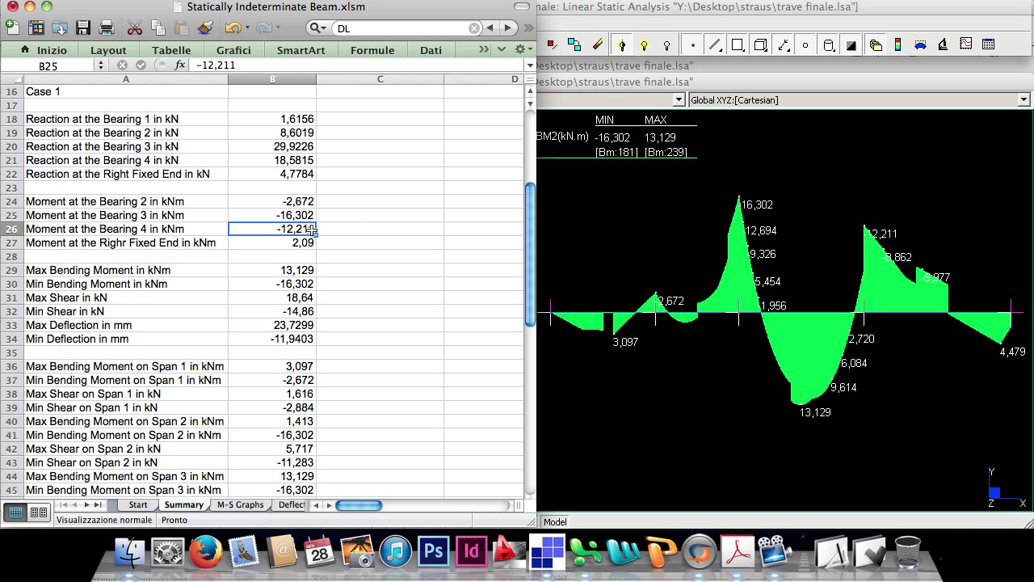
Check the Summary sheet's right fixed end moment against a close-up of that end in the Straus7 bending moment diagram, and restore the full diagram.
{"action": "left_click", "coordinate": [905, 244]}
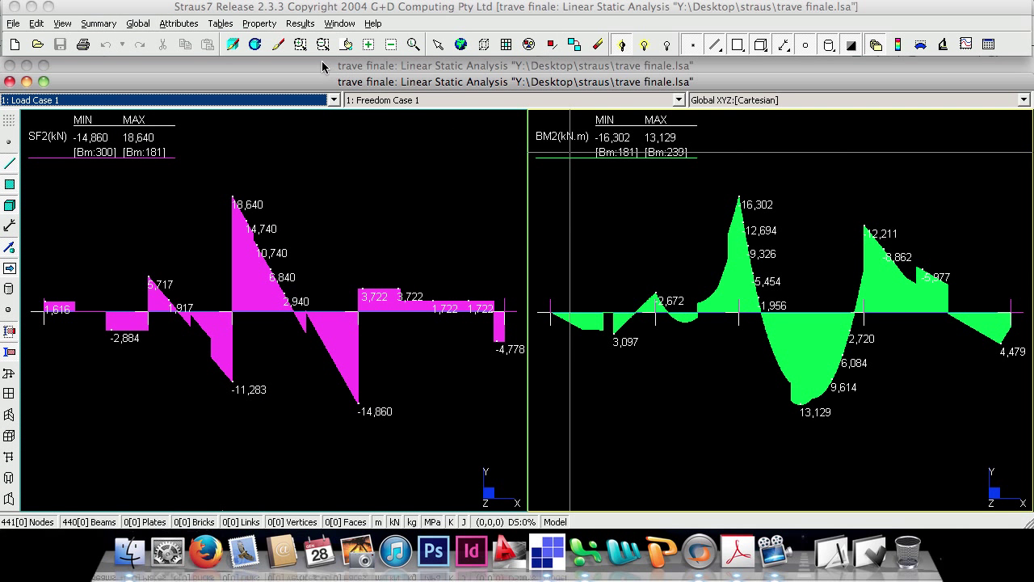
{"action": "left_click", "coordinate": [299, 44]}
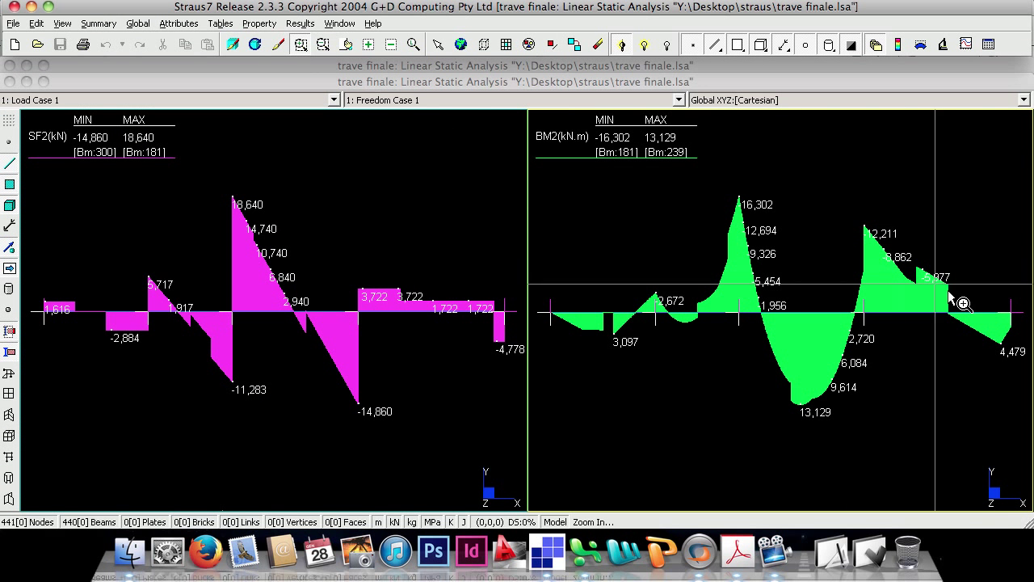
{"action": "left_click", "coordinate": [1008, 323]}
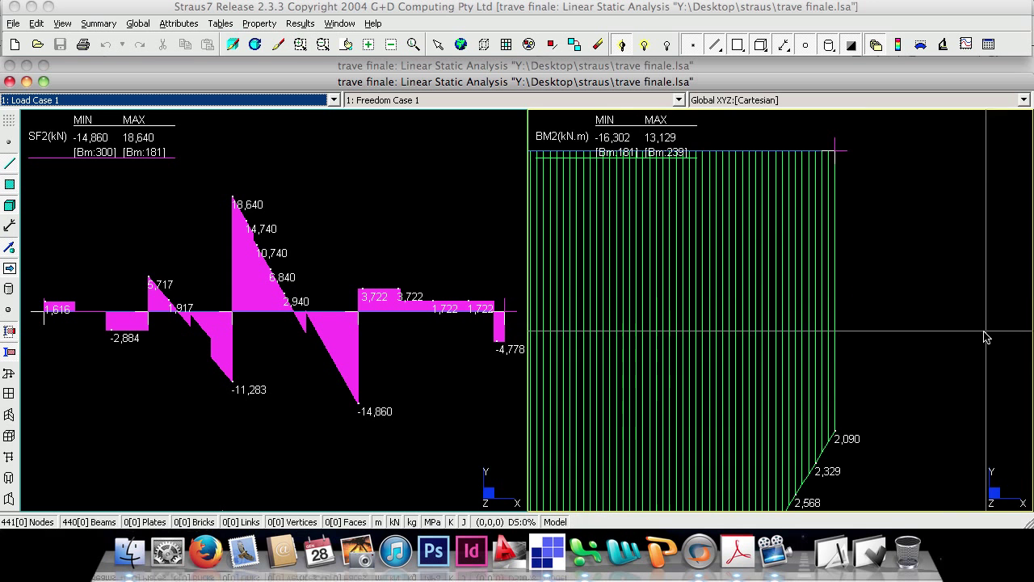
{"action": "left_click", "coordinate": [580, 549]}
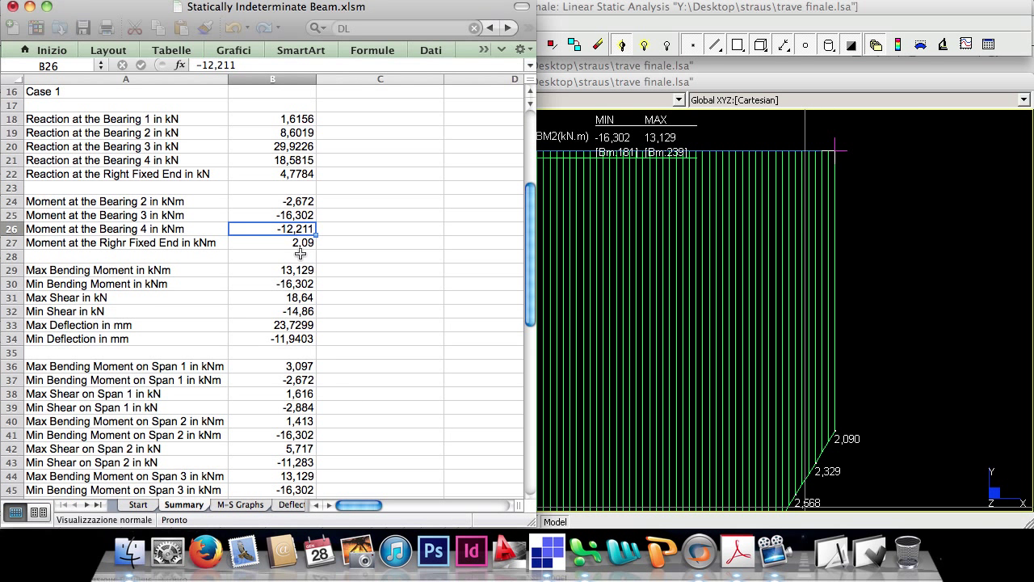
{"action": "left_click", "coordinate": [299, 244]}
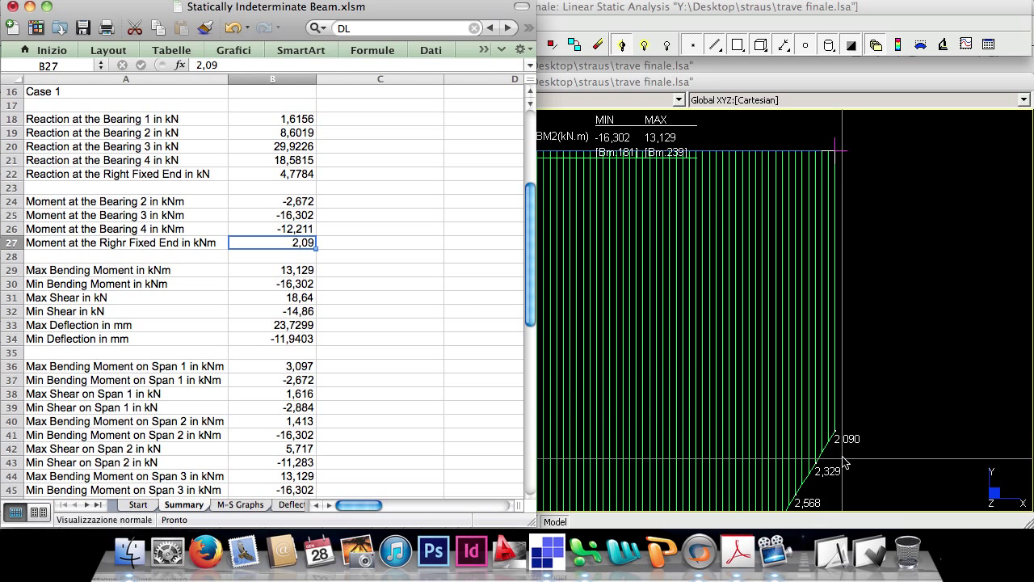
{"action": "left_click", "coordinate": [882, 420]}
{"action": "left_click", "coordinate": [225, 44]}
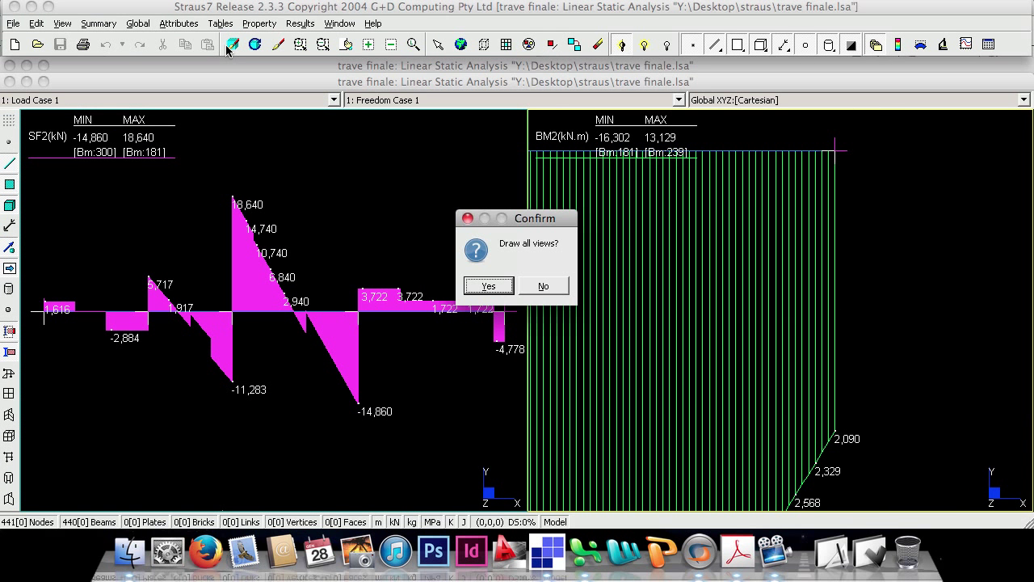
{"action": "key", "text": "Return"}
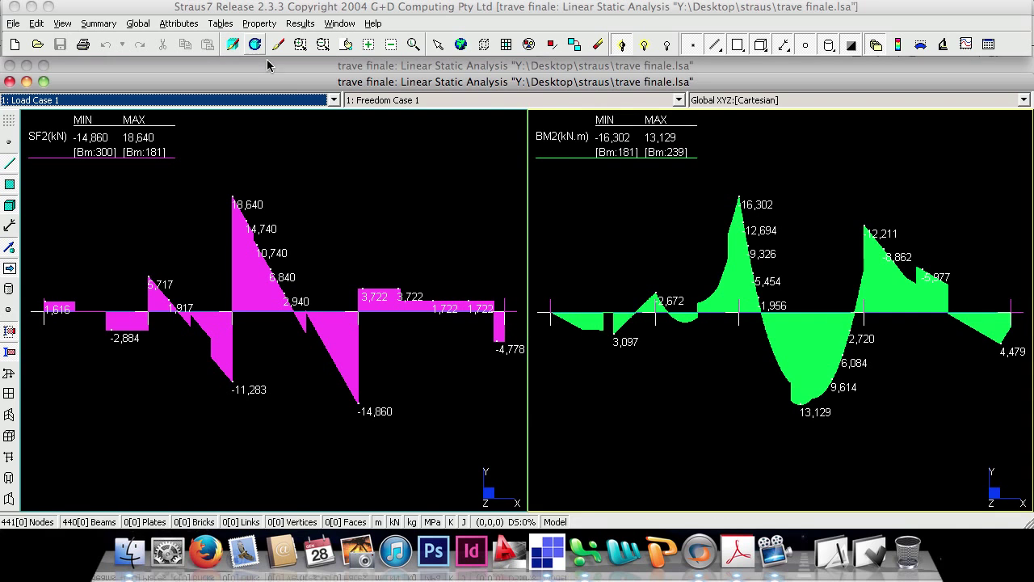
Reposition the Bending Moment Diagram Case 1 chart on the M-S Graphs sheet to compare it with the Straus7 diagram, and delete the chart.
{"action": "left_click", "coordinate": [588, 554]}
{"action": "left_click", "coordinate": [240, 504]}
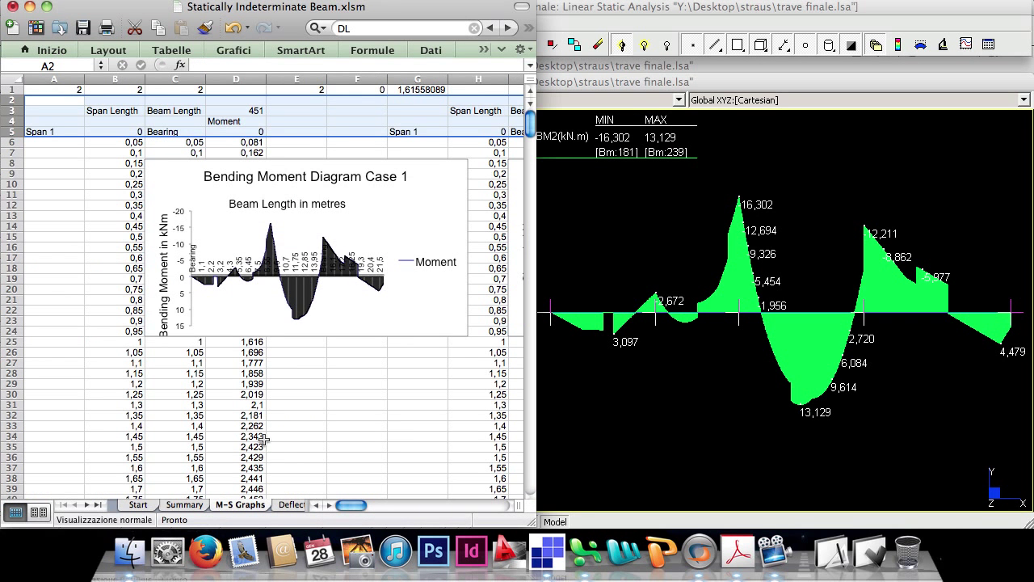
{"action": "scroll", "coordinate": [264, 439], "scroll_direction": "up", "scroll_amount": 5}
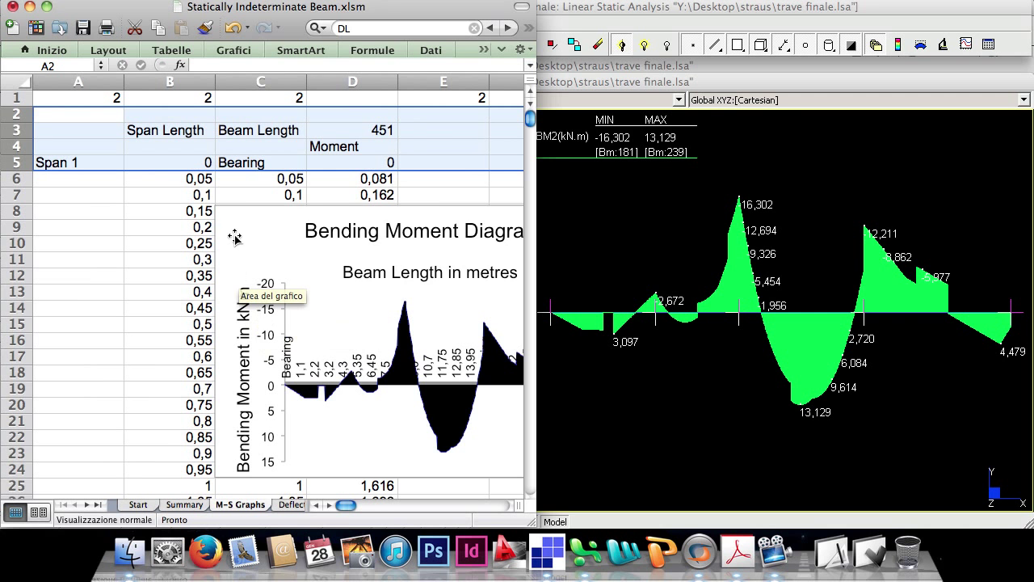
{"action": "left_click_drag", "start_coordinate": [233, 233], "coordinate": [88, 199]}
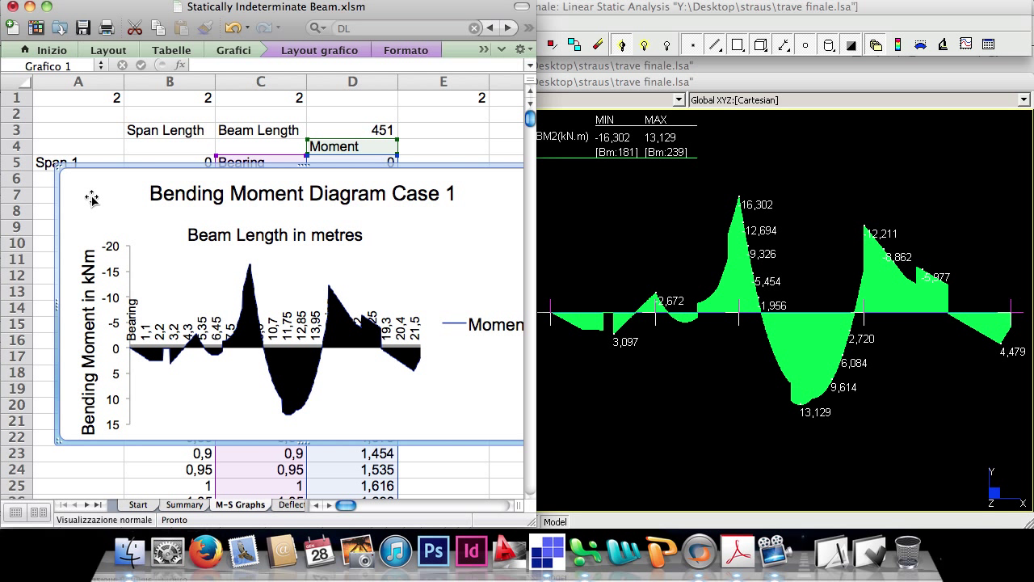
{"action": "key", "text": "Delete"}
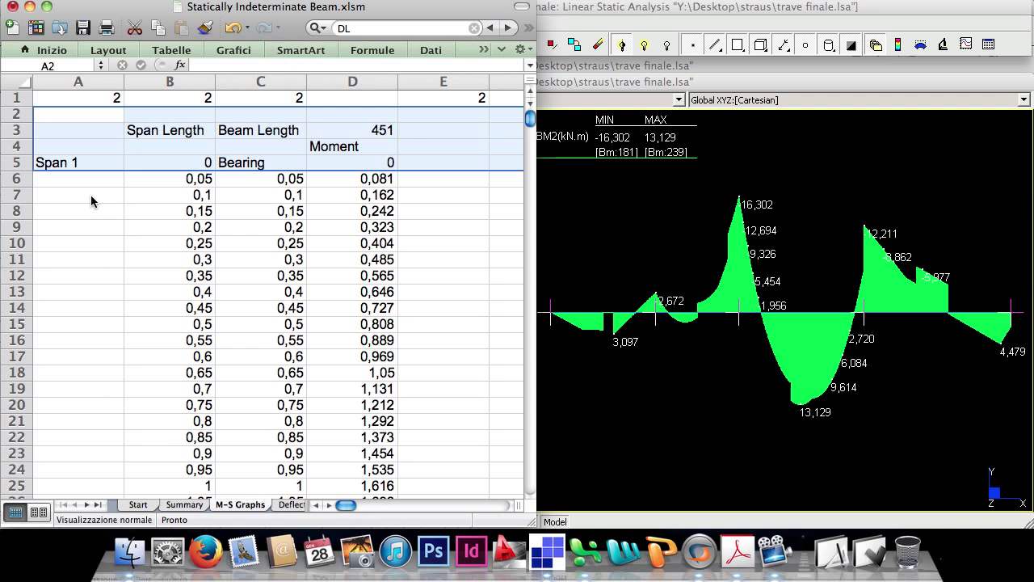
Place the Excel window beside the Straus7 shear diagram and compare the Summary sheet's maximum and minimum shear with it.
{"action": "left_click", "coordinate": [184, 504]}
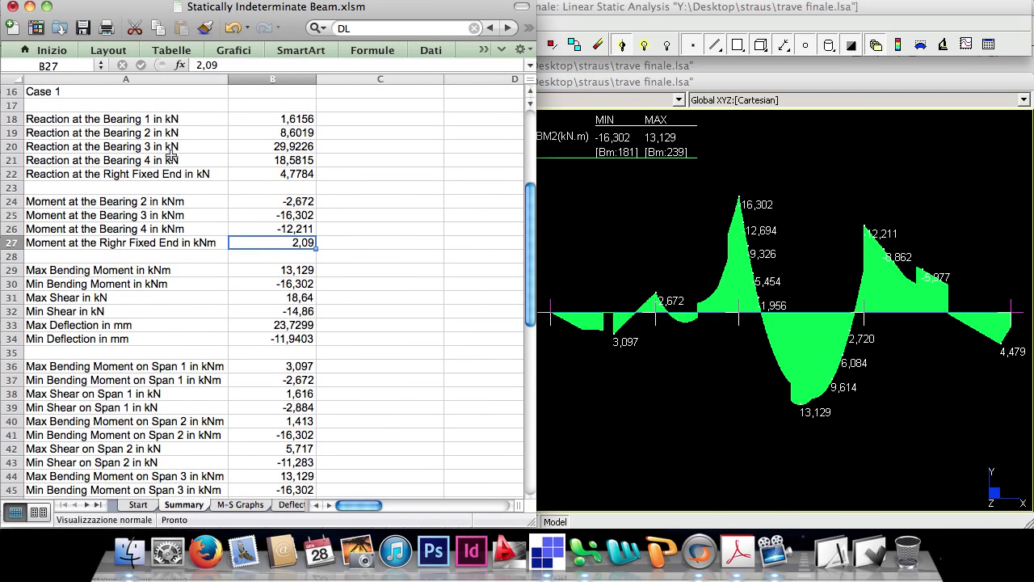
{"action": "left_click_drag", "start_coordinate": [122, 11], "coordinate": [646, 11]}
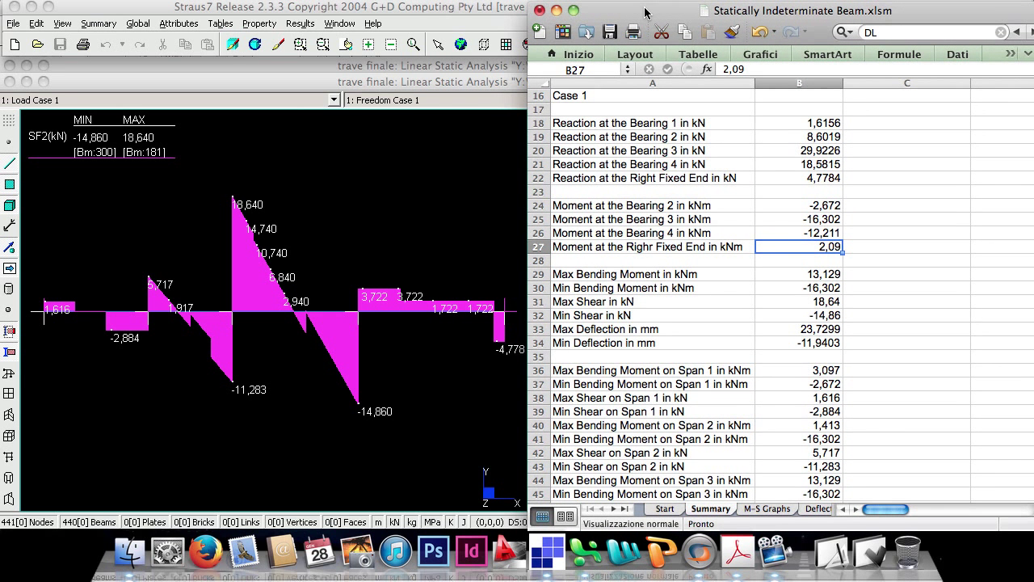
{"action": "left_click", "coordinate": [822, 303]}
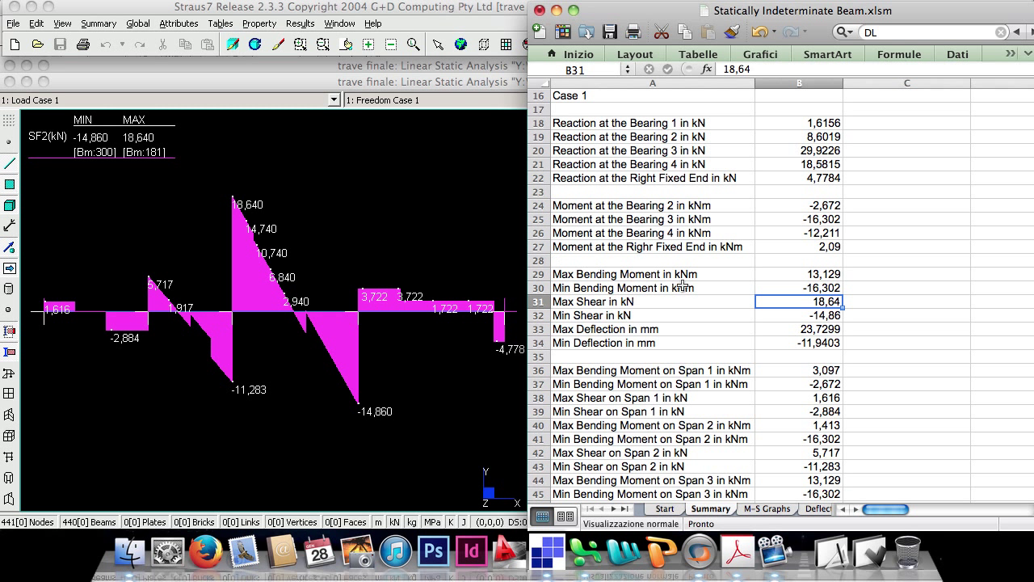
{"action": "left_click", "coordinate": [803, 315]}
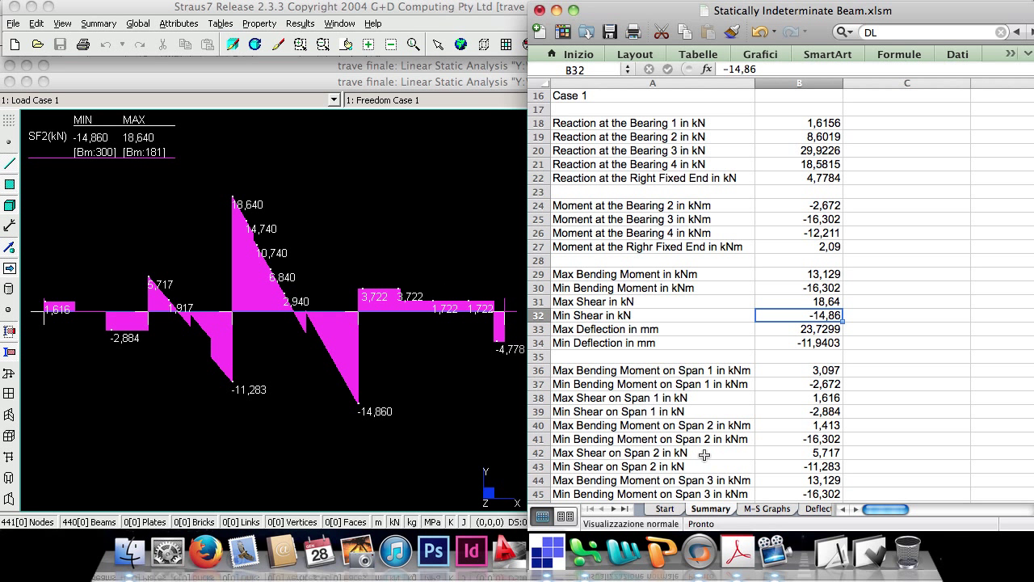
Reposition the Shear Diagram Case 1 chart on the M-S Graphs sheet to compare it with the Straus7 diagram, and delete the chart.
{"action": "left_click", "coordinate": [764, 509]}
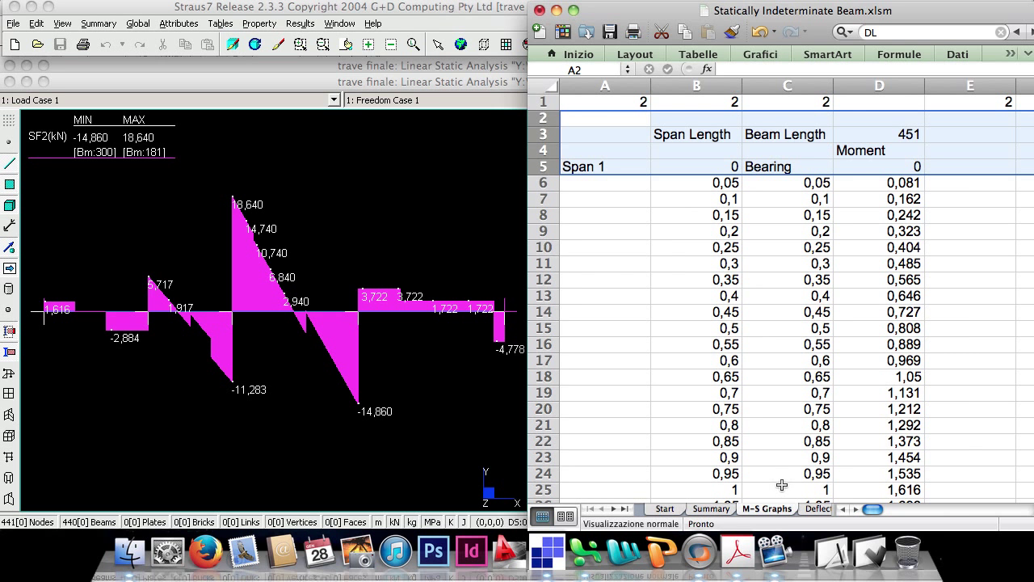
{"action": "left_click_drag", "start_coordinate": [872, 509], "coordinate": [892, 510]}
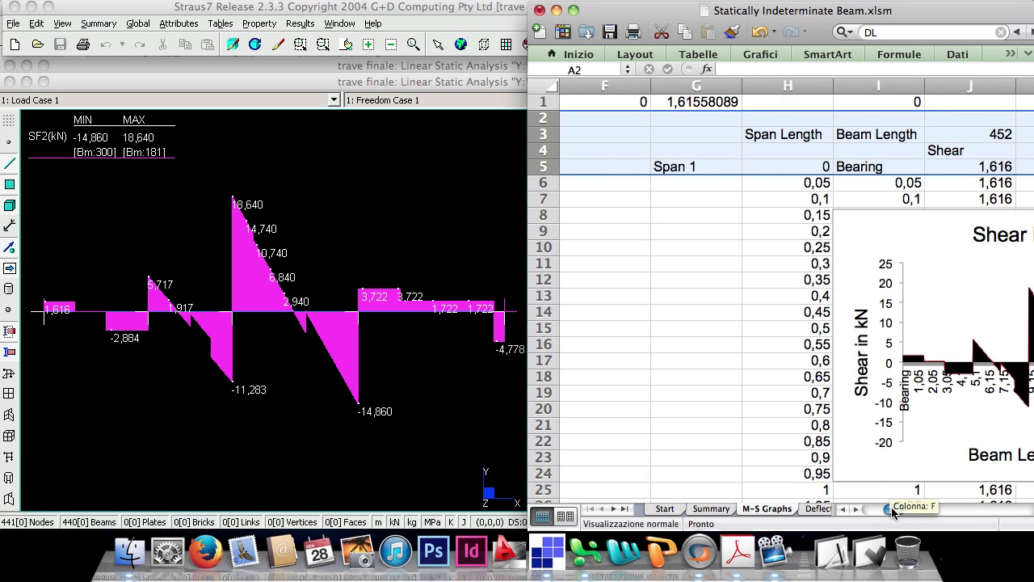
{"action": "left_click", "coordinate": [803, 84]}
{"action": "left_click_drag", "start_coordinate": [857, 216], "coordinate": [600, 178]}
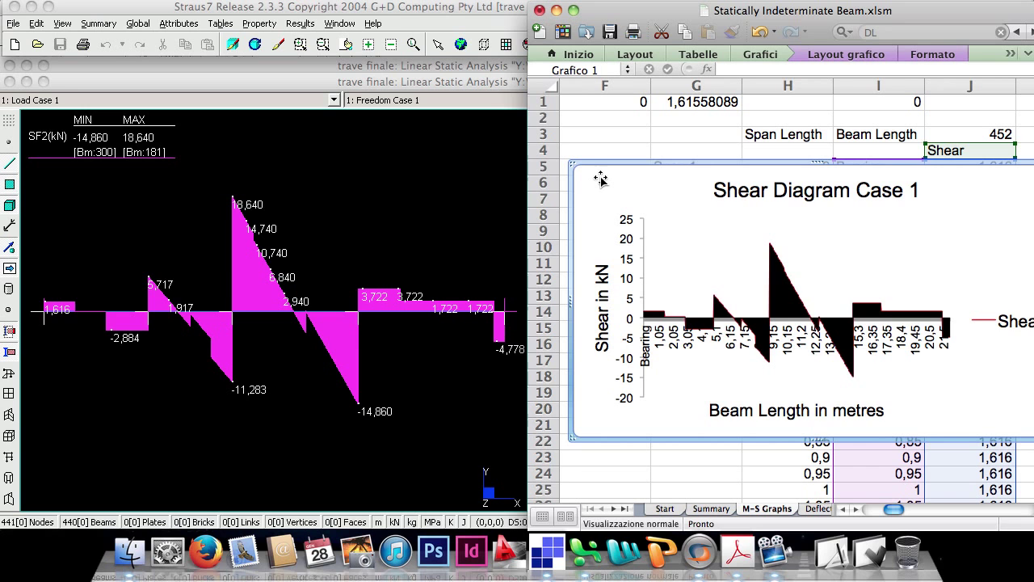
{"action": "key", "text": "Delete"}
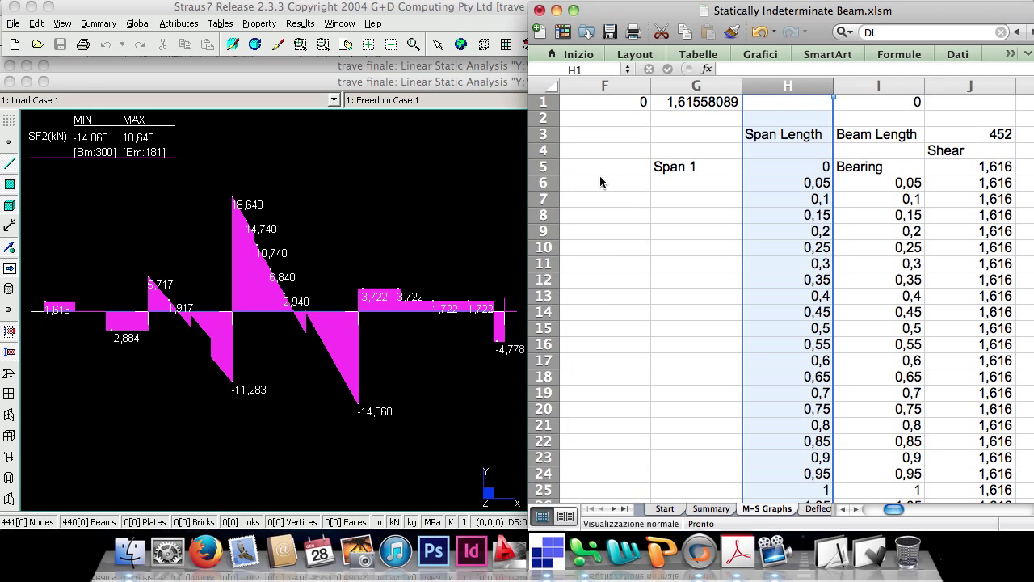
Examine the paired rows at 3 m in the shear and bending moment tables of the M-S Graphs sheet.
{"action": "scroll", "coordinate": [722, 238], "scroll_direction": "down", "scroll_amount": 15}
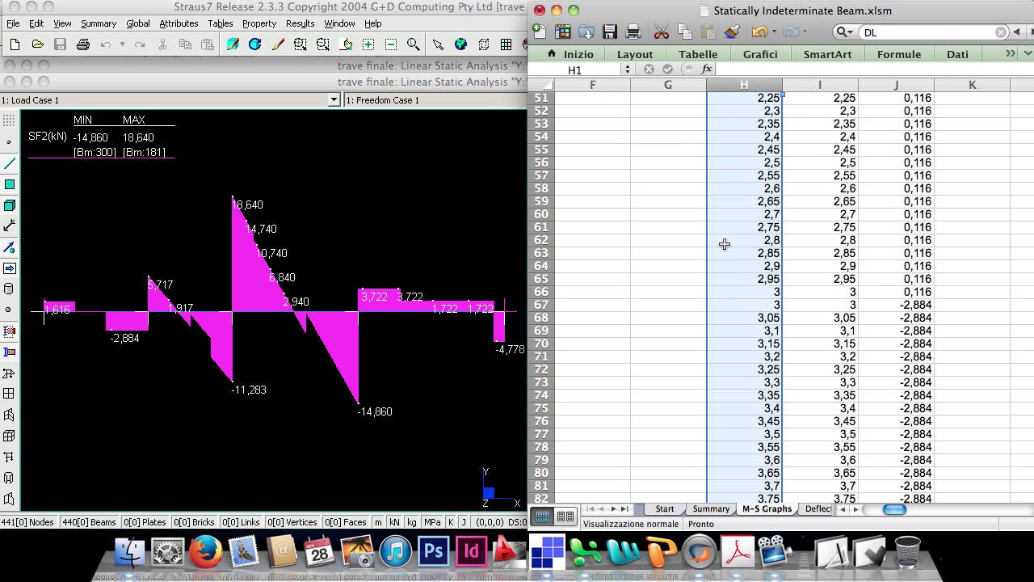
{"action": "left_click_drag", "start_coordinate": [743, 291], "coordinate": [914, 304]}
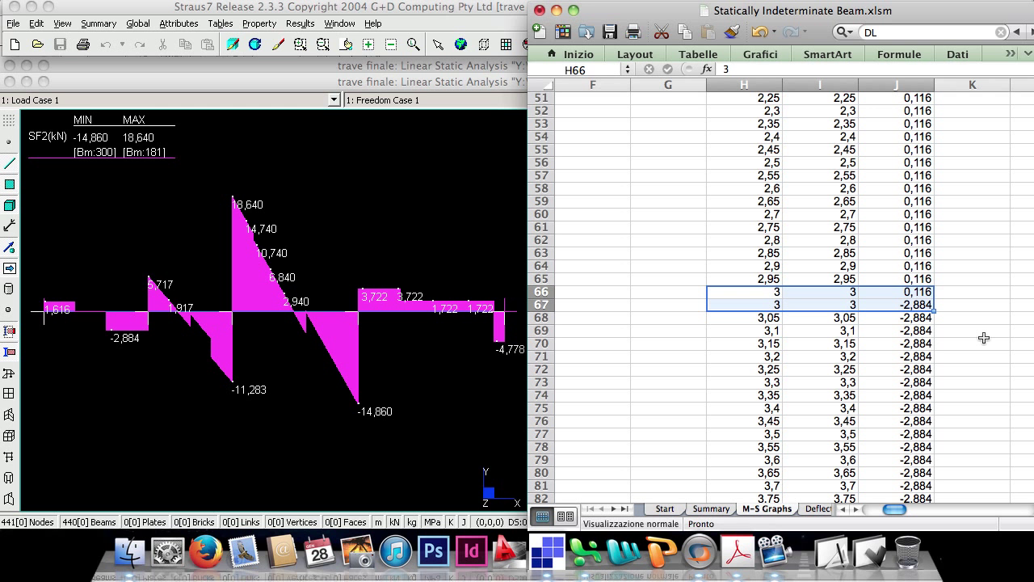
{"action": "left_click_drag", "start_coordinate": [894, 509], "coordinate": [875, 509]}
{"action": "left_click", "coordinate": [661, 294]}
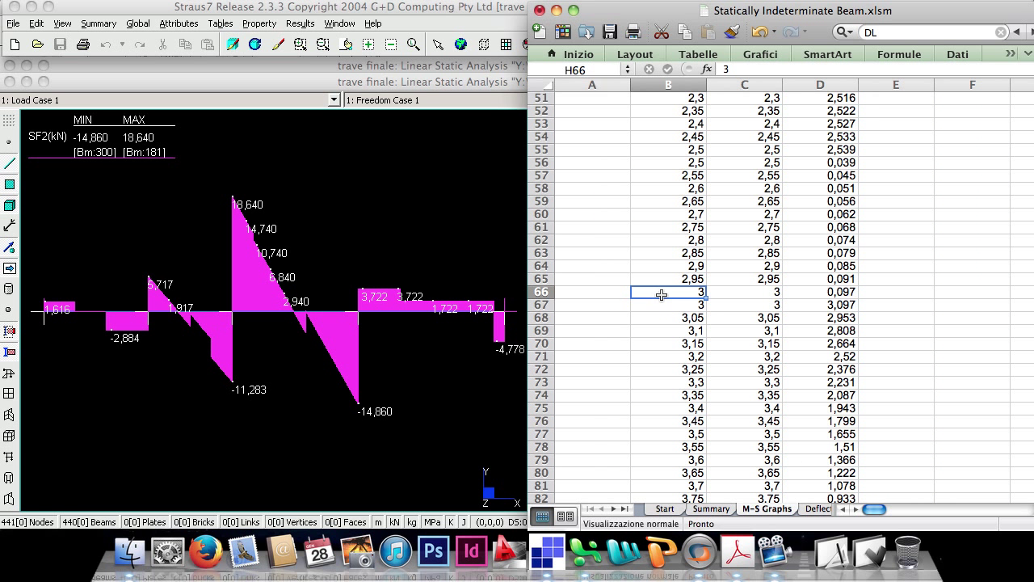
{"action": "left_click_drag", "start_coordinate": [662, 294], "coordinate": [827, 301]}
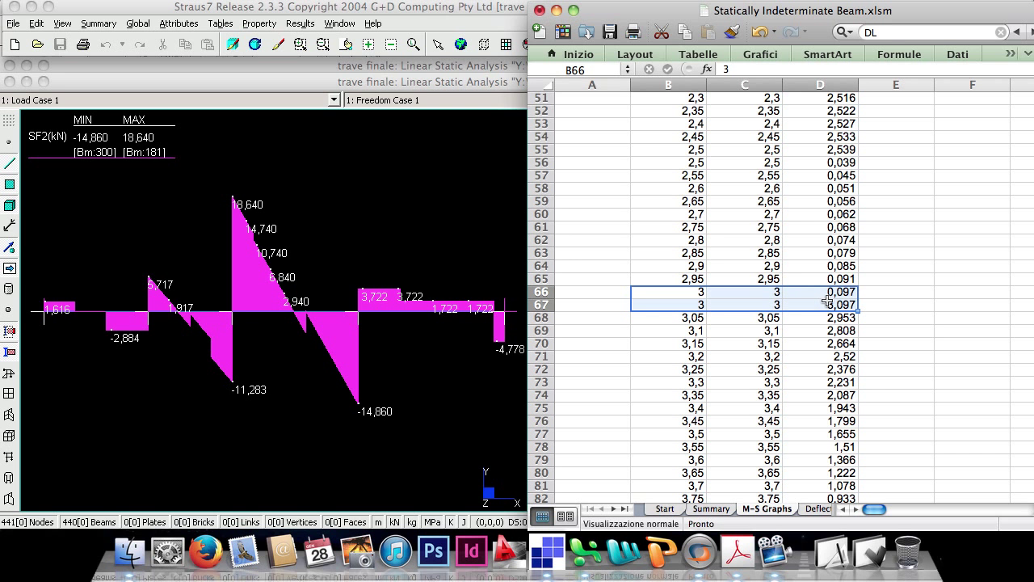
{"action": "scroll", "coordinate": [827, 301], "scroll_direction": "up", "scroll_amount": 12}
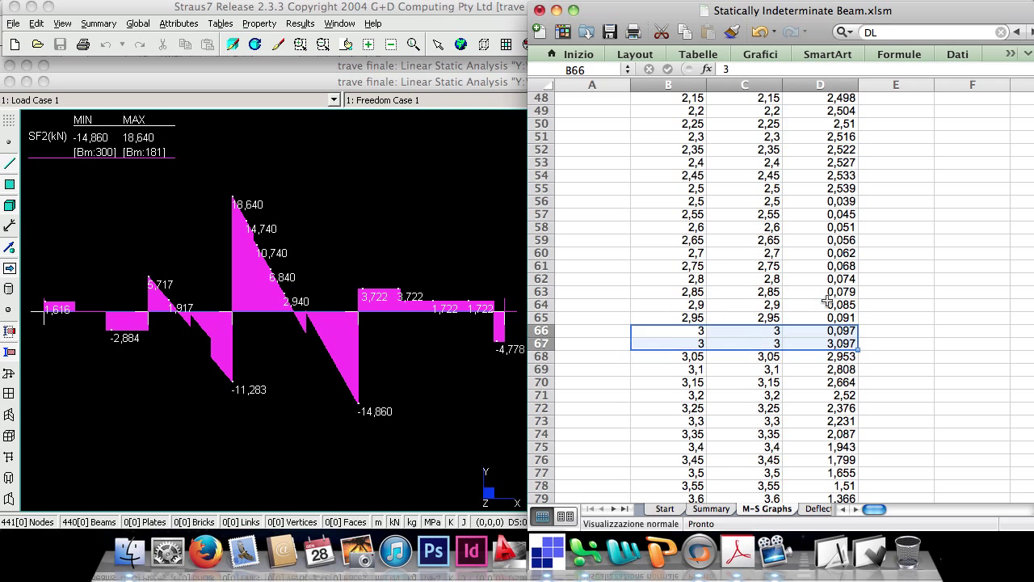
Switch to Straus7 and list the beam force and moment results as a beam station summary in the Results Viewer.
{"action": "scroll", "coordinate": [827, 300], "scroll_direction": "up", "scroll_amount": 5}
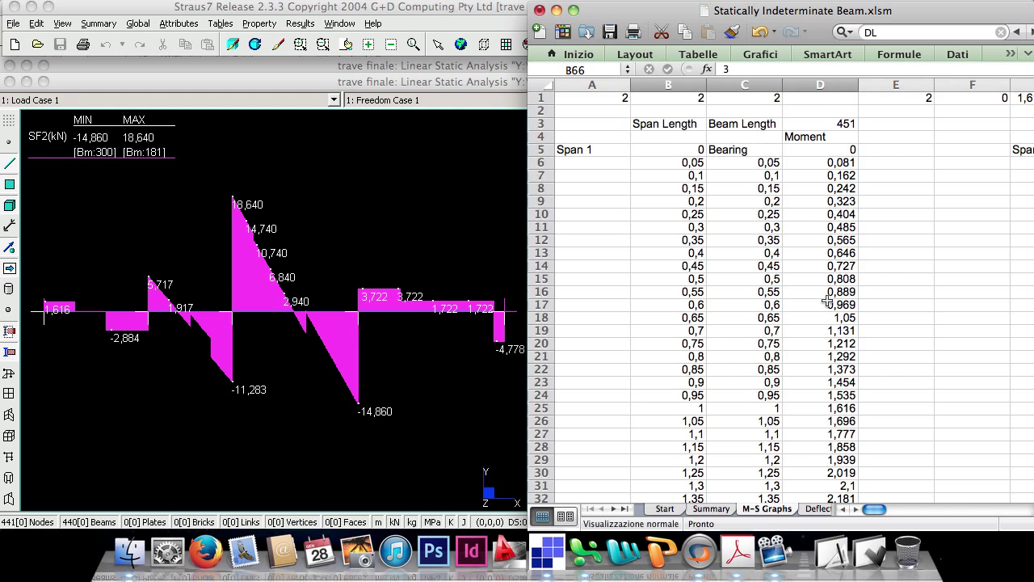
{"action": "left_click", "coordinate": [430, 185]}
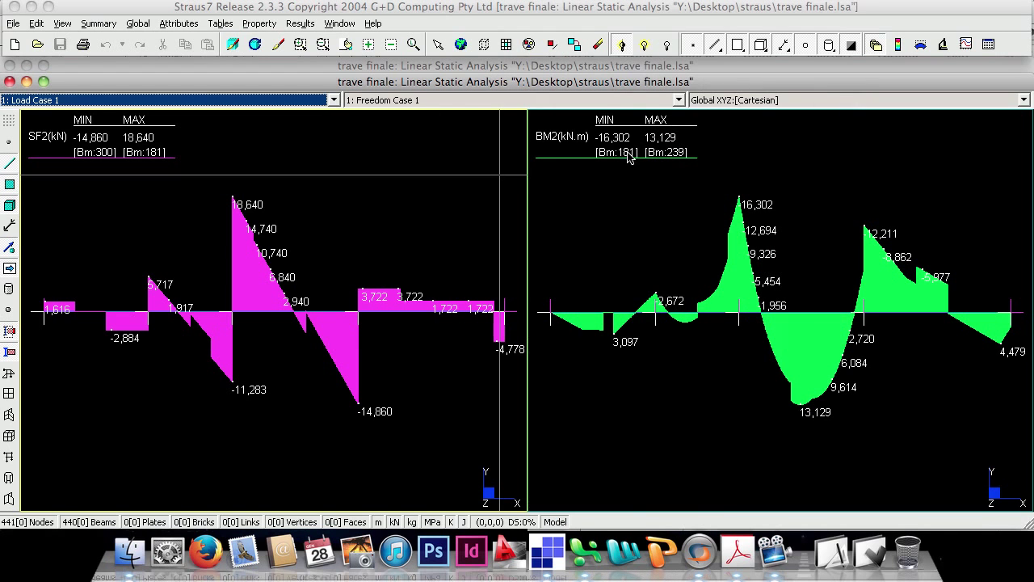
{"action": "left_click", "coordinate": [987, 44]}
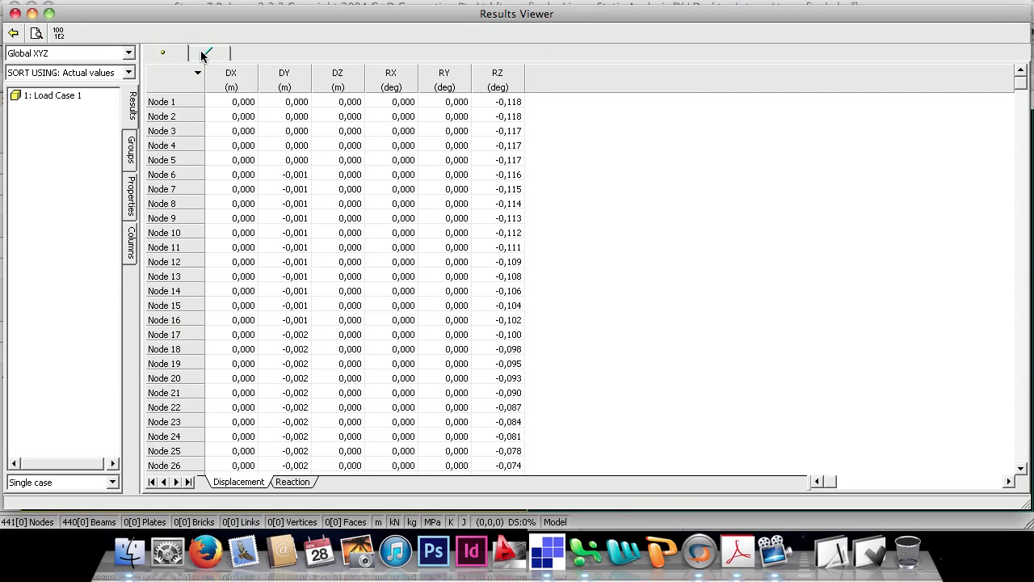
{"action": "left_click", "coordinate": [202, 54]}
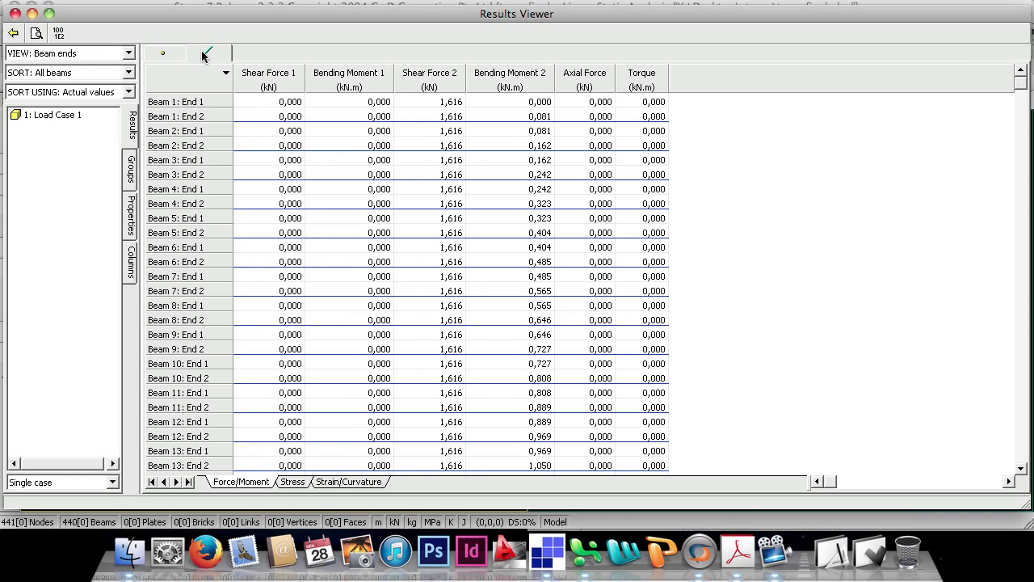
{"action": "left_click", "coordinate": [130, 73]}
{"action": "left_click", "coordinate": [130, 73]}
{"action": "left_click", "coordinate": [128, 53]}
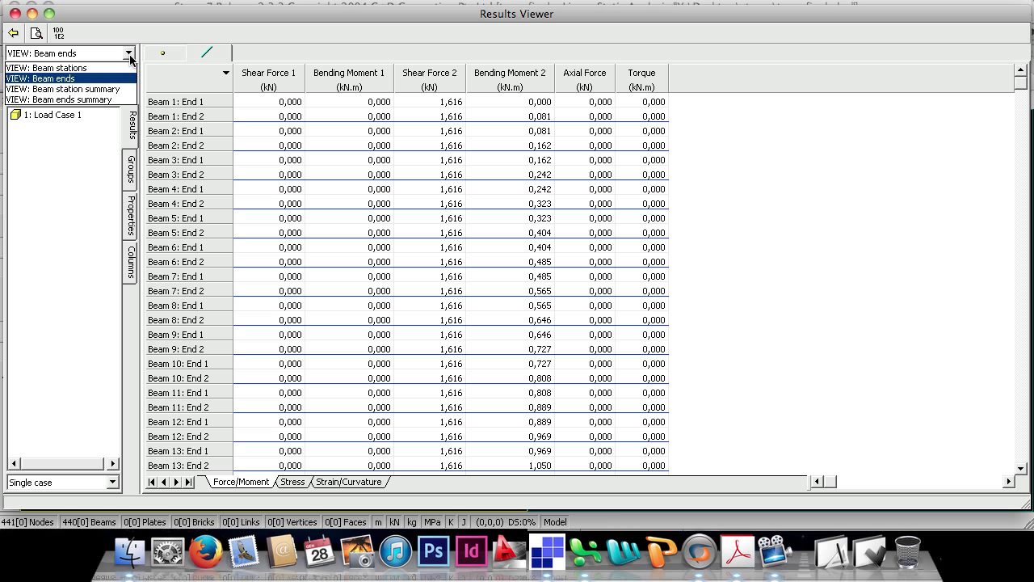
{"action": "left_click", "coordinate": [122, 88]}
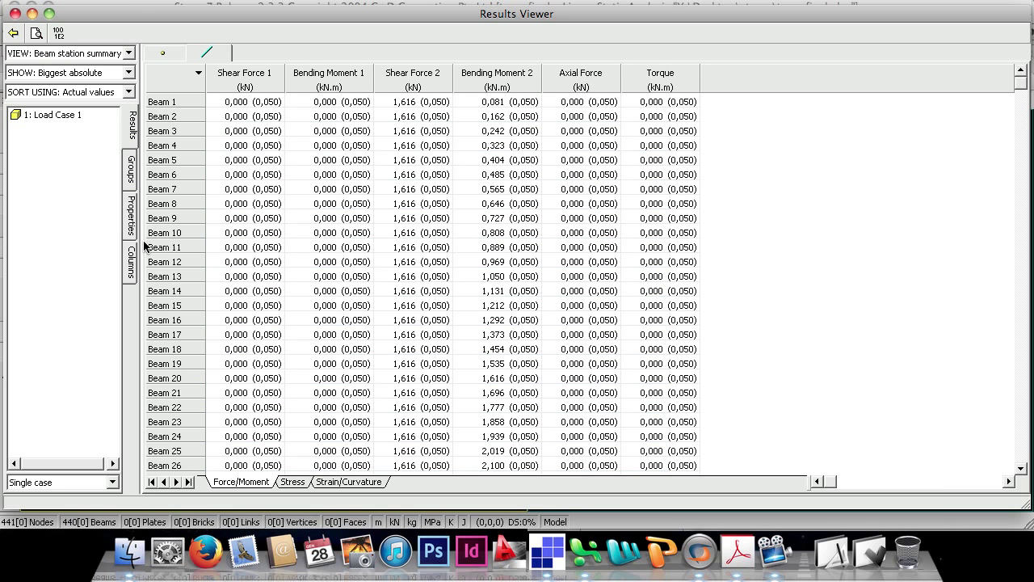
Hide the Torque, Axial Force, Bending Moment 1 and Shear Force 1 columns and collapse the options pane of the Results Viewer.
{"action": "left_click", "coordinate": [129, 253]}
{"action": "left_click", "coordinate": [39, 210]}
{"action": "left_click", "coordinate": [35, 197]}
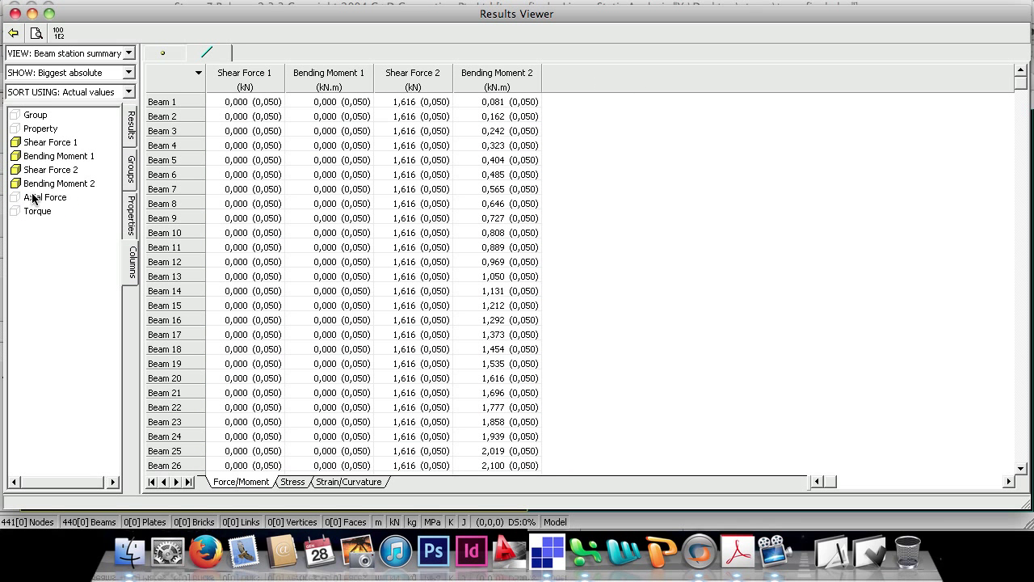
{"action": "left_click", "coordinate": [34, 156]}
{"action": "left_click", "coordinate": [34, 142]}
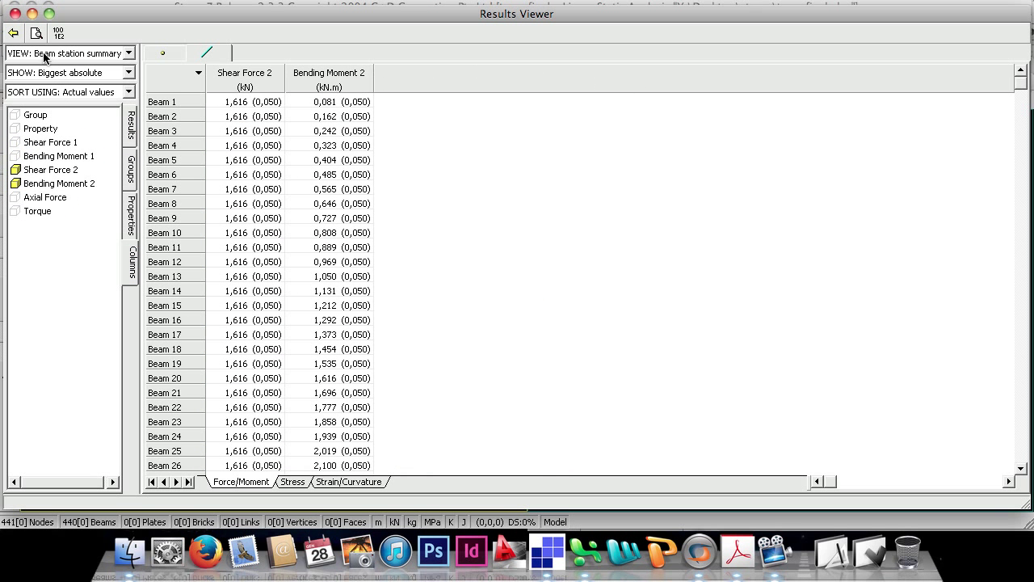
{"action": "left_click", "coordinate": [11, 32]}
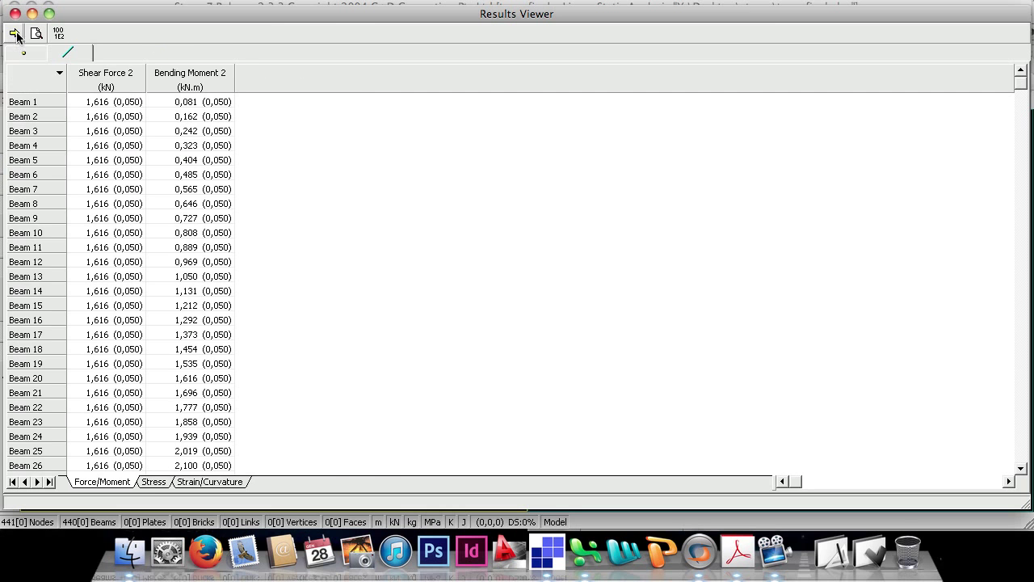
Place a widened Excel window beside the Results Viewer and compare the M-S Graphs moment and shear columns with the first beam elements.
{"action": "left_click", "coordinate": [593, 549]}
{"action": "left_click_drag", "start_coordinate": [800, 14], "coordinate": [507, 9]}
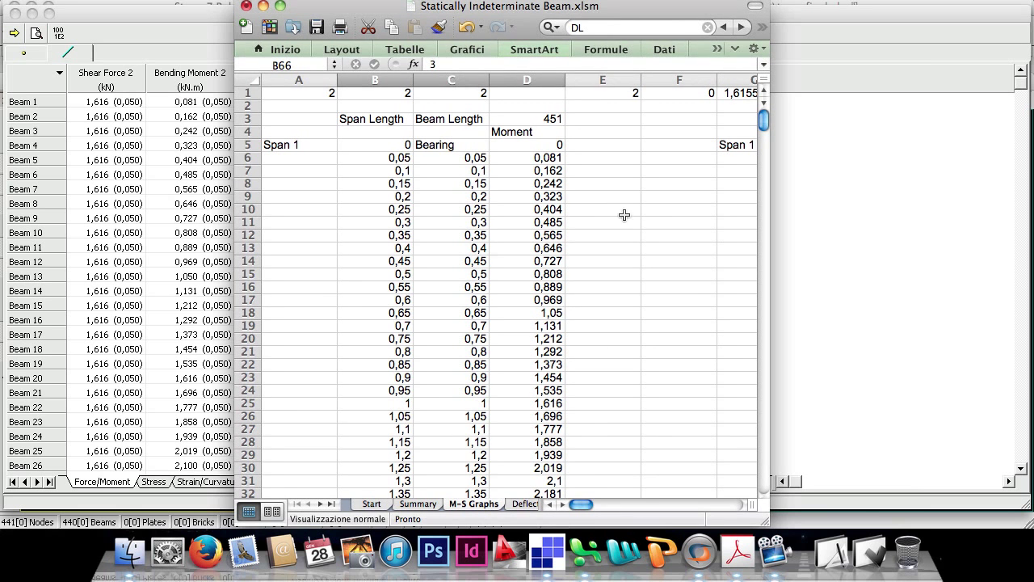
{"action": "left_click_drag", "start_coordinate": [769, 527], "coordinate": [1032, 525]}
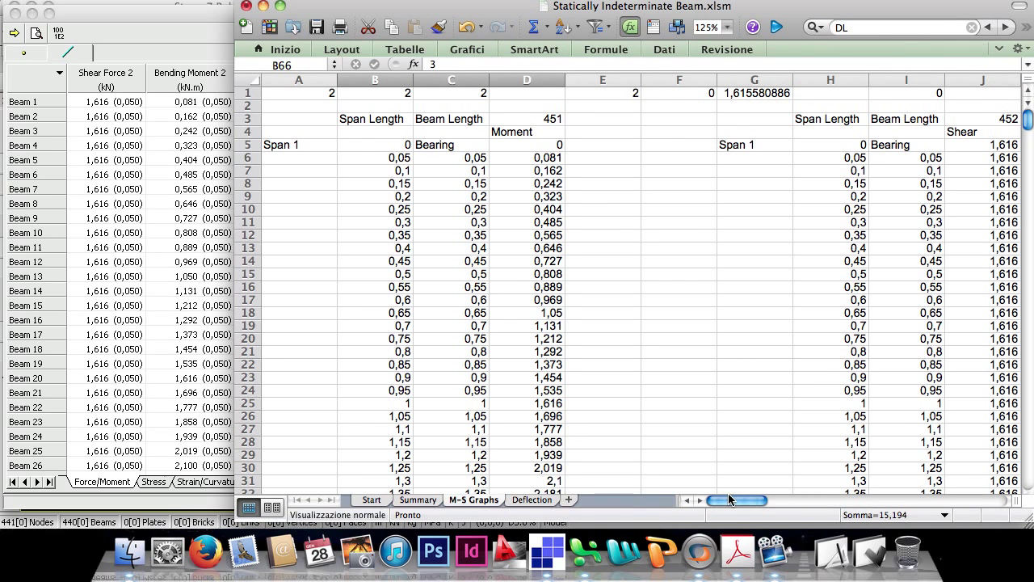
{"action": "left_click_drag", "start_coordinate": [729, 500], "coordinate": [736, 500]}
{"action": "scroll", "coordinate": [579, 303], "scroll_direction": "down", "scroll_amount": 3}
{"action": "scroll", "coordinate": [580, 302], "scroll_direction": "down", "scroll_amount": 2}
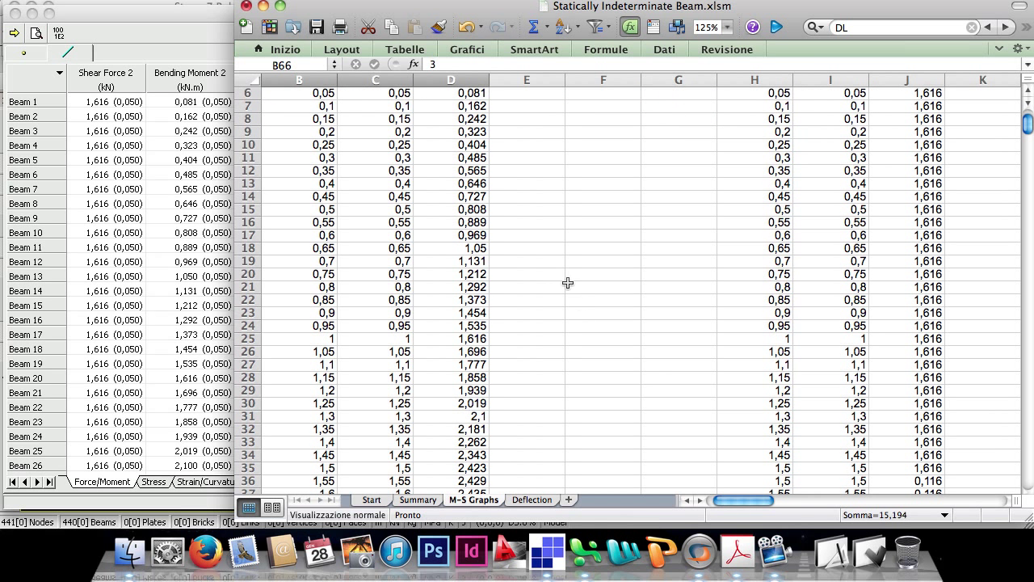
{"action": "left_click", "coordinate": [451, 80]}
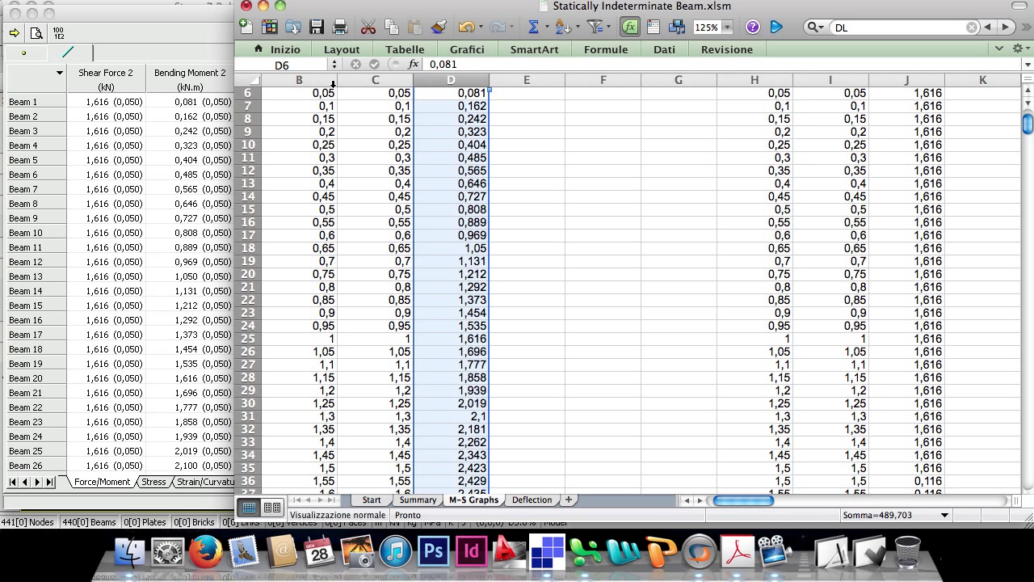
{"action": "left_click", "coordinate": [898, 79]}
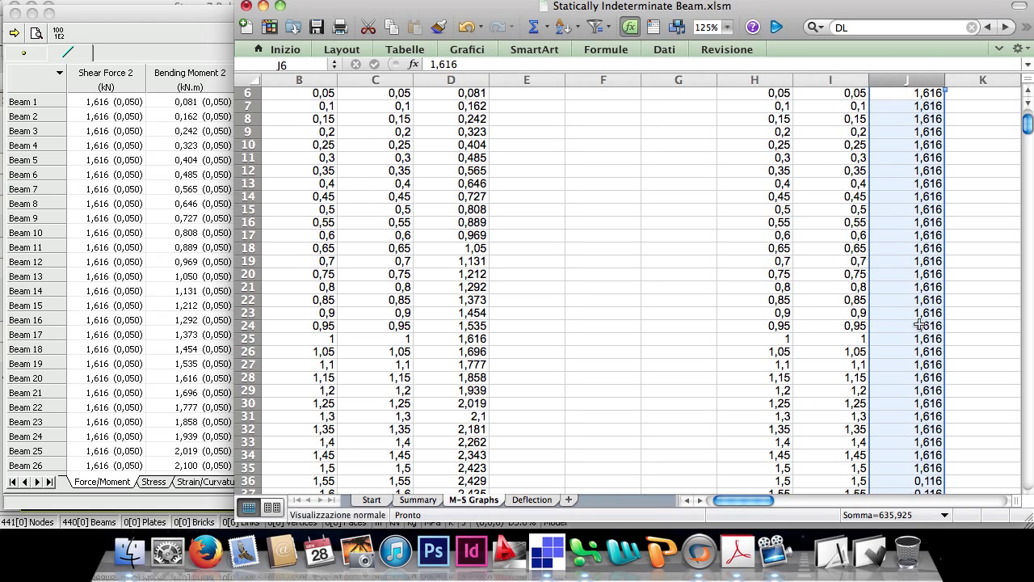
Compare the M-S Graphs rows from the start of Span 2 with the Straus7 results from Beam 101 onward.
{"action": "scroll", "coordinate": [961, 328], "scroll_direction": "down", "scroll_amount": 12}
{"action": "scroll", "coordinate": [961, 328], "scroll_direction": "down", "scroll_amount": 20}
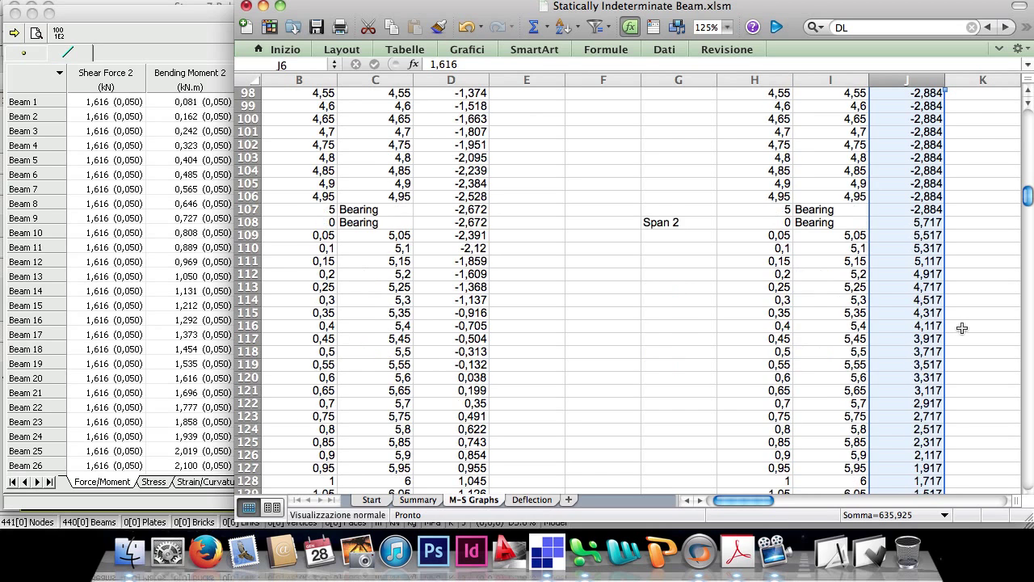
{"action": "left_click", "coordinate": [138, 345]}
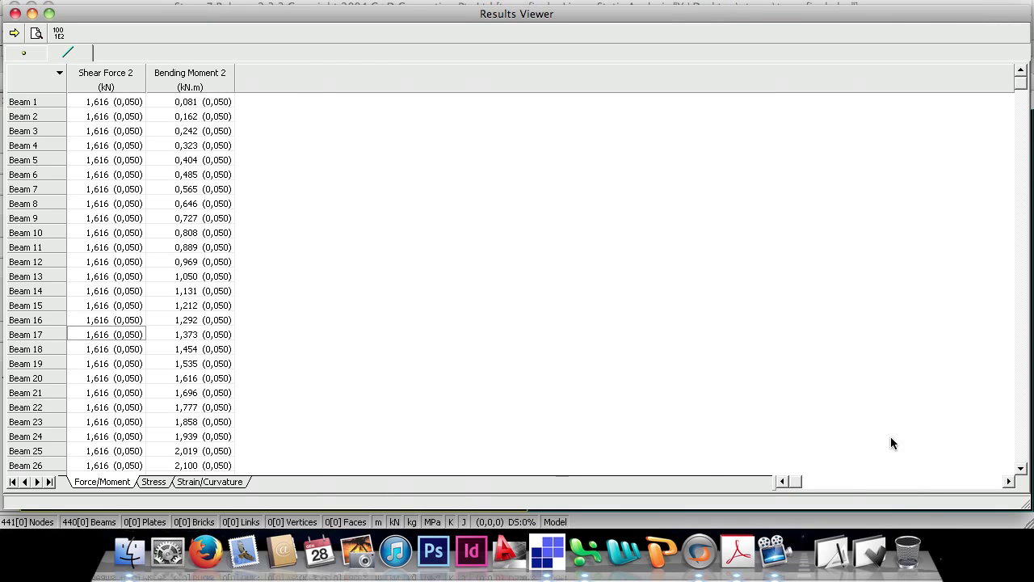
{"action": "left_click", "coordinate": [1023, 456]}
{"action": "left_click", "coordinate": [1022, 457]}
{"action": "left_click", "coordinate": [1023, 457]}
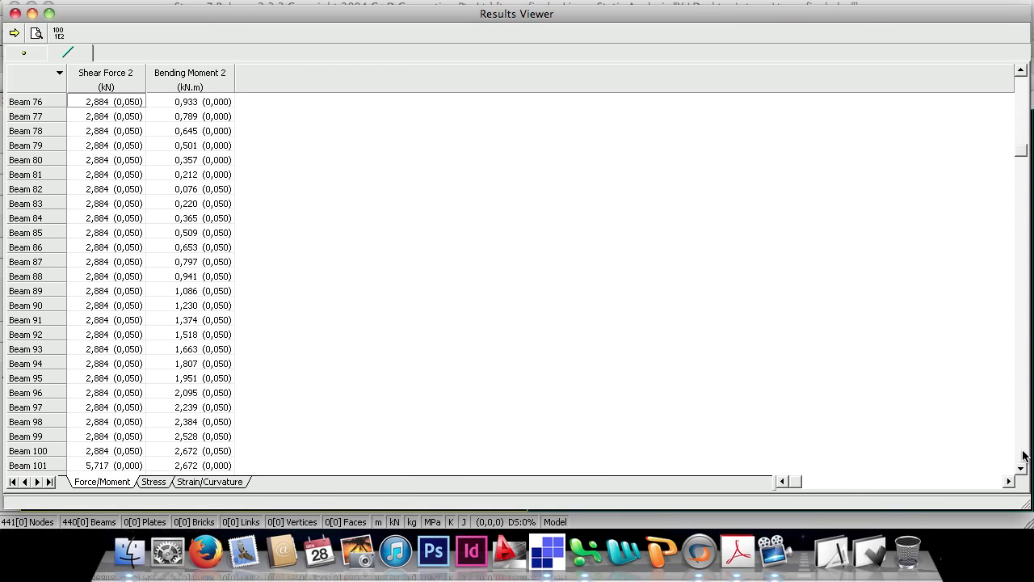
{"action": "left_click", "coordinate": [1023, 457]}
{"action": "left_click", "coordinate": [586, 552]}
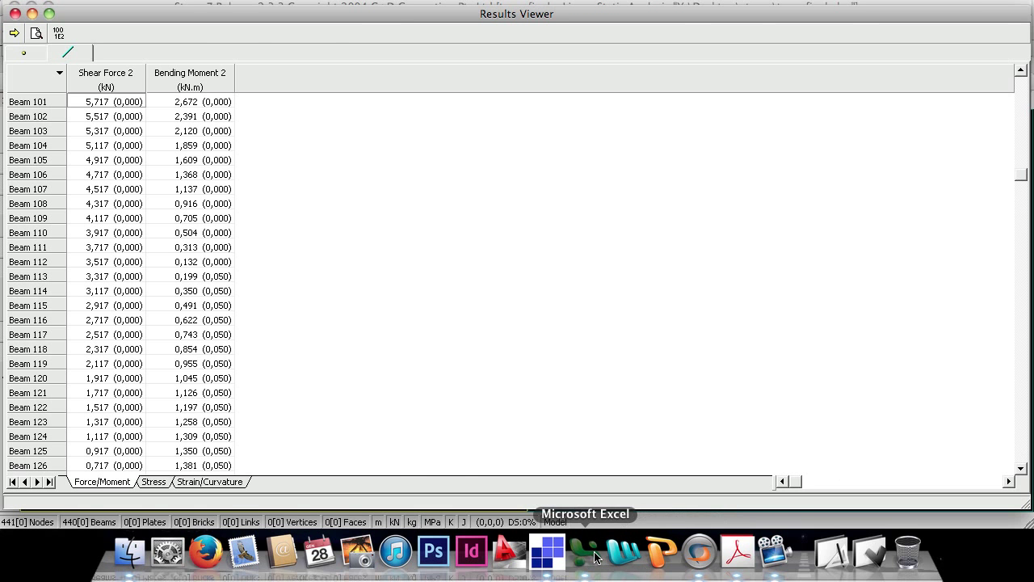
{"action": "left_click", "coordinate": [927, 146]}
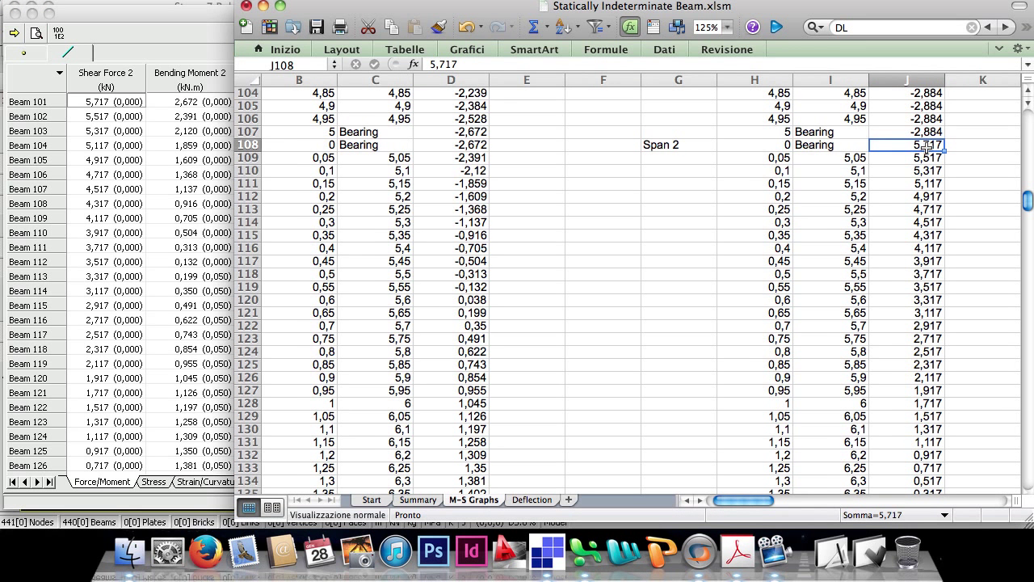
{"action": "scroll", "coordinate": [927, 147], "scroll_direction": "down", "scroll_amount": 2}
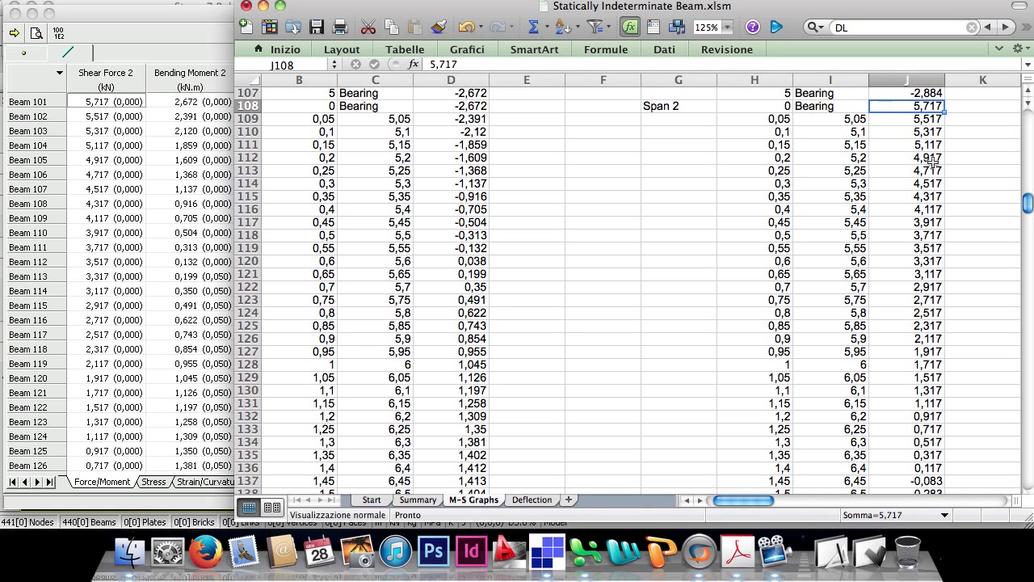
Close the Results Viewer and place the Summary sheet beside the Straus7 displacement plot to compare the maximum and minimum deflection.
{"action": "left_click", "coordinate": [14, 14]}
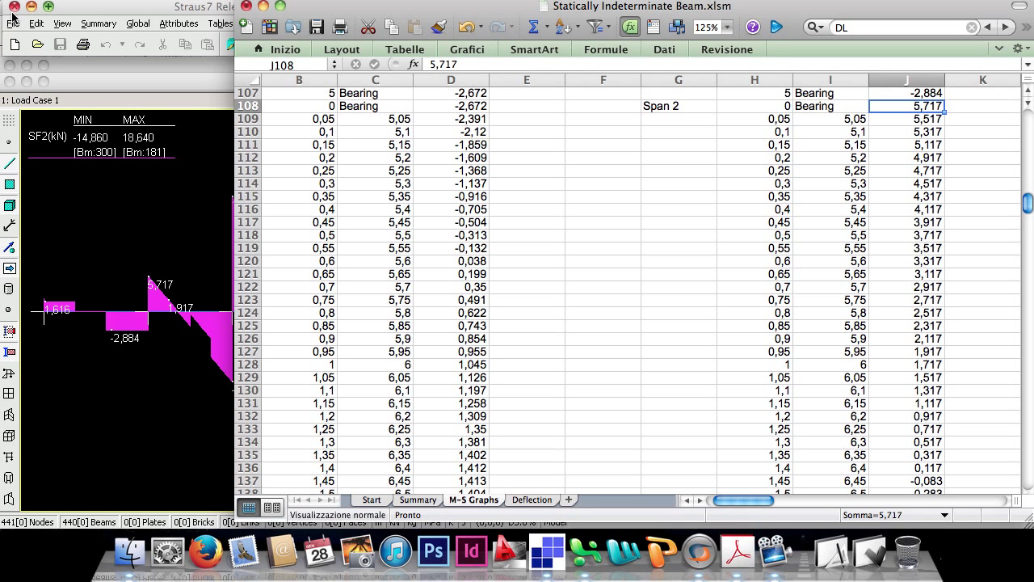
{"action": "left_click", "coordinate": [96, 68]}
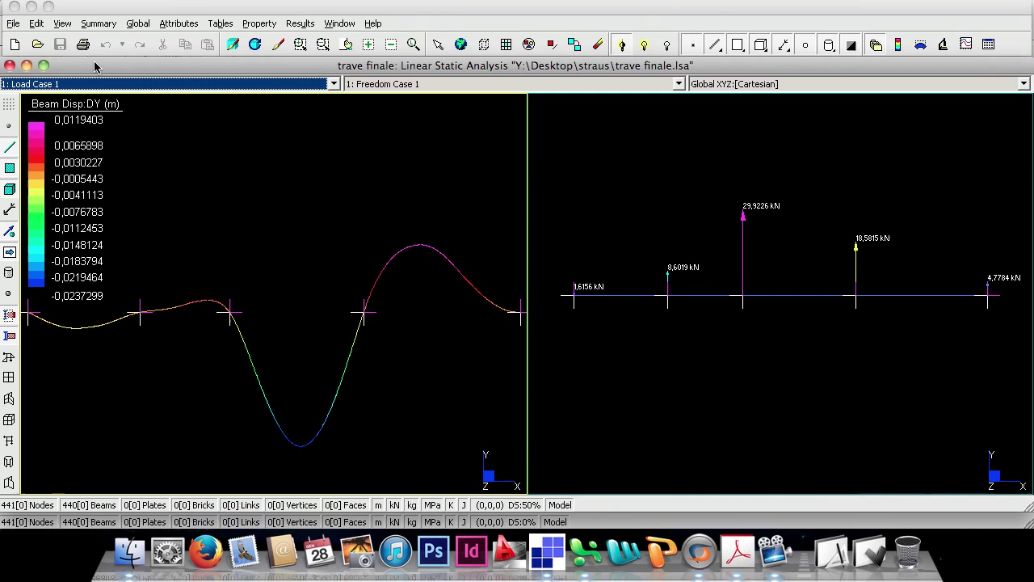
{"action": "left_click", "coordinate": [585, 552]}
{"action": "left_click", "coordinate": [422, 500]}
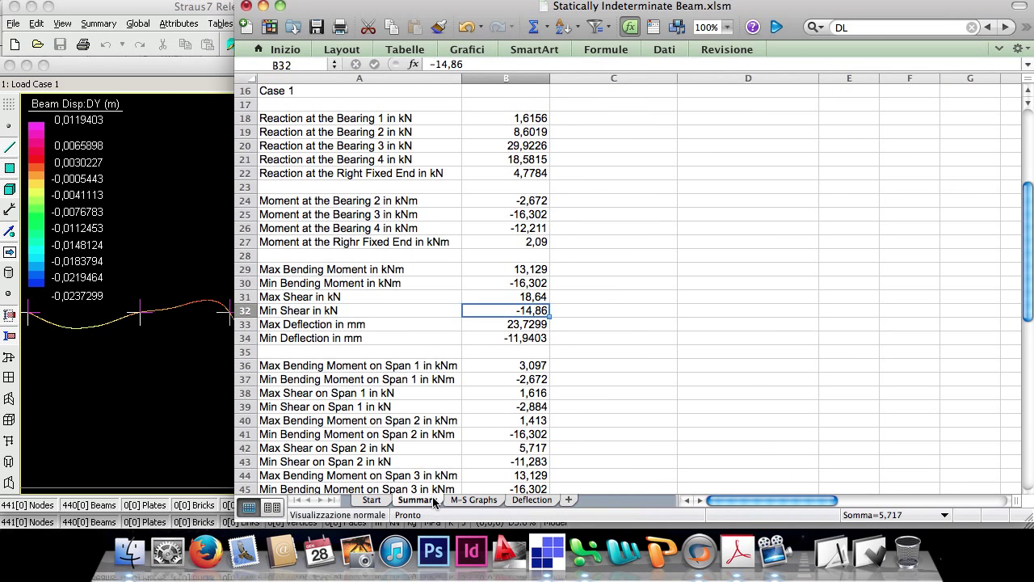
{"action": "left_click_drag", "start_coordinate": [1030, 519], "coordinate": [670, 526]}
{"action": "left_click_drag", "start_coordinate": [424, 11], "coordinate": [717, 14]}
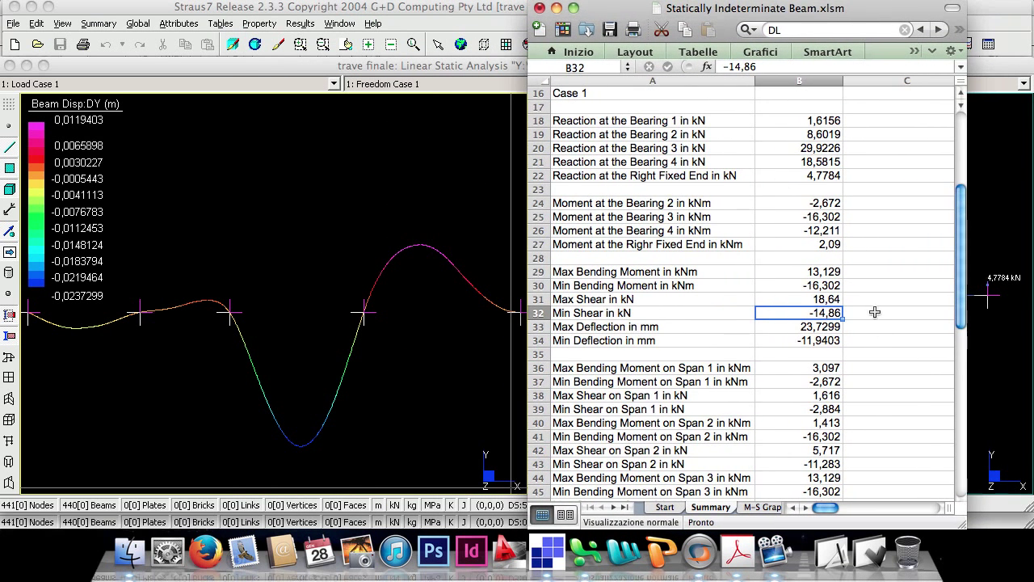
{"action": "left_click_drag", "start_coordinate": [961, 526], "coordinate": [1029, 525]}
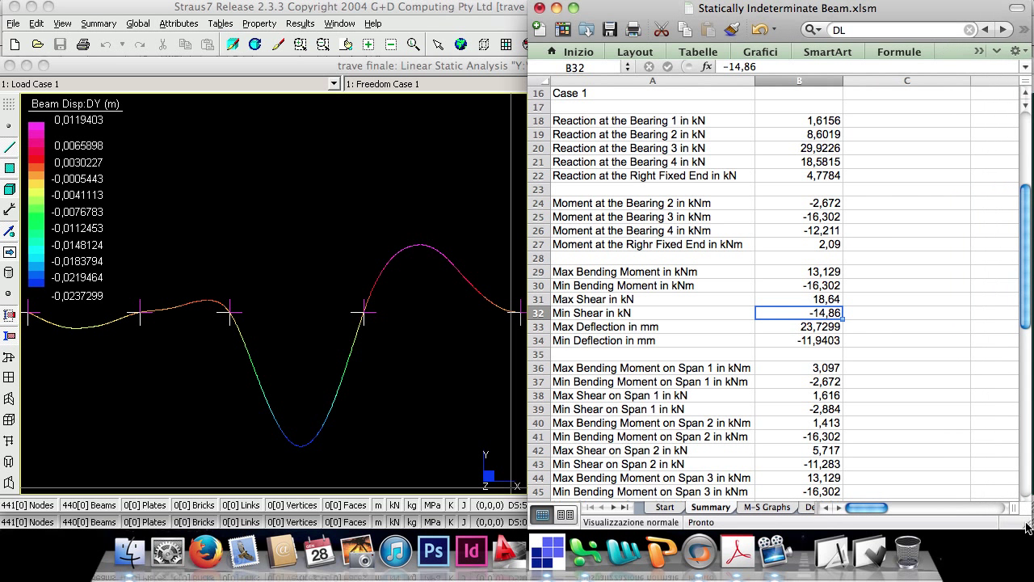
{"action": "left_click", "coordinate": [832, 327]}
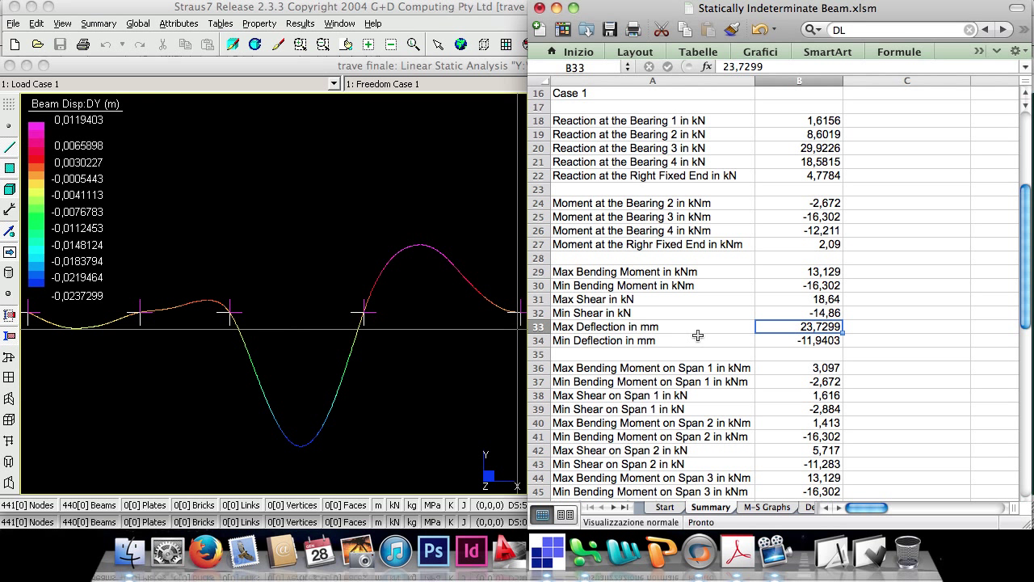
{"action": "left_click", "coordinate": [798, 342]}
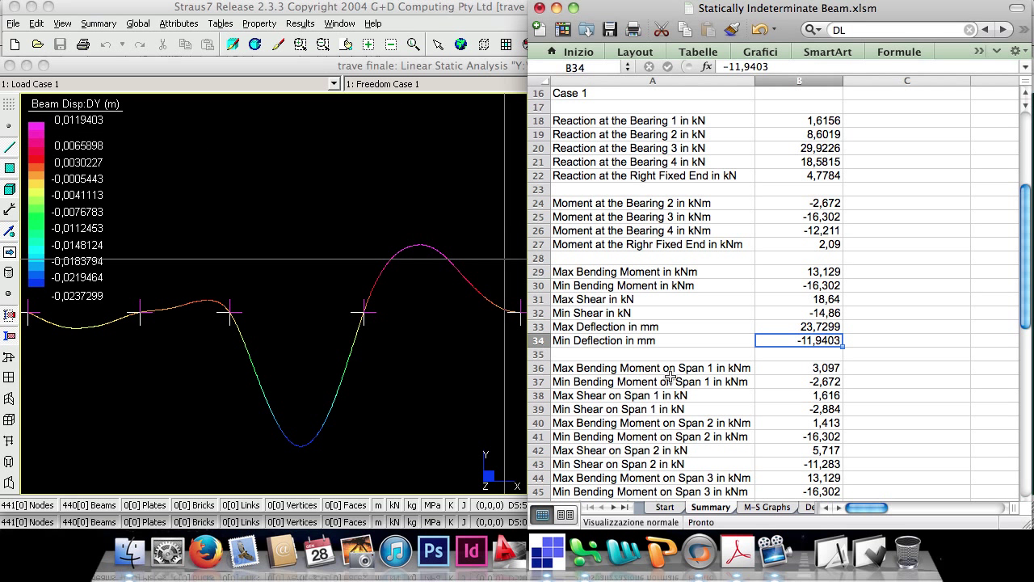
Reposition the Deflection Case 1 chart on the Deflection sheet to compare it with the Straus7 displacement plot, and delete the chart.
{"action": "left_click", "coordinate": [807, 508]}
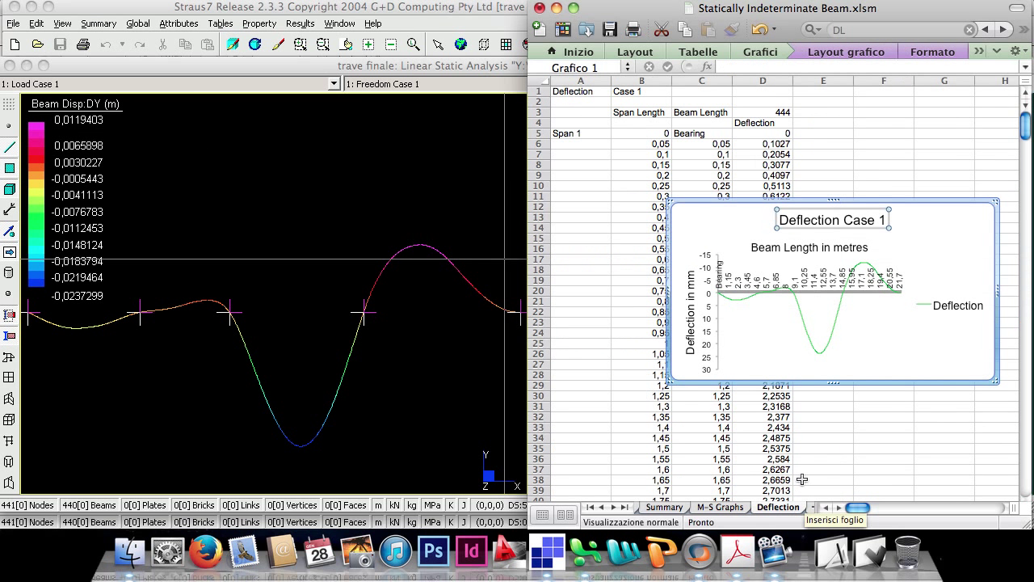
{"action": "scroll", "coordinate": [773, 467], "scroll_direction": "up", "scroll_amount": 5}
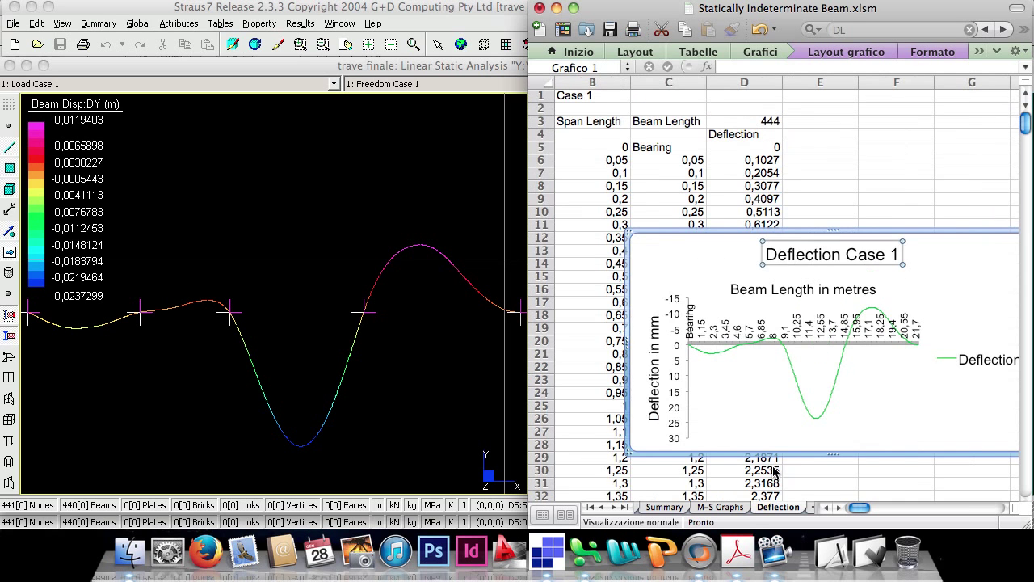
{"action": "left_click_drag", "start_coordinate": [700, 261], "coordinate": [619, 212]}
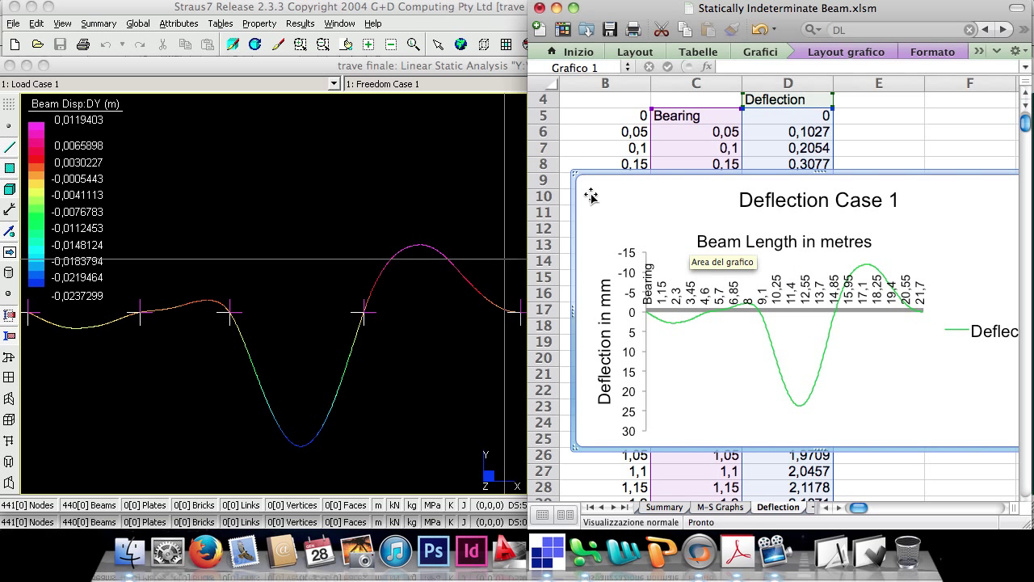
{"action": "key", "text": "Delete"}
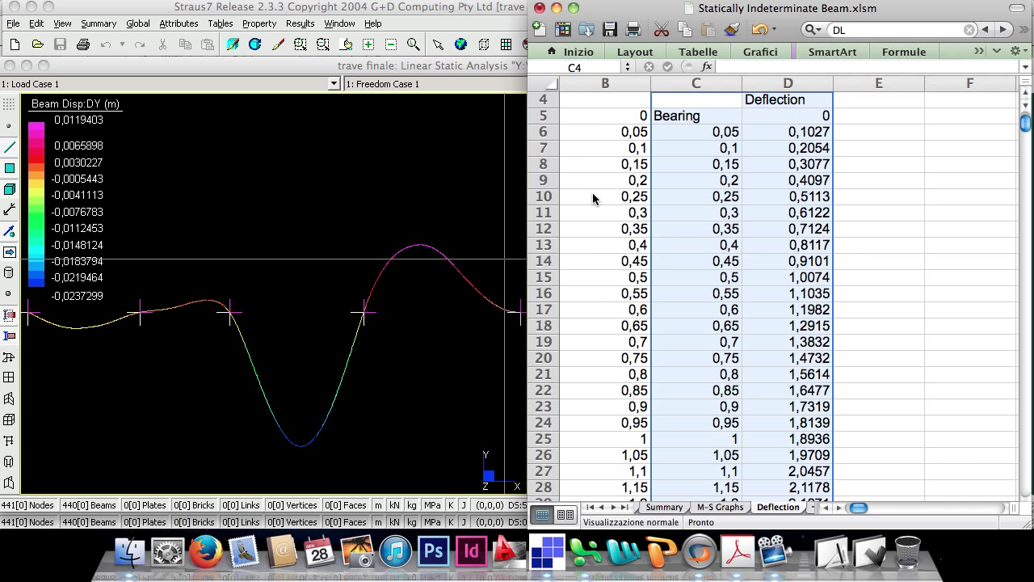
List the Straus7 node displacements in the Results Viewer, hide every column except DY, and collapse the options pane.
{"action": "scroll", "coordinate": [593, 194], "scroll_direction": "down", "scroll_amount": 2}
{"action": "left_click", "coordinate": [468, 178]}
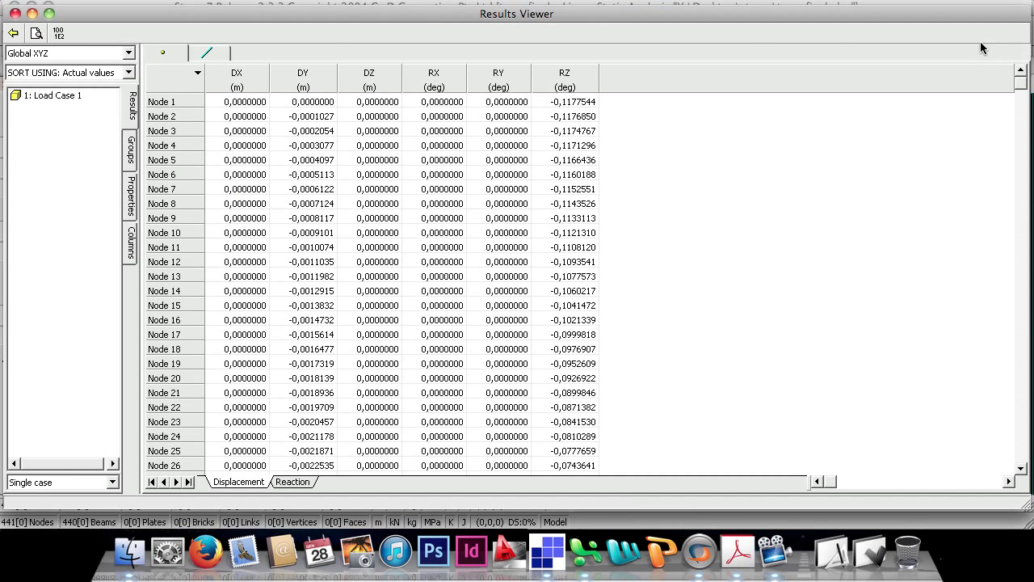
{"action": "left_click", "coordinate": [130, 242]}
{"action": "left_click", "coordinate": [15, 205]}
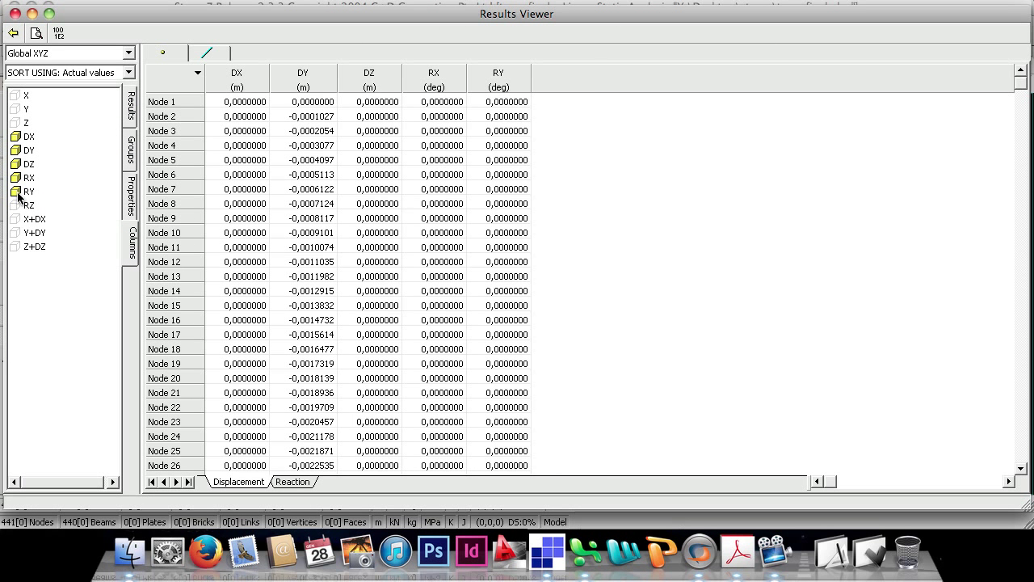
{"action": "left_click", "coordinate": [16, 192]}
{"action": "left_click", "coordinate": [15, 177]}
{"action": "left_click", "coordinate": [15, 164]}
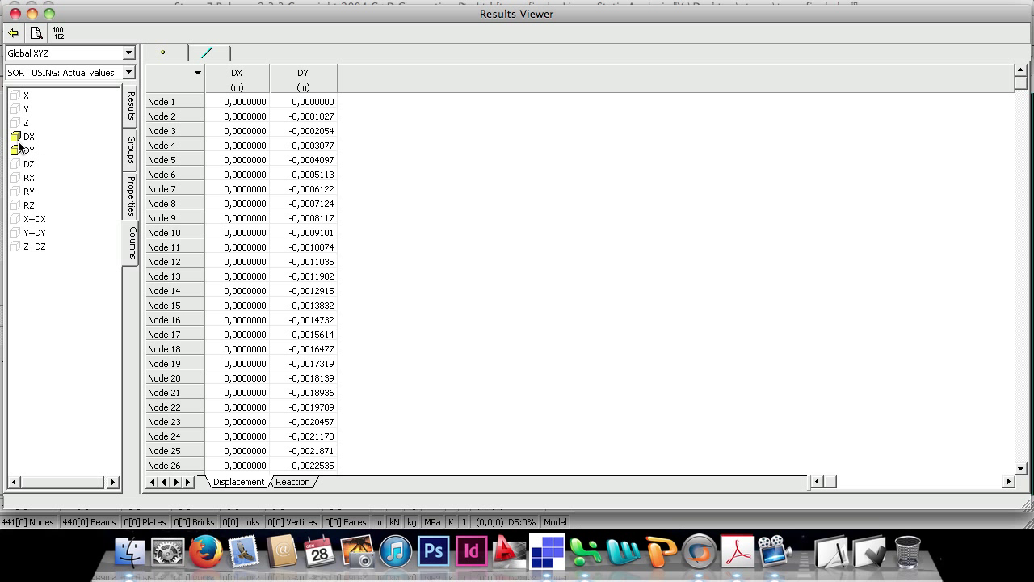
{"action": "left_click", "coordinate": [17, 137]}
{"action": "left_click", "coordinate": [17, 37]}
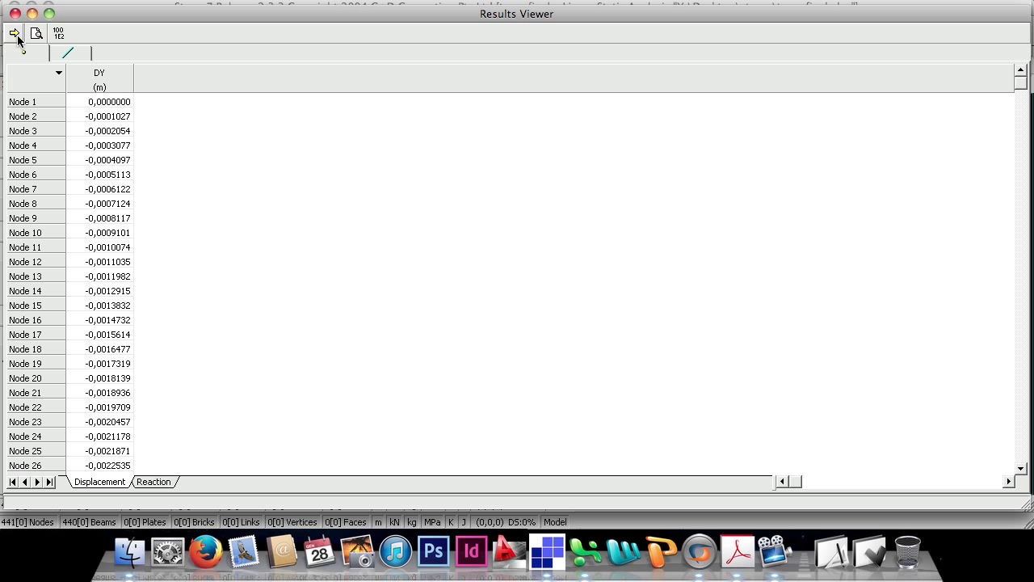
Place the Excel window beside the DY results and select the Deflection column to compare it with the node displacements.
{"action": "left_click", "coordinate": [587, 557]}
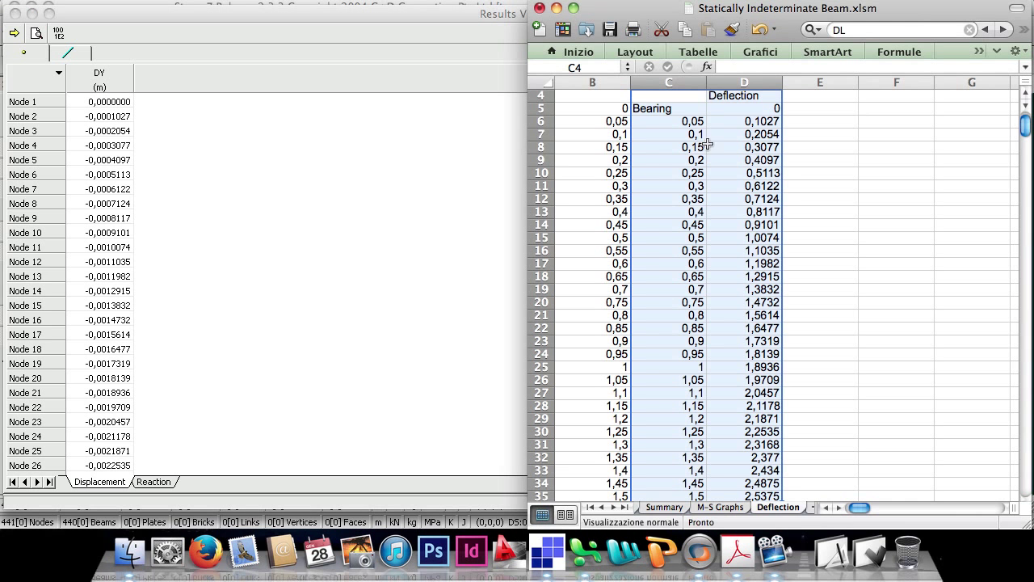
{"action": "left_click_drag", "start_coordinate": [672, 18], "coordinate": [281, 4]}
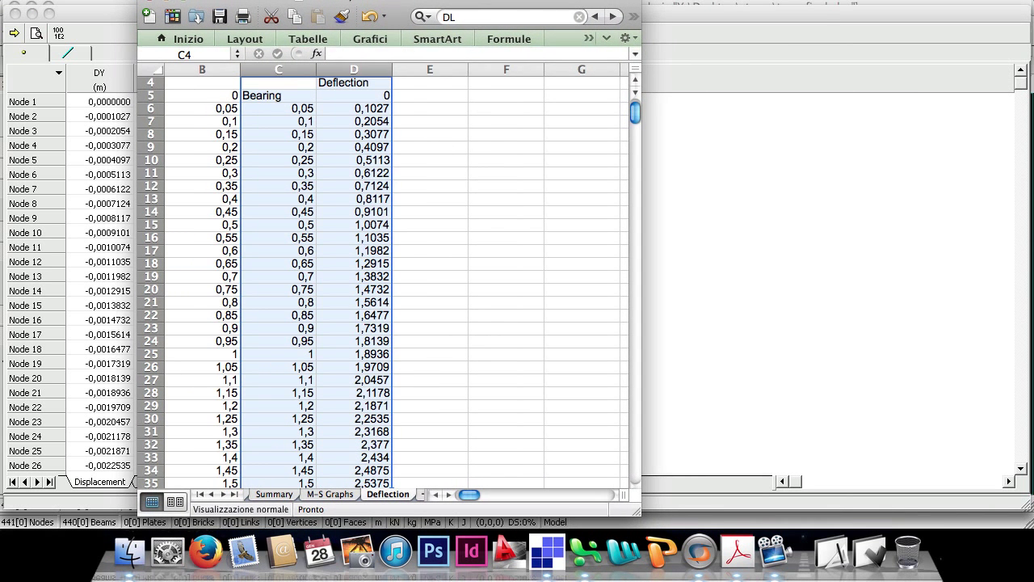
{"action": "left_click_drag", "start_coordinate": [408, 1], "coordinate": [407, 4]}
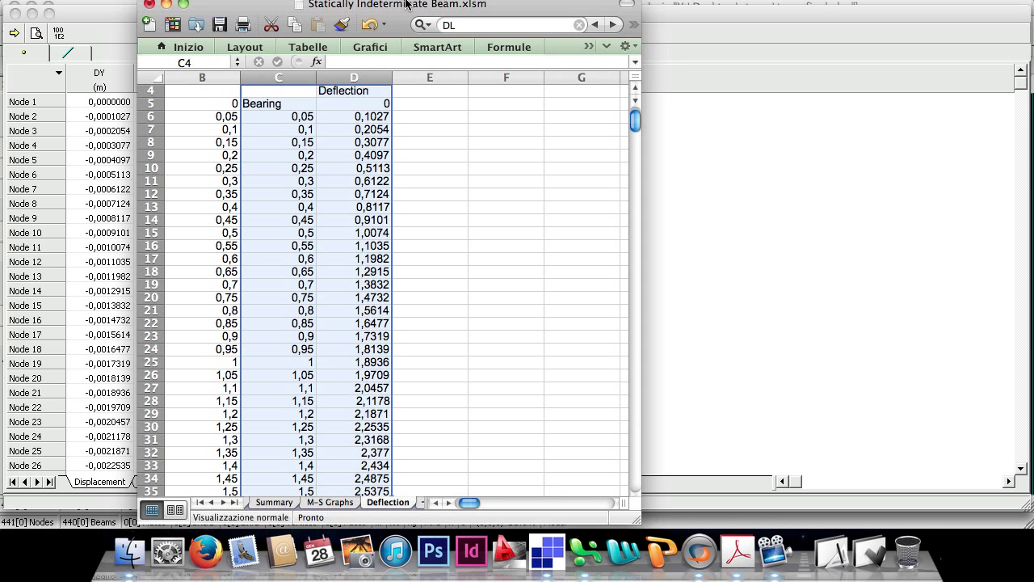
{"action": "left_click", "coordinate": [366, 81]}
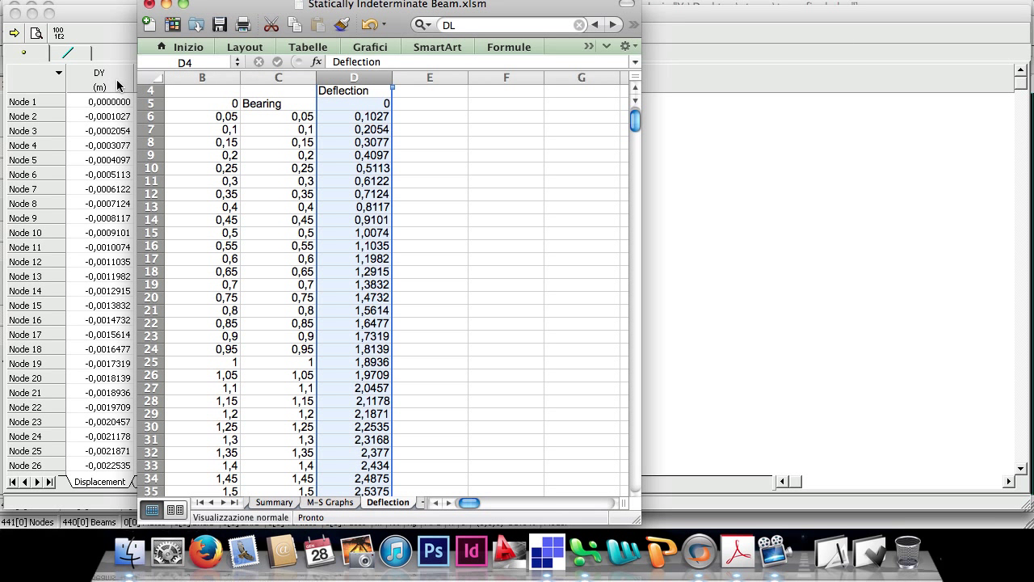